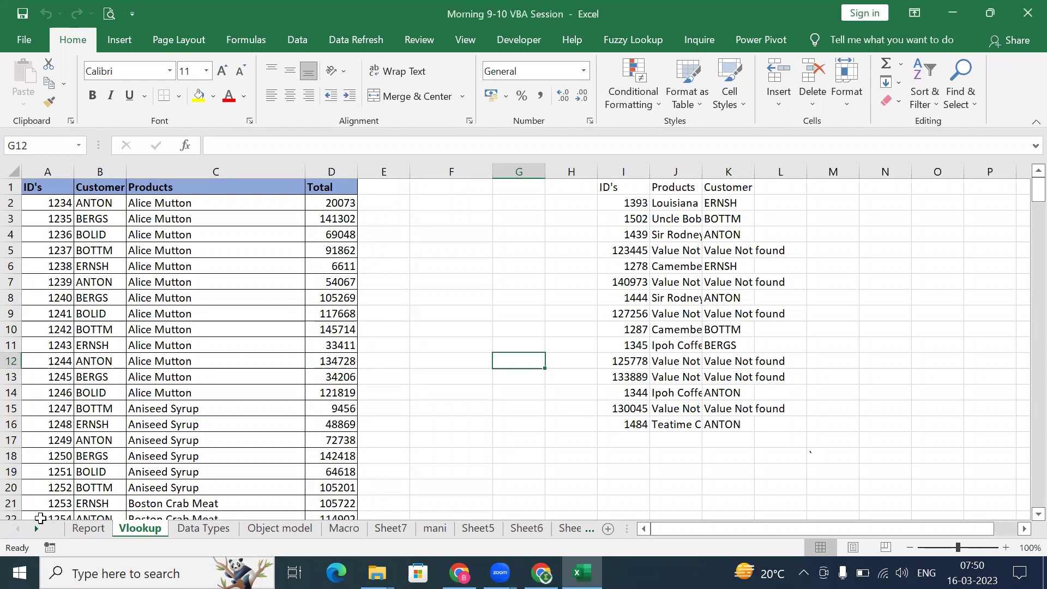
Step: Review the Vlookup, Report and Data Types sheets, ending on the Object model sheet
left_click(627, 286)
left_click(636, 389)
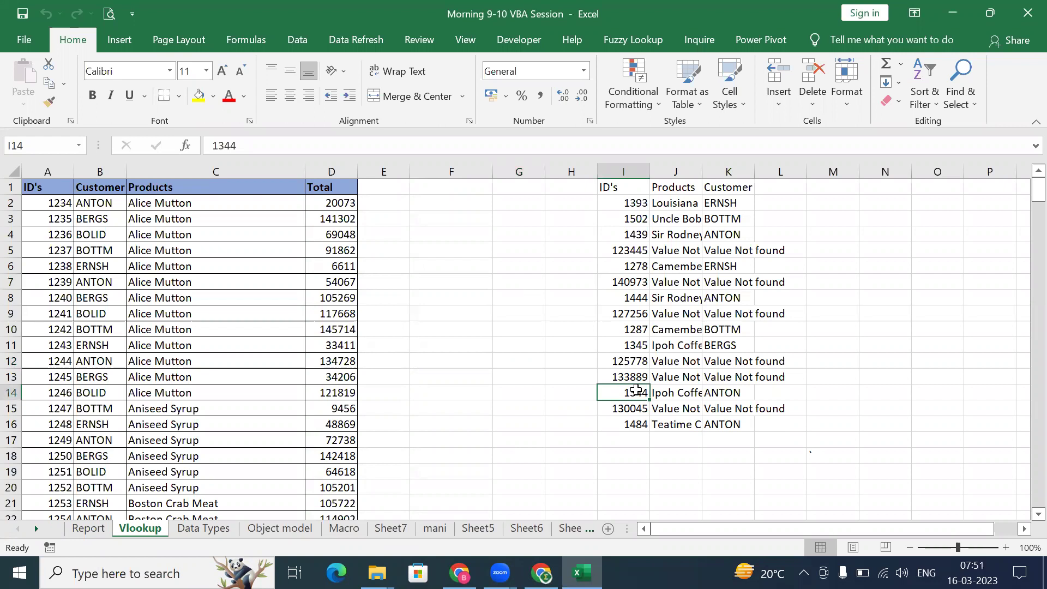
left_click(90, 528)
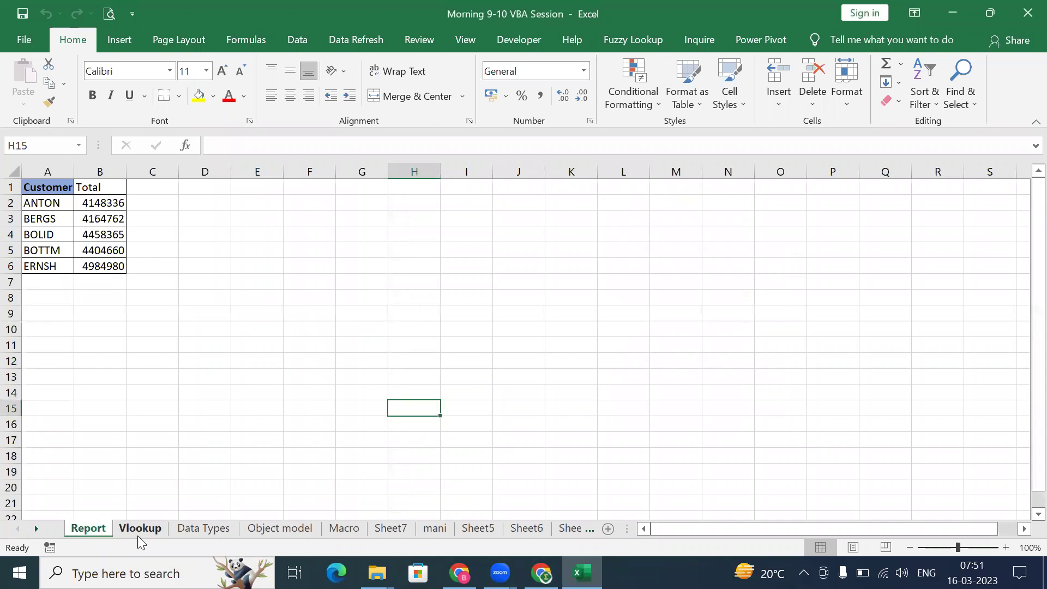
left_click(144, 536)
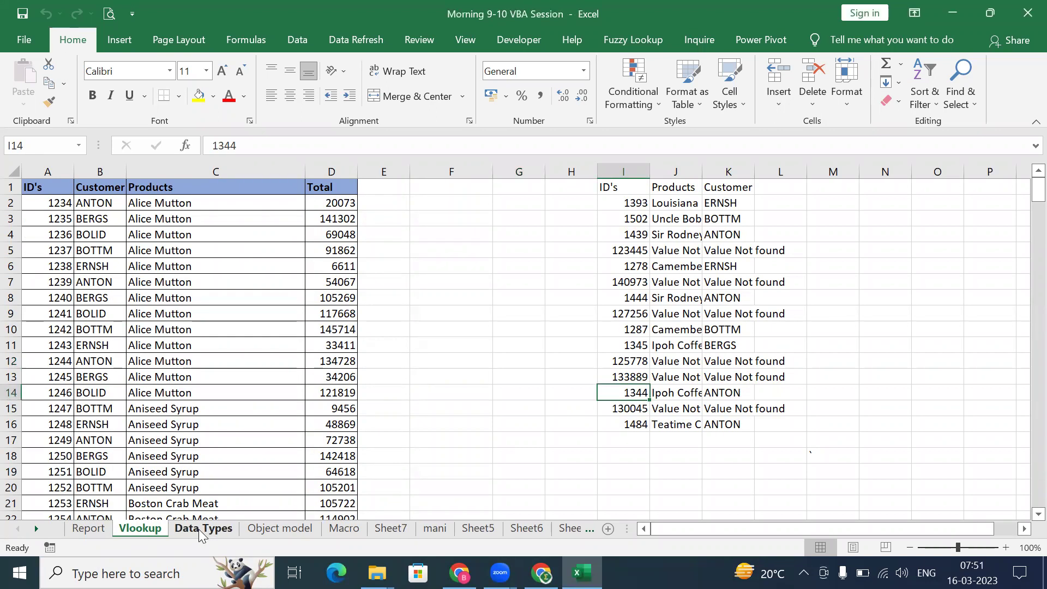
left_click(528, 391)
left_click(512, 302)
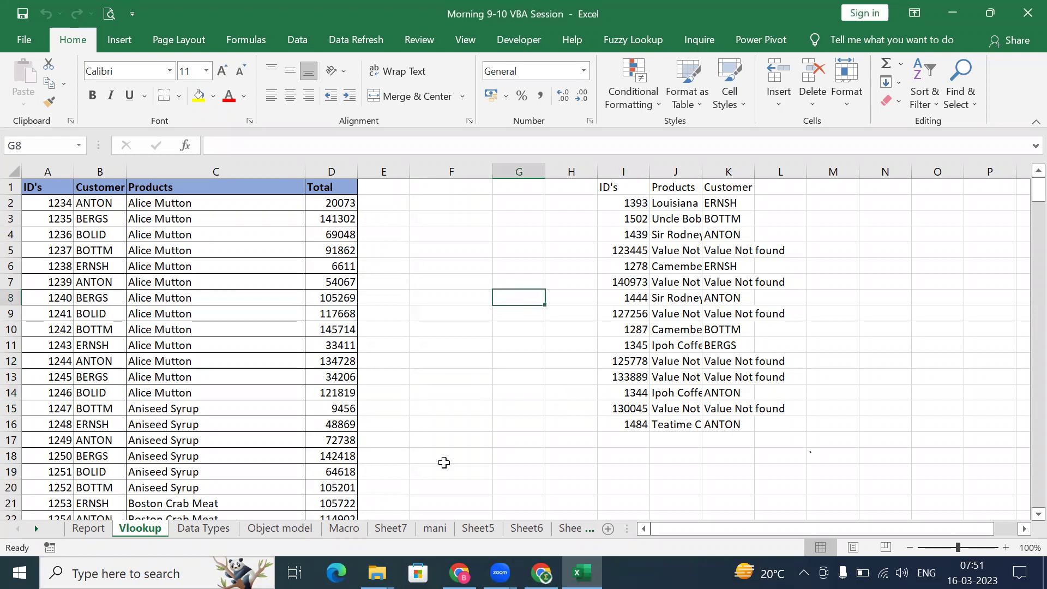
left_click(204, 527)
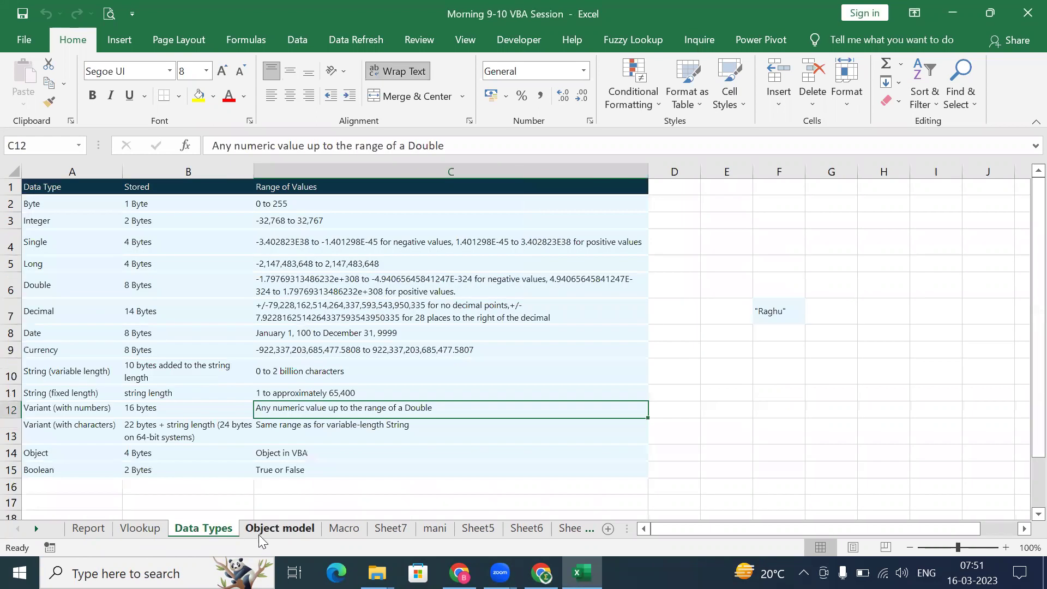
left_click(261, 528)
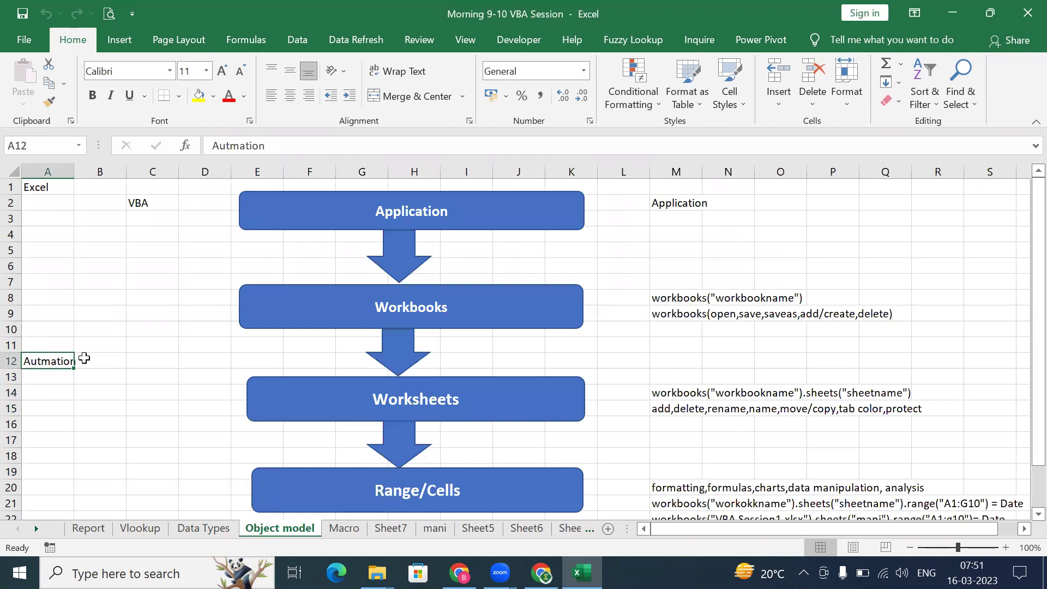
Step: Enter the heading VBA in cell M4 of the Object model sheet
left_click(84, 358)
key("Up")
key("Up")
key("Up")
key("Up")
key("Up")
key("Up")
key("Up")
key("Up")
key("Up")
key("Up")
key("Up")
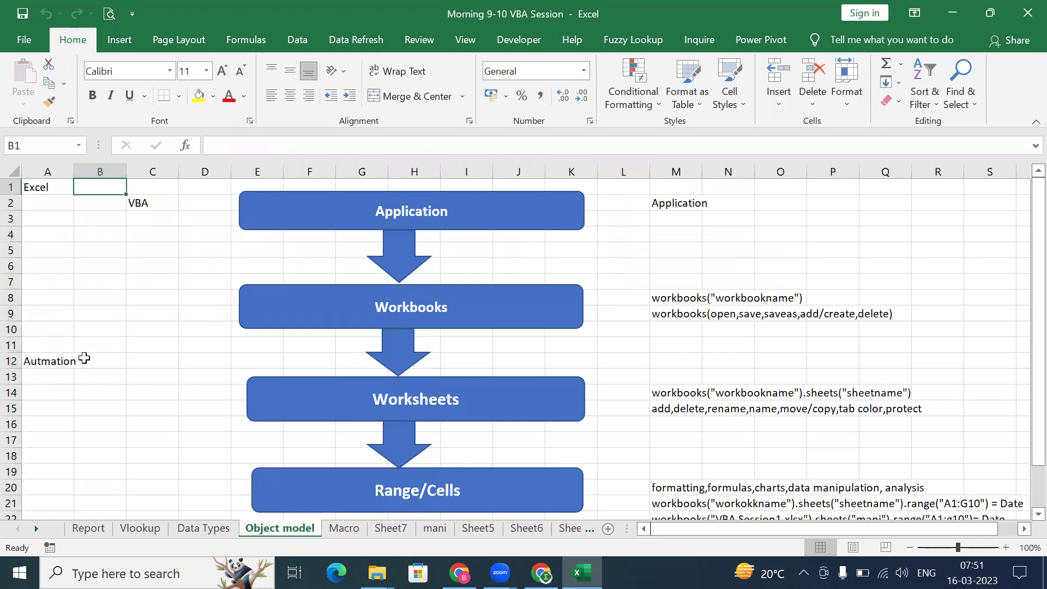
key("Right")
key("Right")
key("Right")
key("Right")
key("Right")
key("Right")
key("Right")
key("Right")
key("Right")
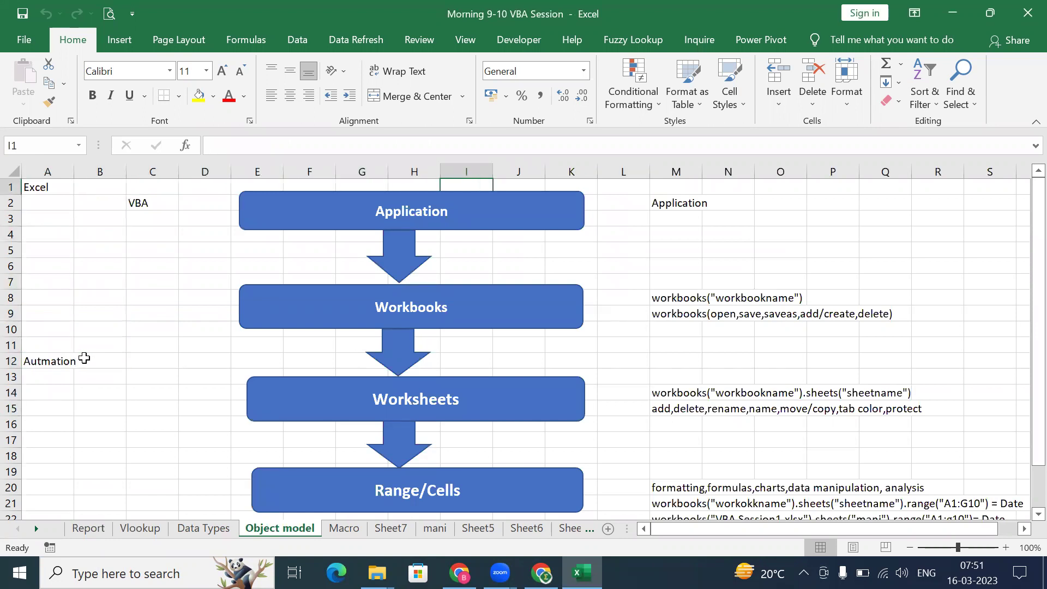
key("Right")
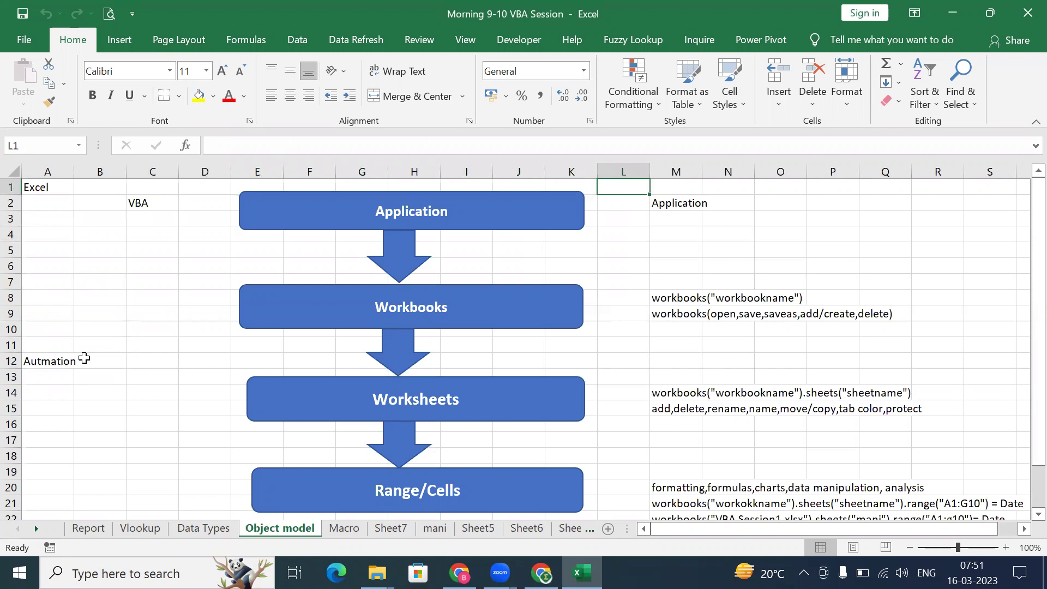
key("Right")
key("Right")
key("Right")
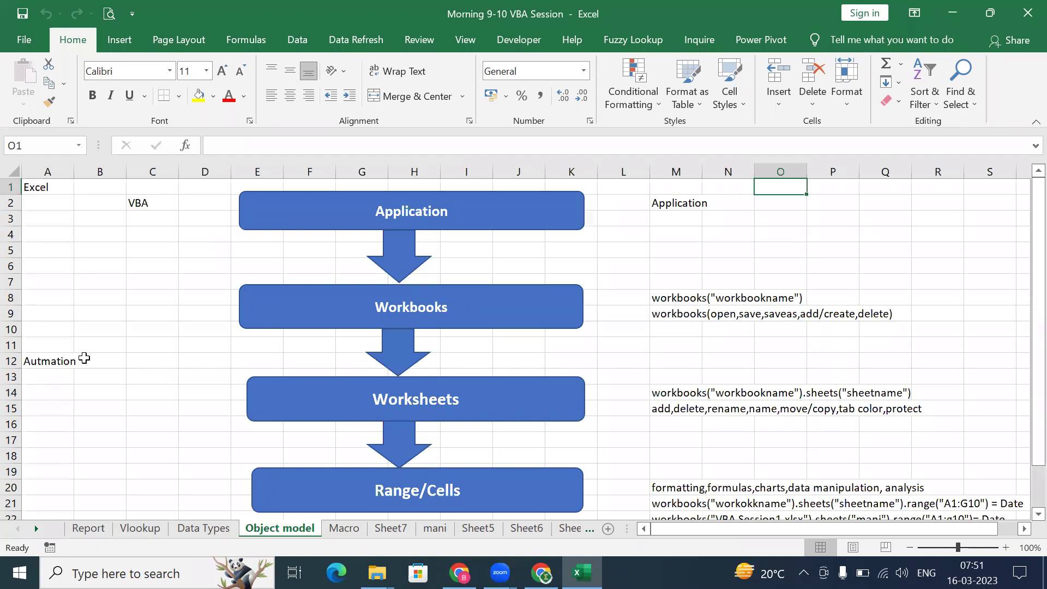
key("Down")
key("Down")
key("Left")
key("Left")
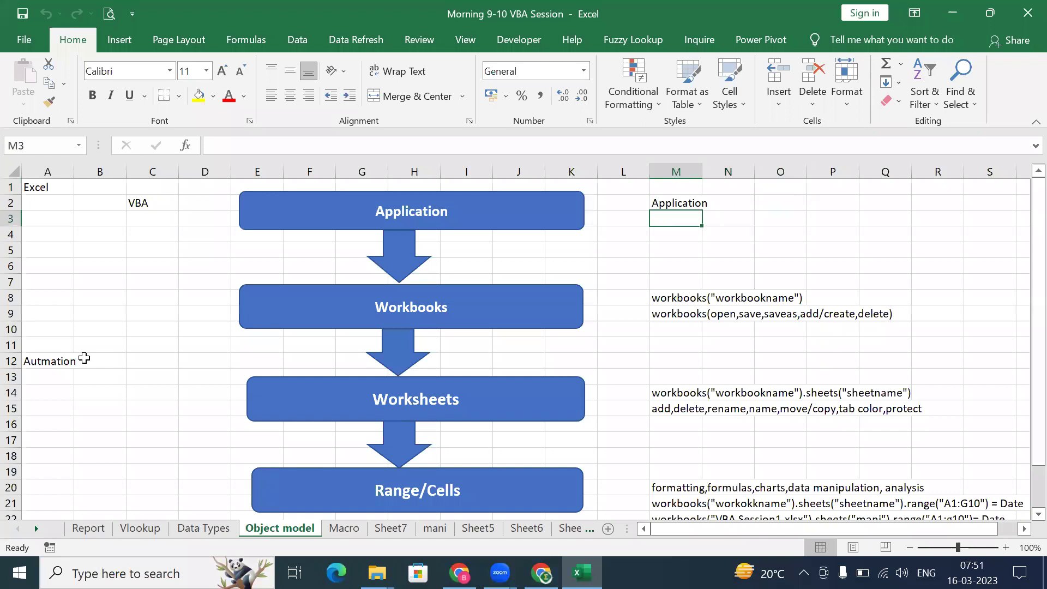
key("Down")
type("VBA")
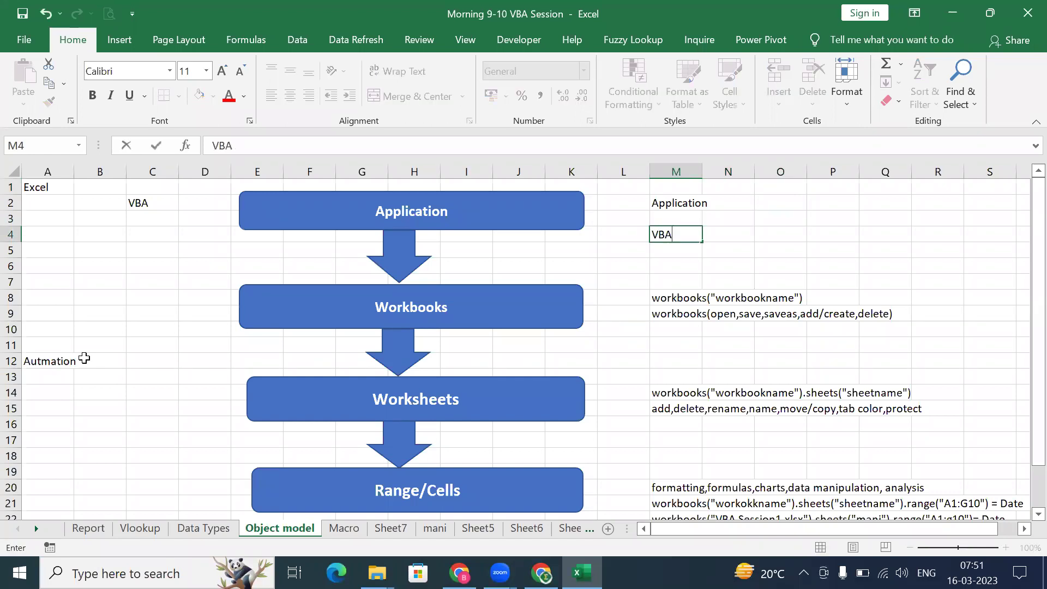
key("Return")
Step: Enter Macro in cell N4, beside the VBA heading
key("Up")
key("Right")
type("MA")
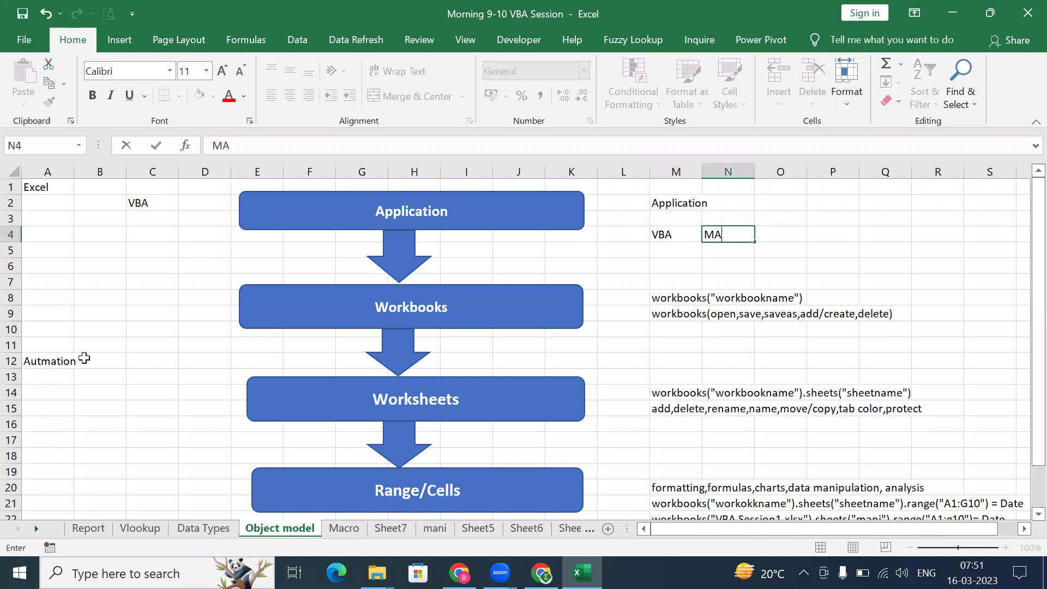
key("BackSpace")
type("acro")
key("Return")
Step: Write "Visual basic of application" in cell M5, below the VBA heading
key("Down")
key("Left")
key("Up")
type("Visual")
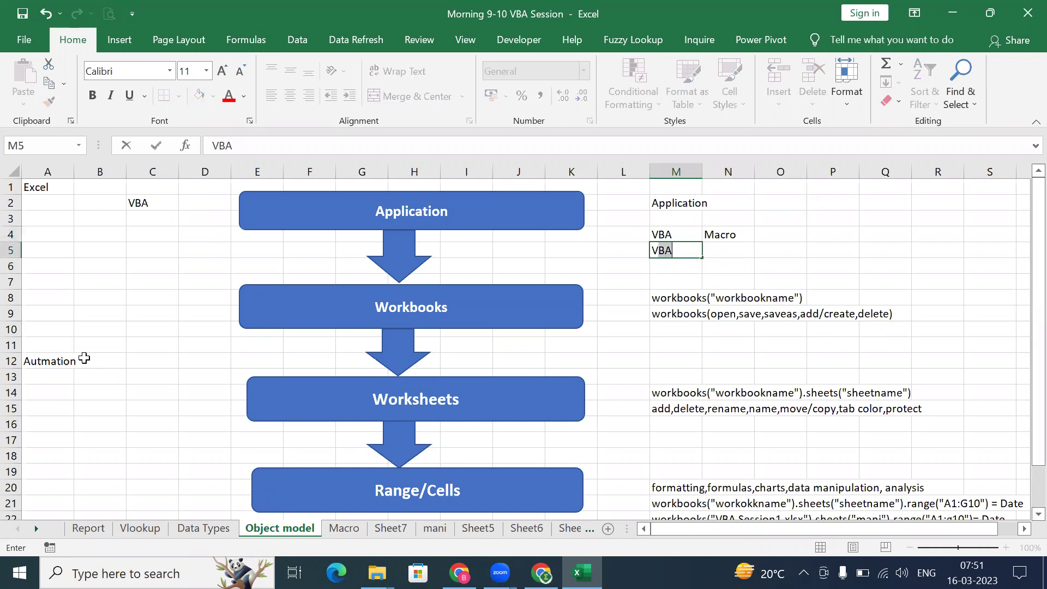
type(" ba")
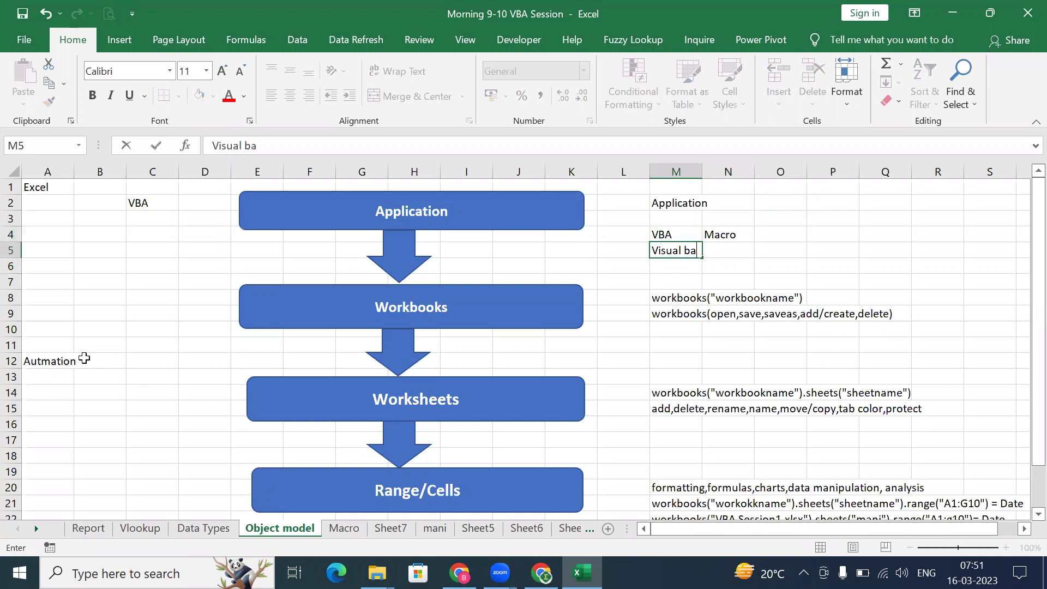
type("sic of appli")
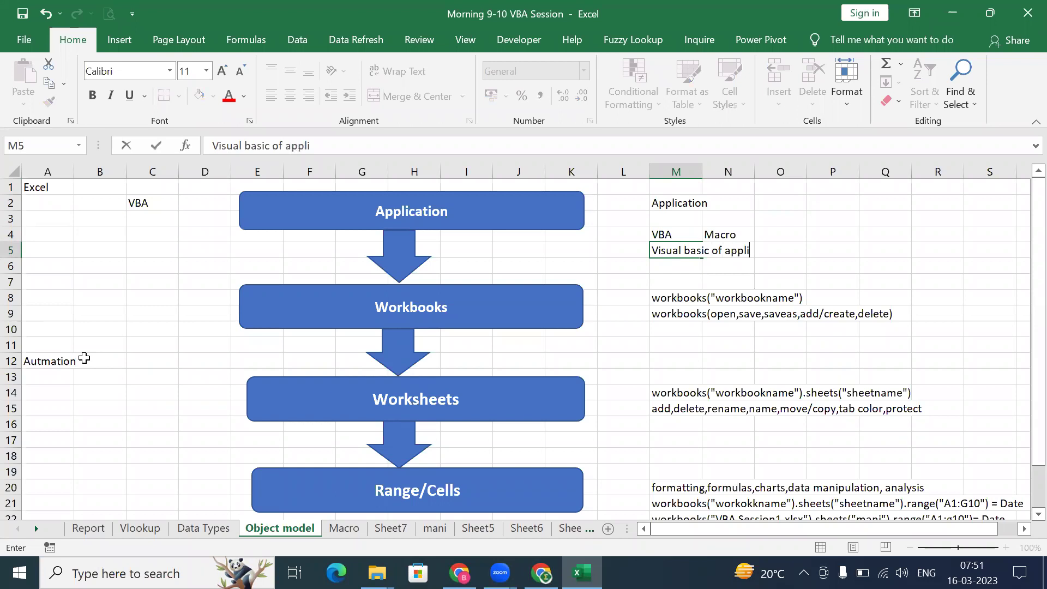
type("cation")
key("Return")
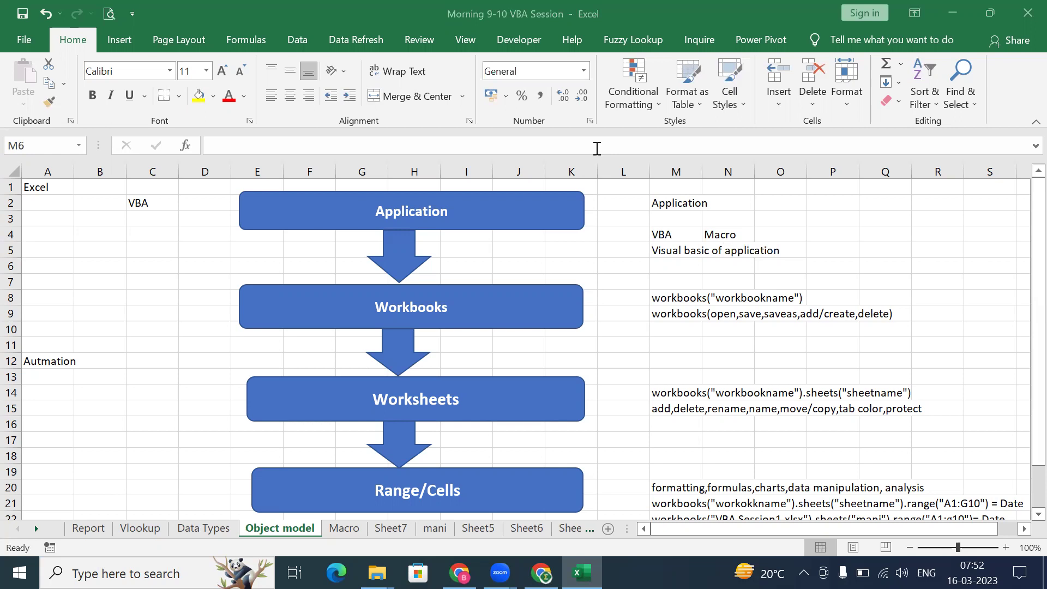
Step: Correct the text in cell M5 to read "Visual basic for application"
left_click(694, 244)
left_click(282, 143)
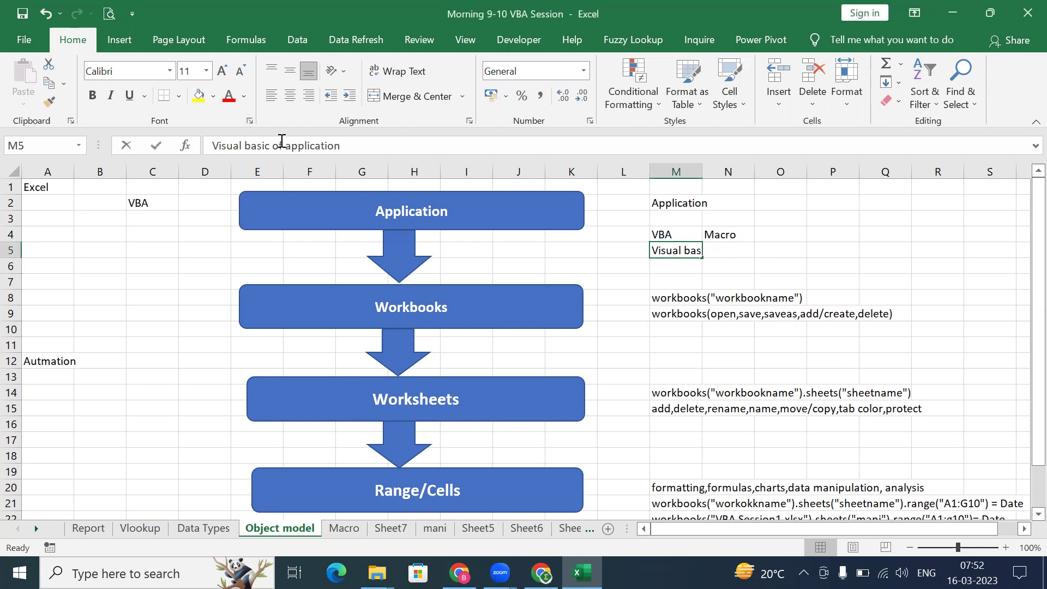
key("BackSpace")
key("BackSpace")
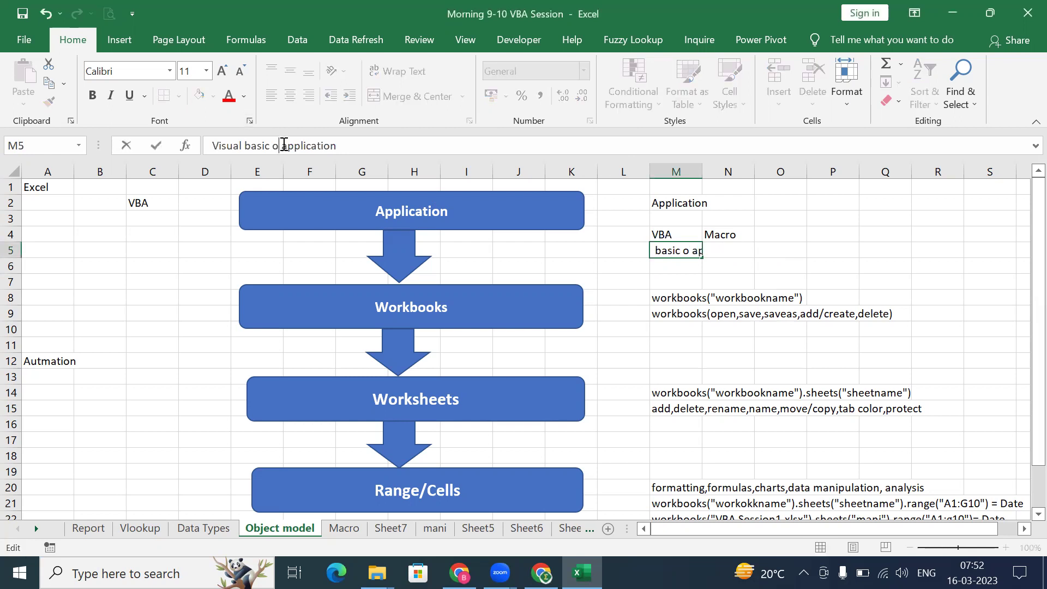
type("for")
key("ctrl+Return")
key("Return")
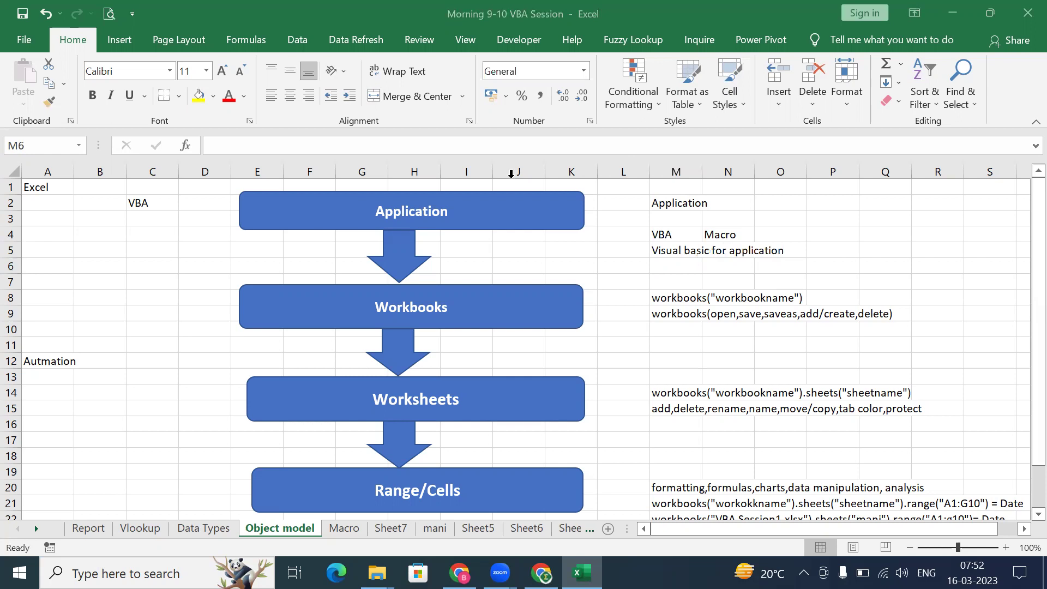
Step: Open the Visual Basic editor, display the code of Module1, and reposition the editor window so it fits on screen
left_click(524, 40)
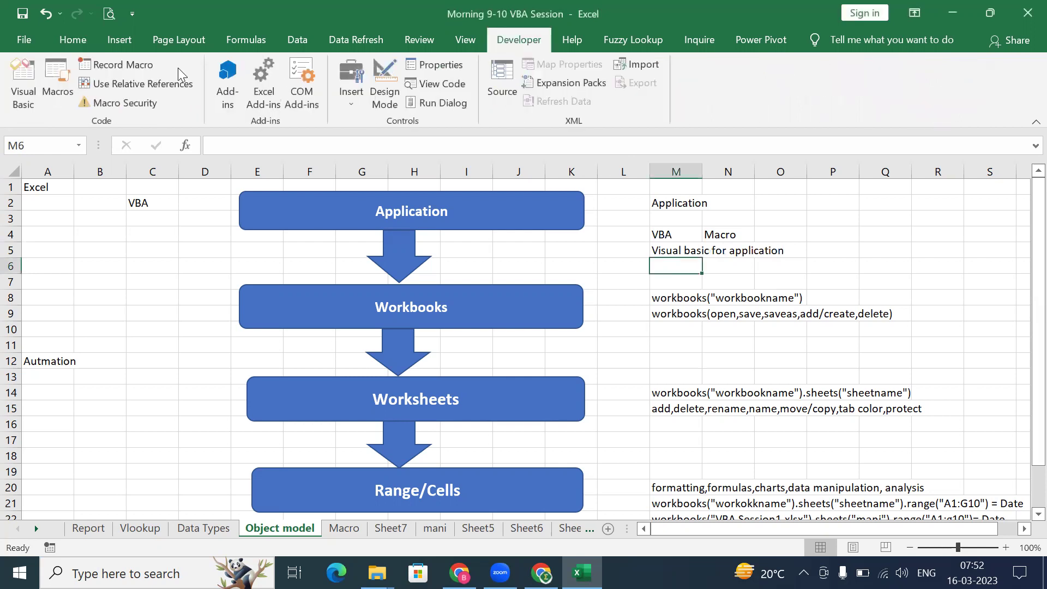
left_click(13, 75)
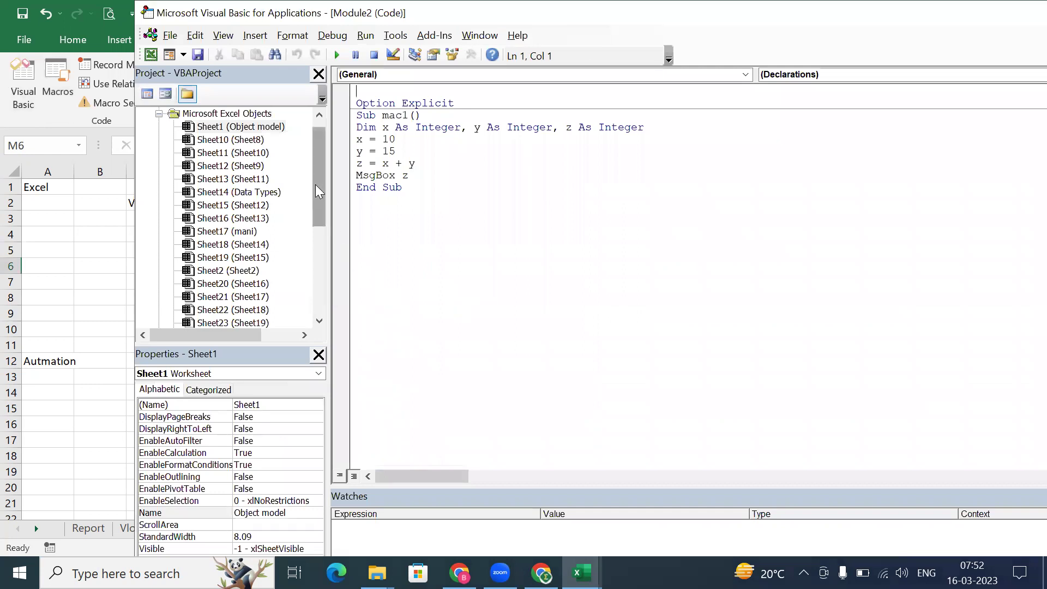
left_click_drag(319, 191, 319, 278)
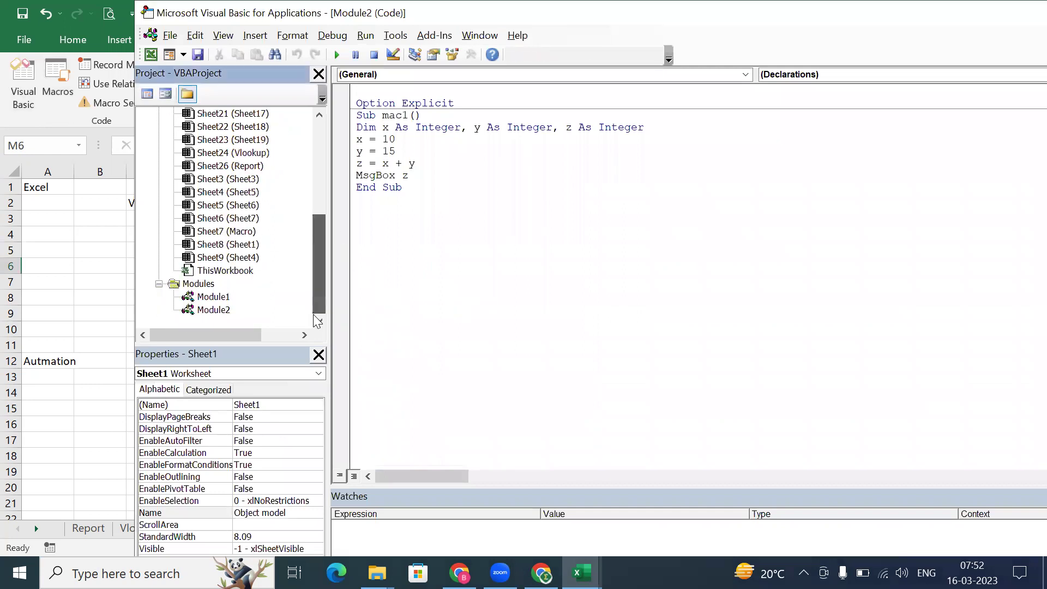
left_click(229, 310)
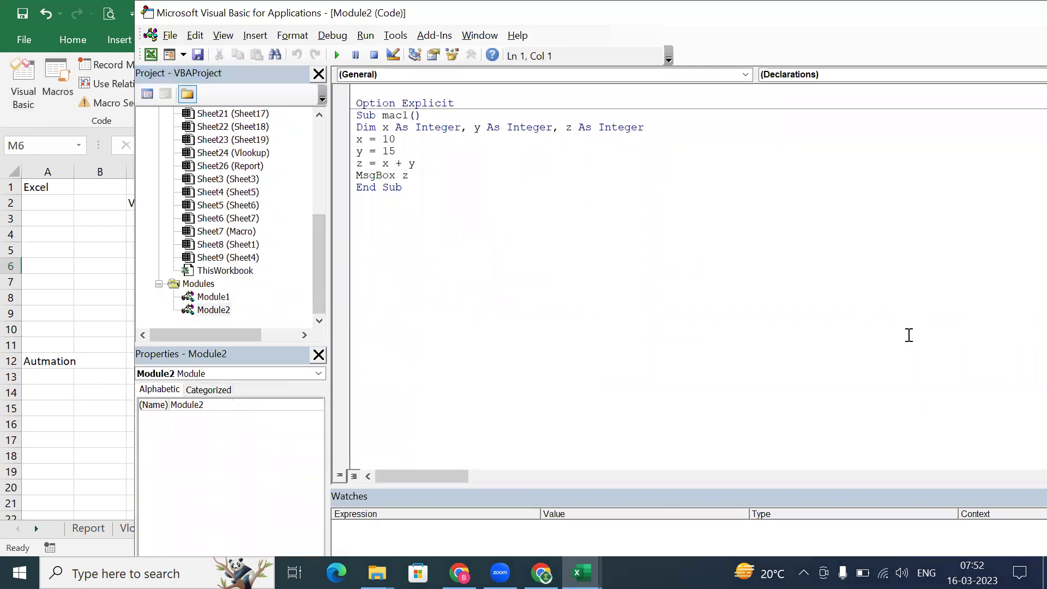
double_click(206, 298)
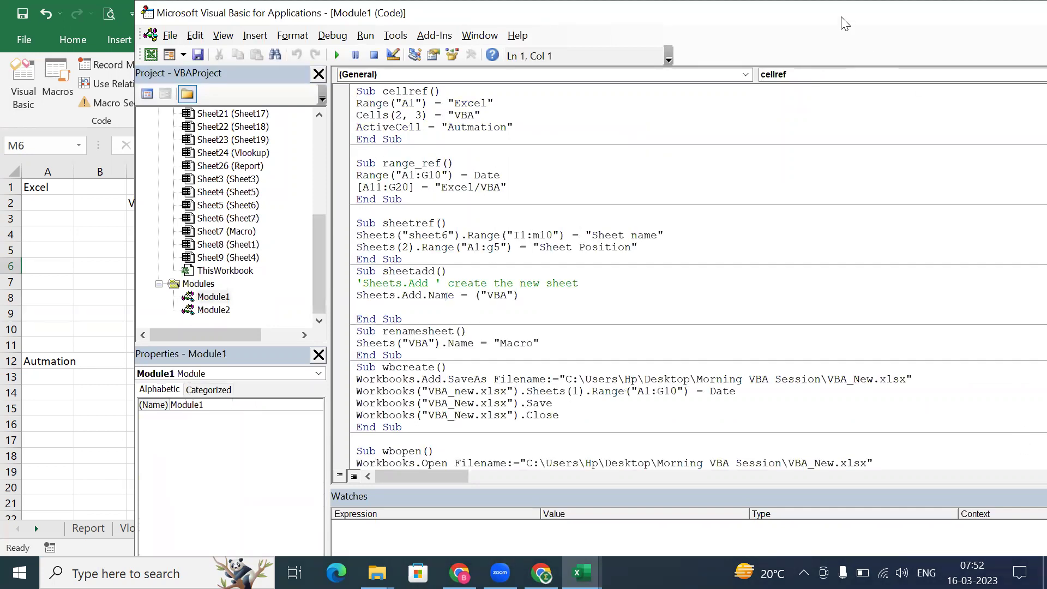
left_click_drag(845, 24, 706, 52)
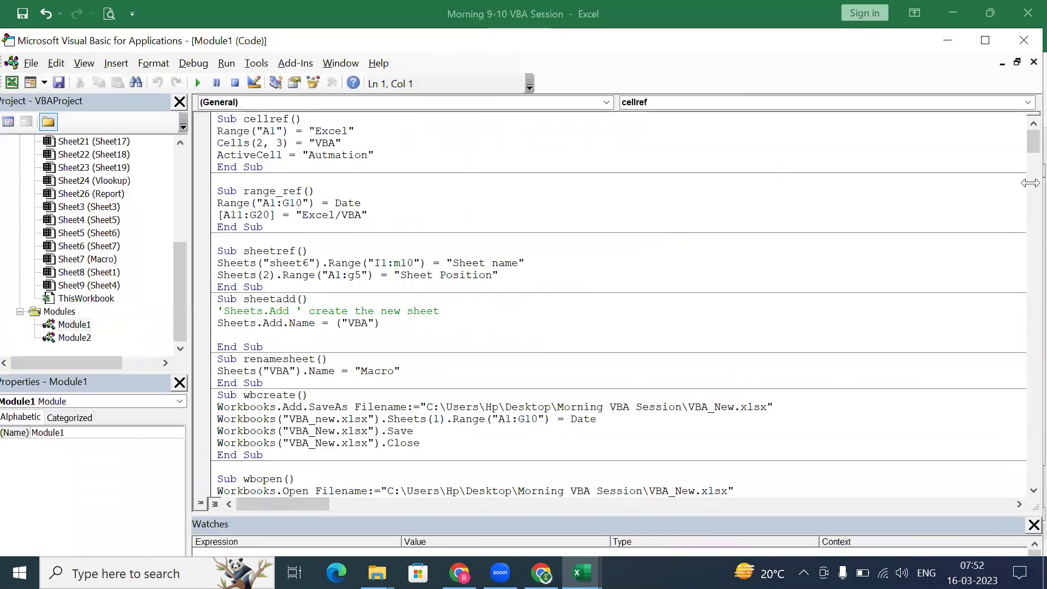
left_click_drag(1025, 148, 1021, 126)
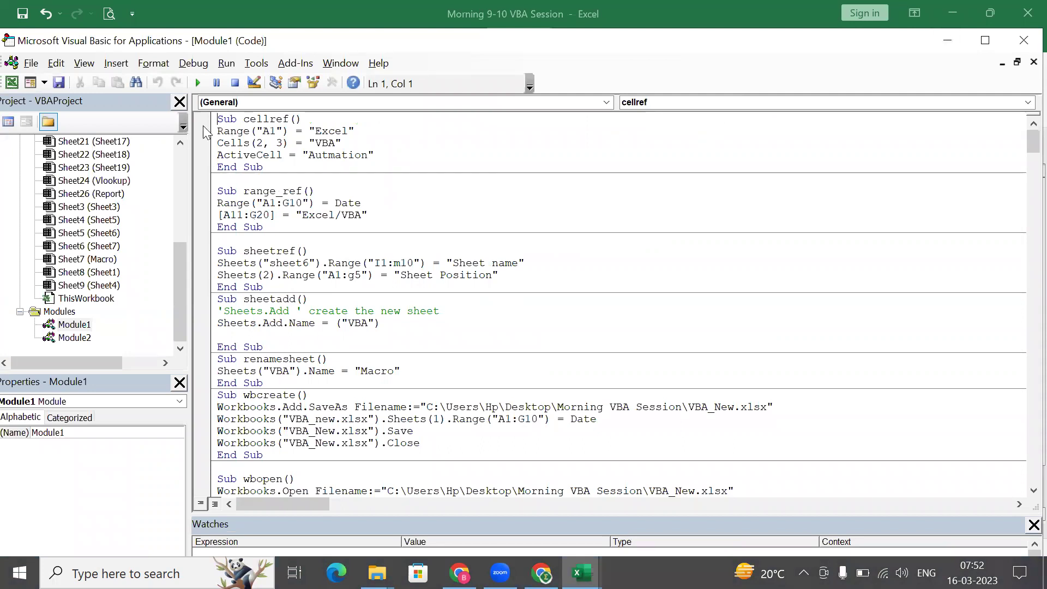
Step: Highlight the cellref and range_ref procedures in Module1 for review, and return to cell M4 in the workbook
left_click_drag(217, 120, 264, 168)
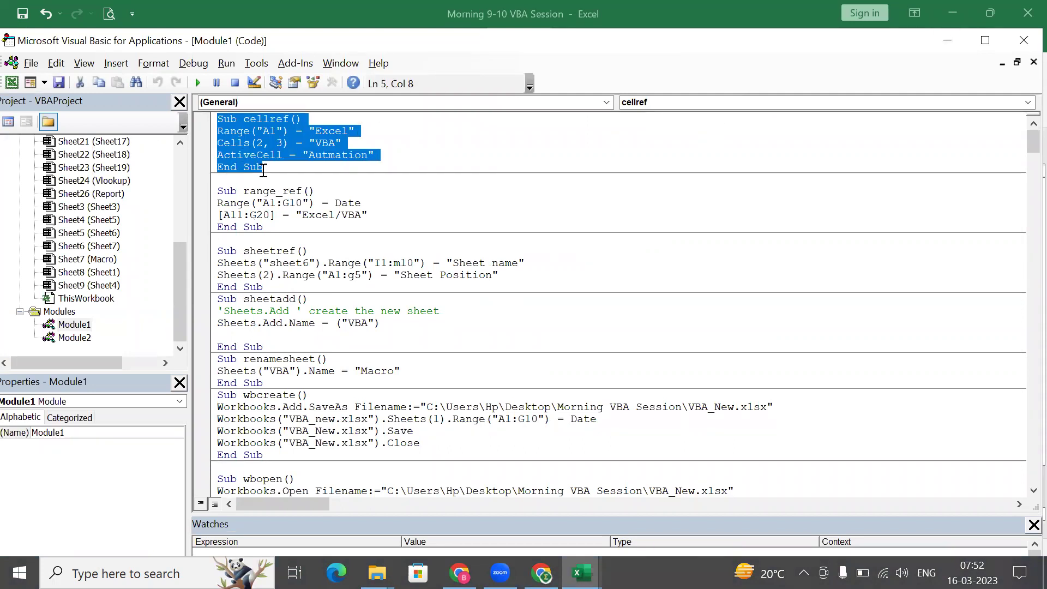
left_click(219, 188)
left_click_drag(219, 188, 263, 227)
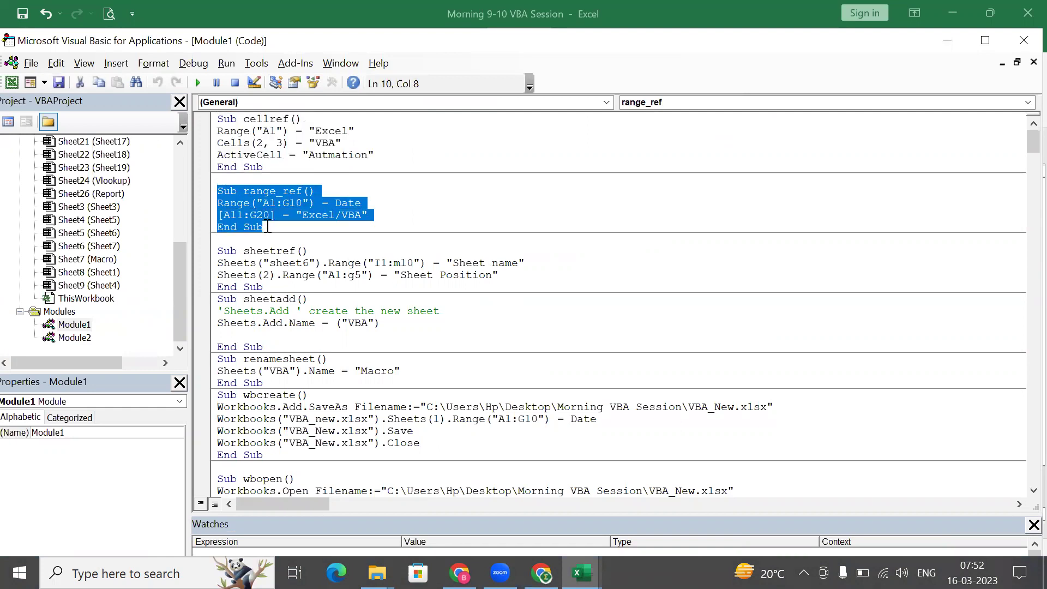
left_click(983, 48)
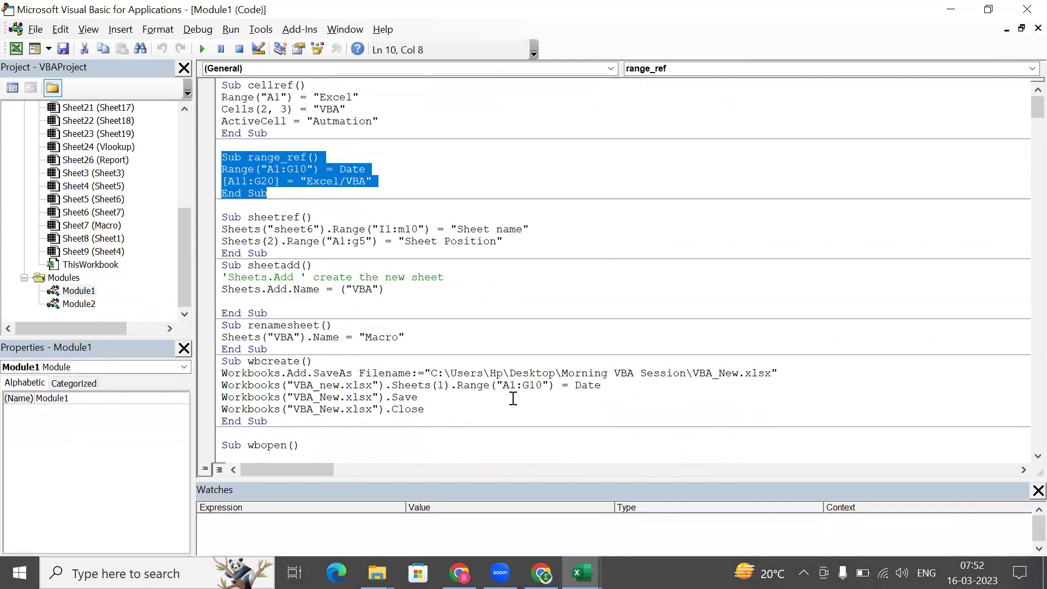
left_click(1001, 10)
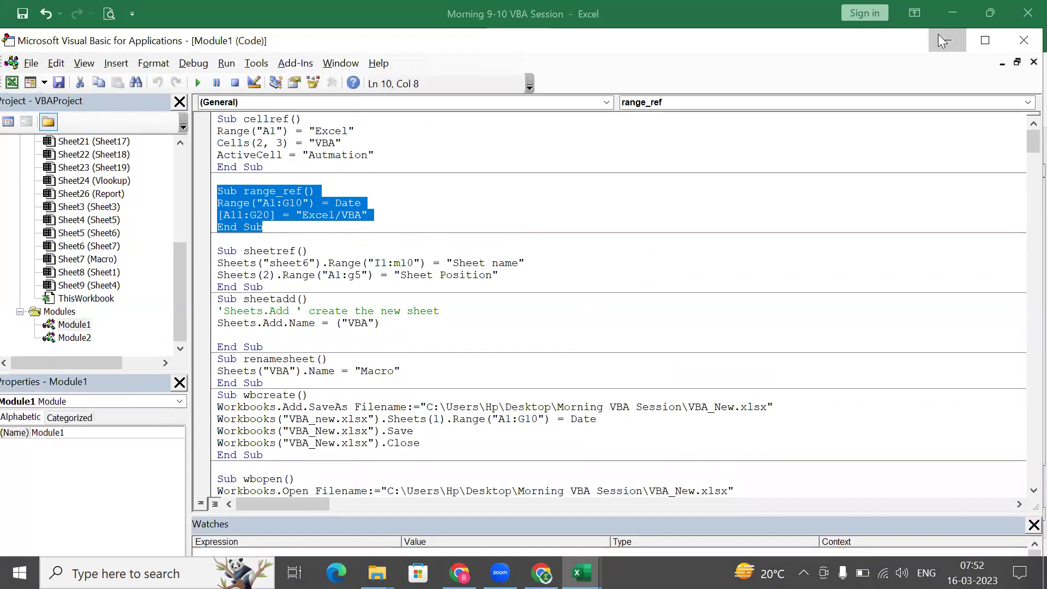
left_click(939, 34)
left_click(684, 229)
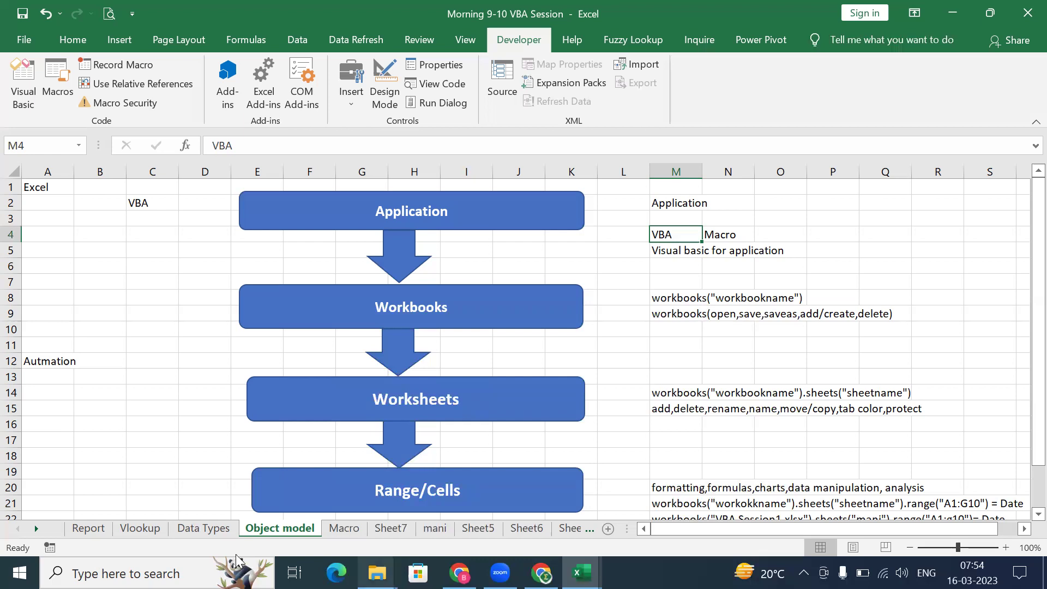
Step: Go through the Vlookup sheet to the Report sheet and autofit the width of its Customer column
left_click(140, 527)
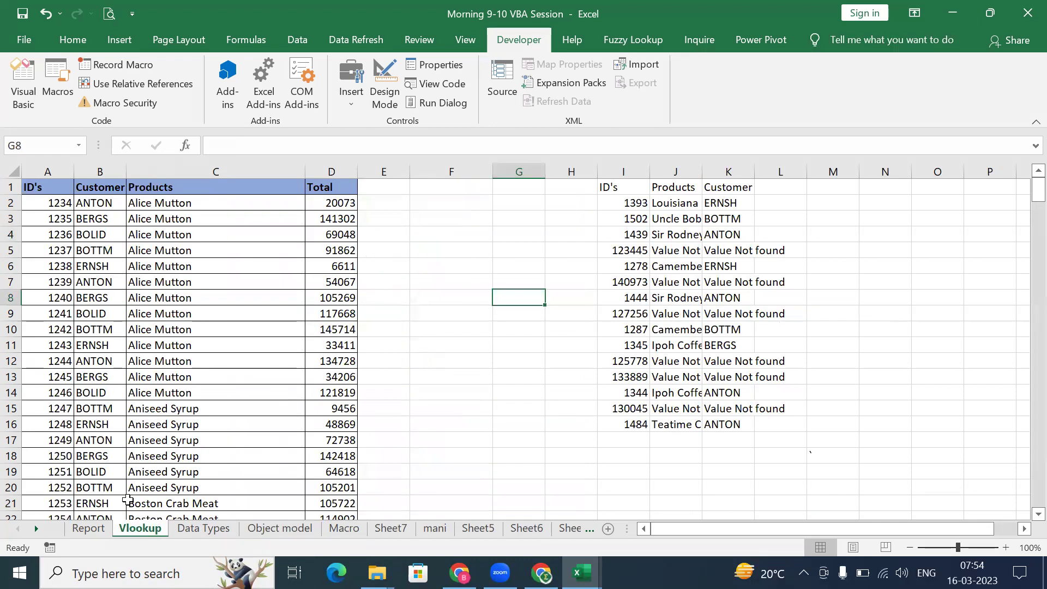
left_click(88, 528)
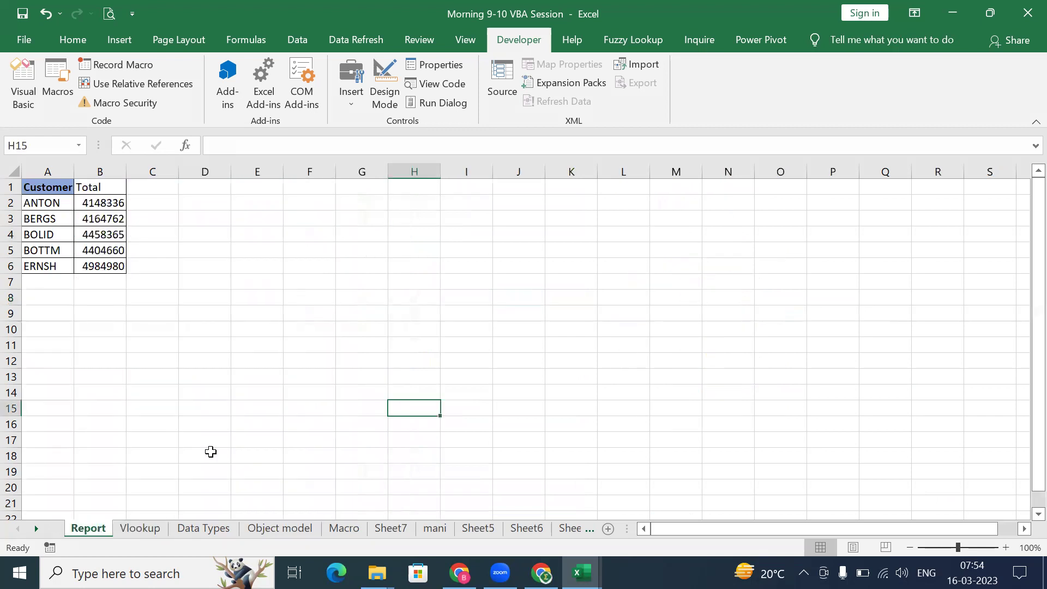
double_click(75, 172)
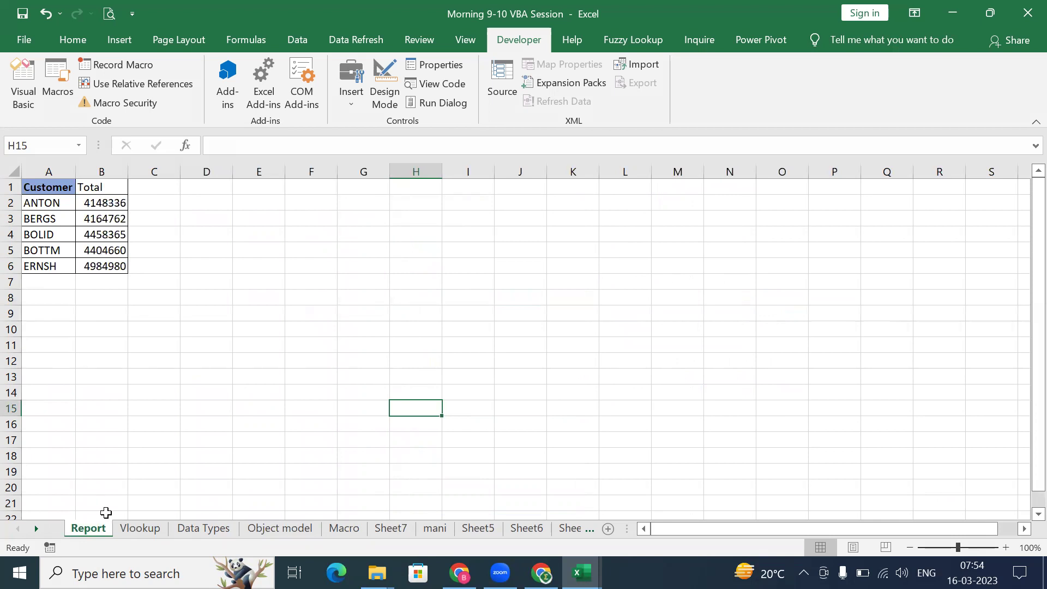
Step: Delete the Report sheet from the workbook and confirm its permanent removal
right_click(100, 531)
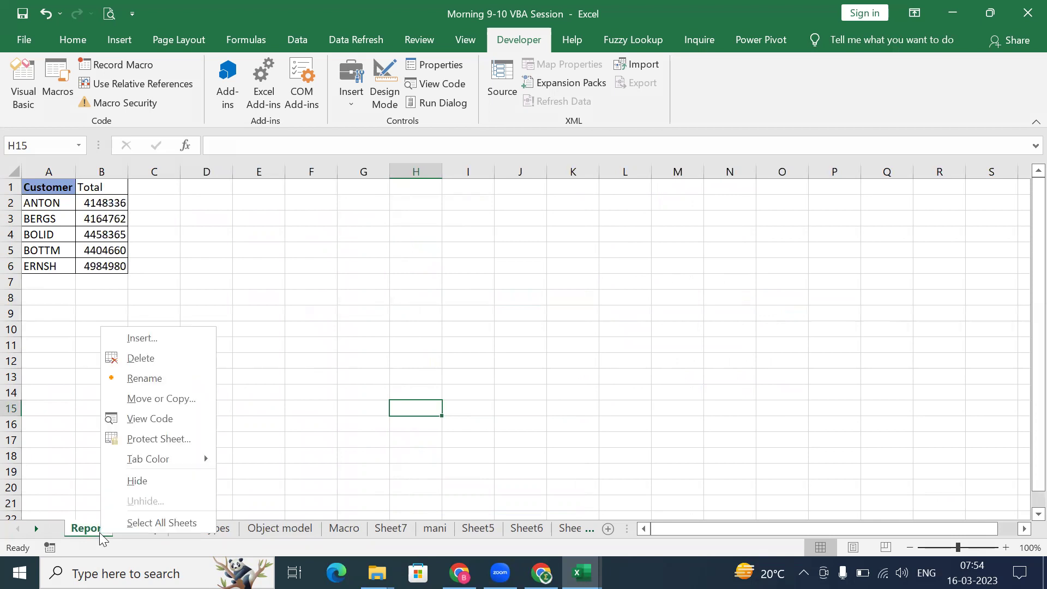
left_click(141, 358)
left_click(490, 332)
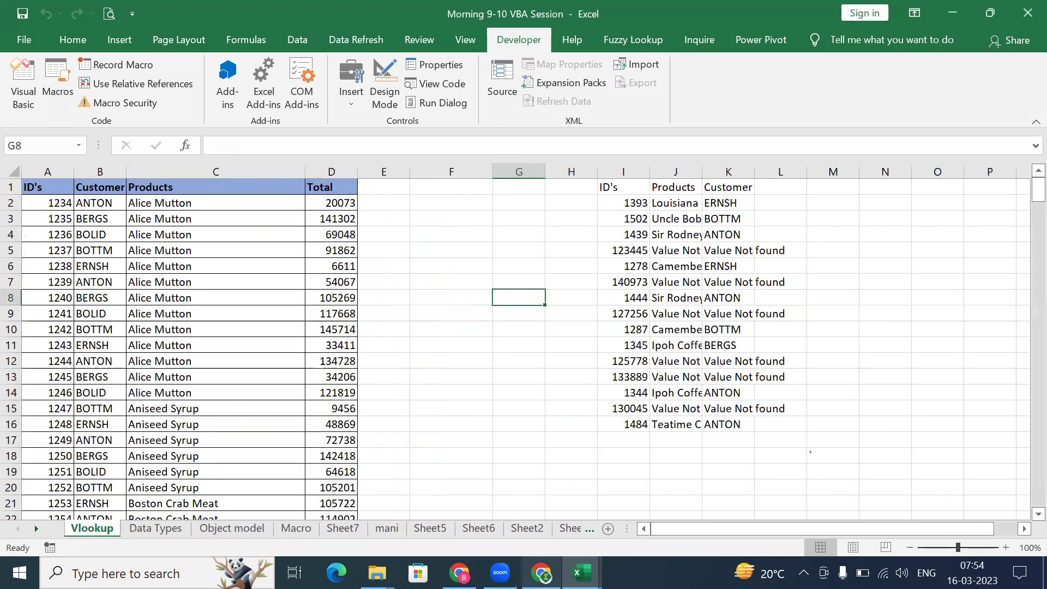
Step: Bring the Visual Basic editor forward, then narrow and move its window so it sits partly over the Vlookup sheet
mouse_move(581, 572)
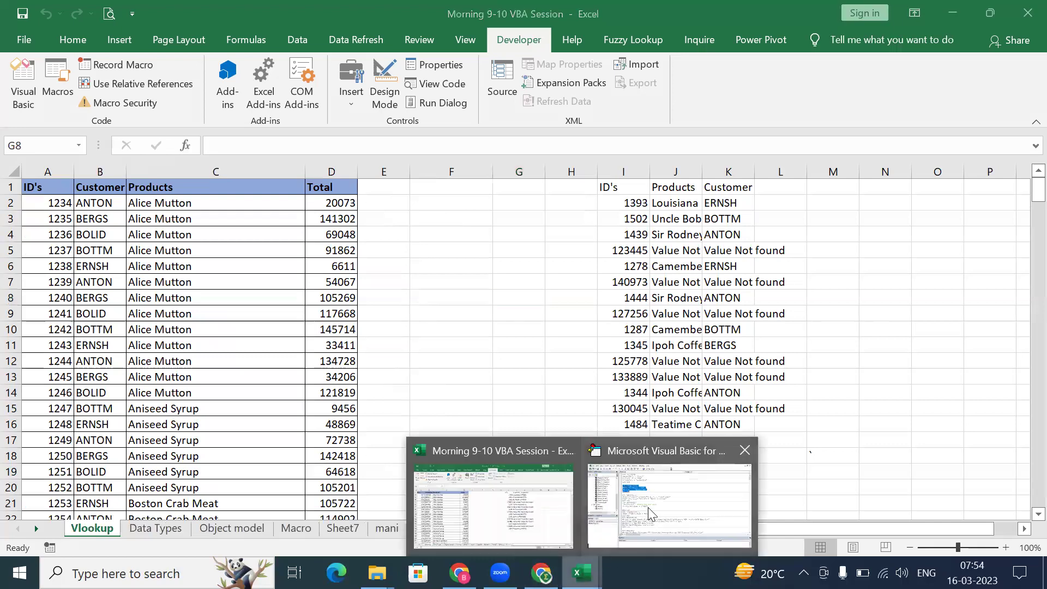
left_click(671, 512)
mouse_move(1033, 141)
left_mouse_down()
mouse_move(1026, 195)
mouse_move(1021, 127)
left_mouse_up()
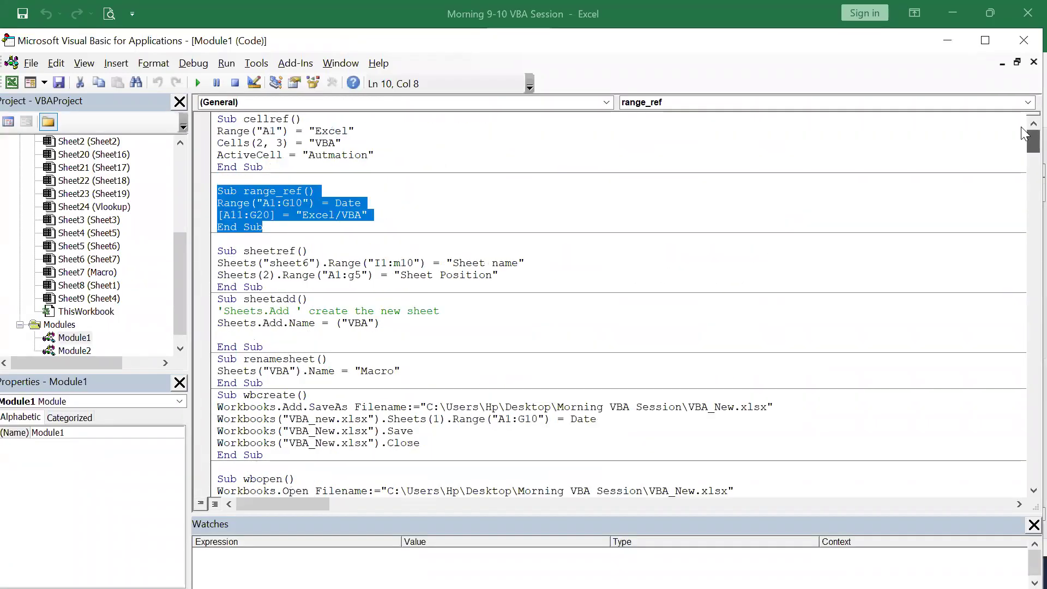
left_click(988, 41)
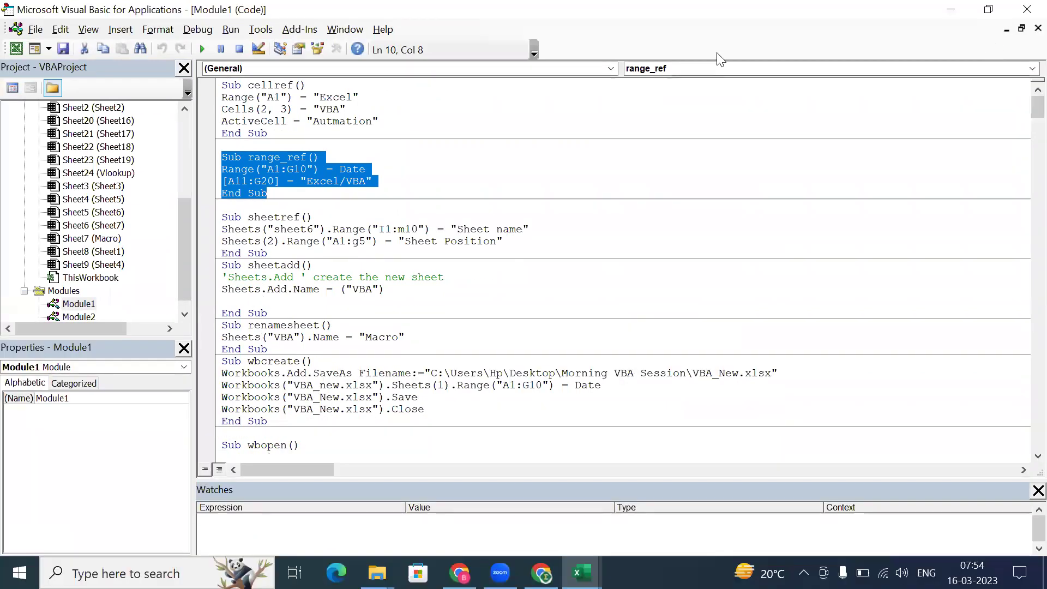
left_click(988, 9)
left_click_drag(513, 41, 683, 90)
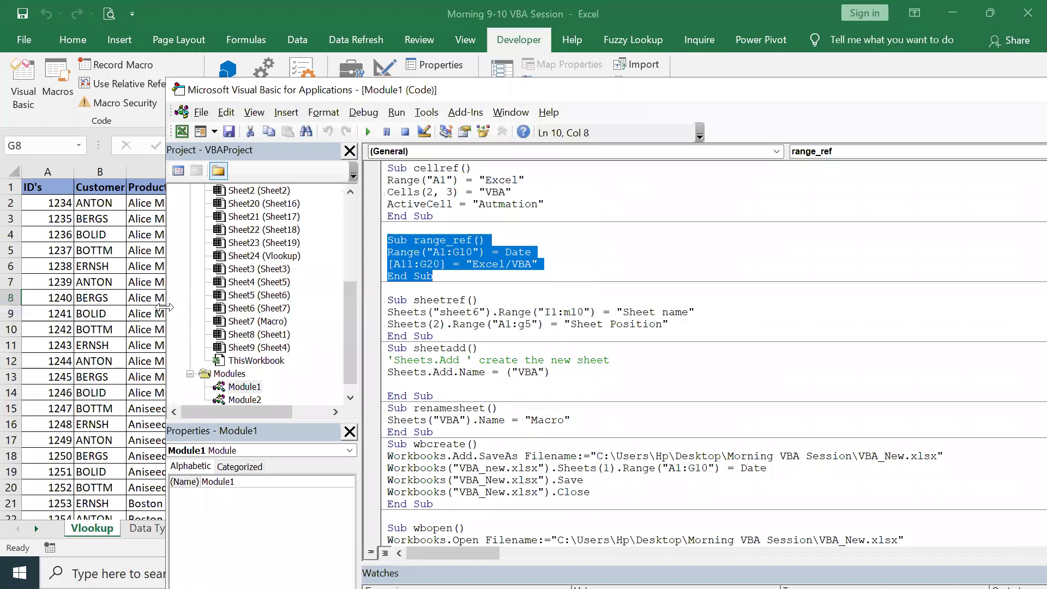
left_click_drag(164, 307, 600, 308)
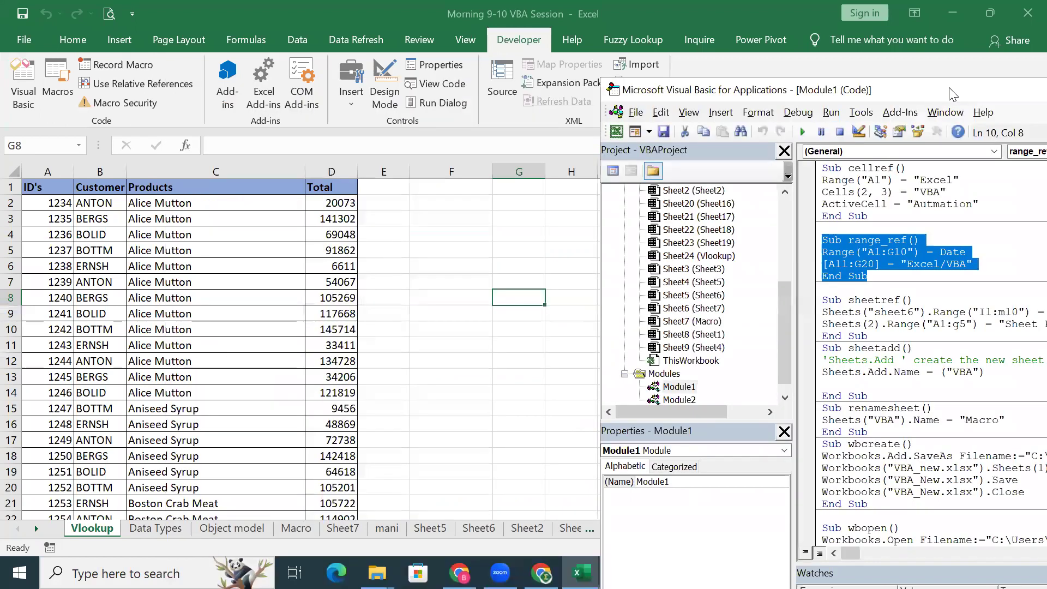
left_click_drag(952, 94, 667, 38)
Step: Find the task15 procedure in Module1, run it, and dismiss the HP hotkey dialog
left_click_drag(919, 135, 898, 442)
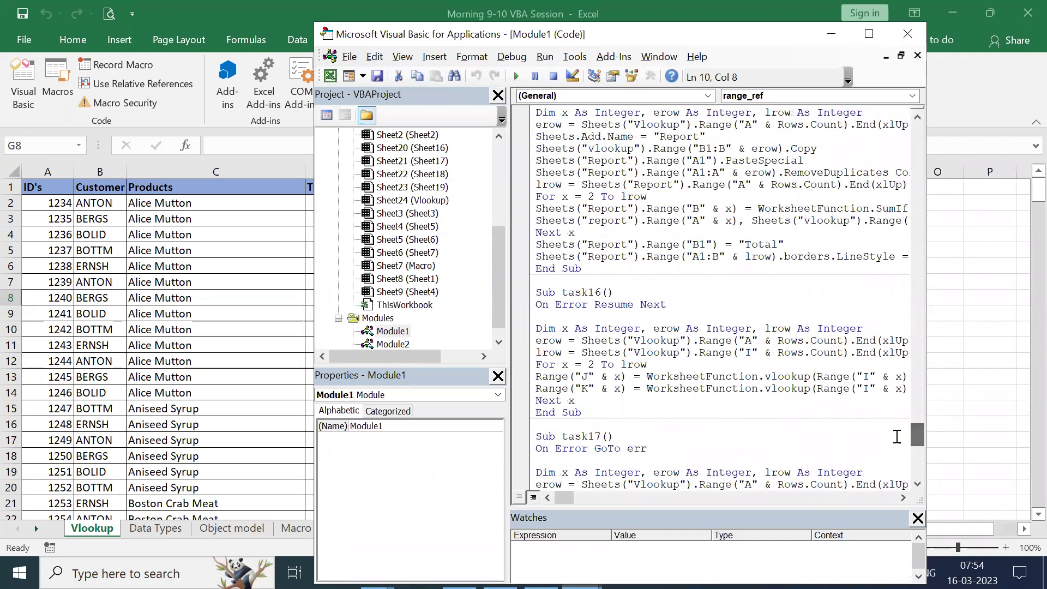
left_click_drag(917, 427, 918, 419)
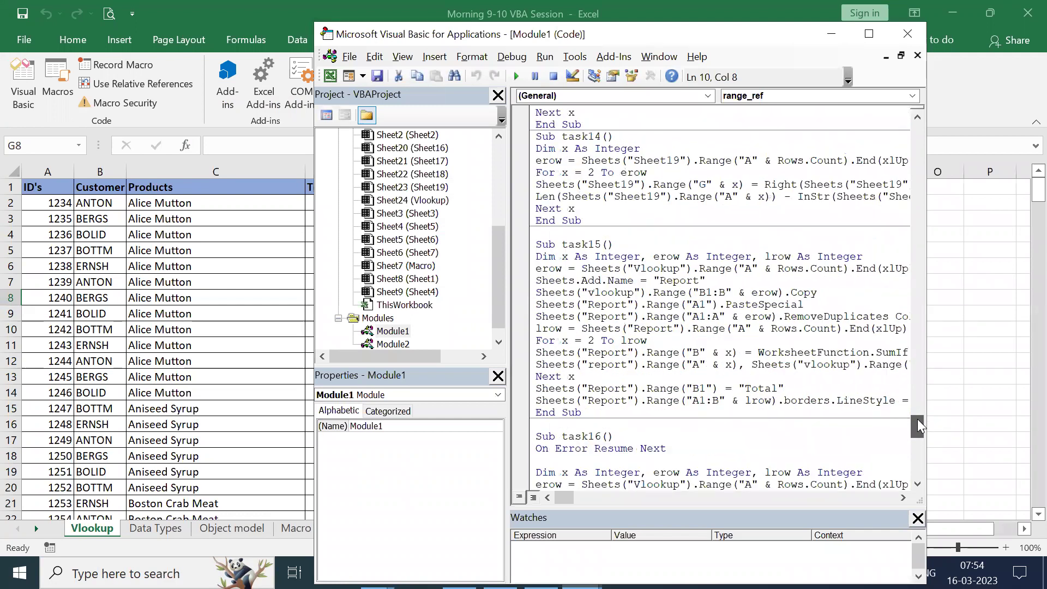
left_click(622, 246)
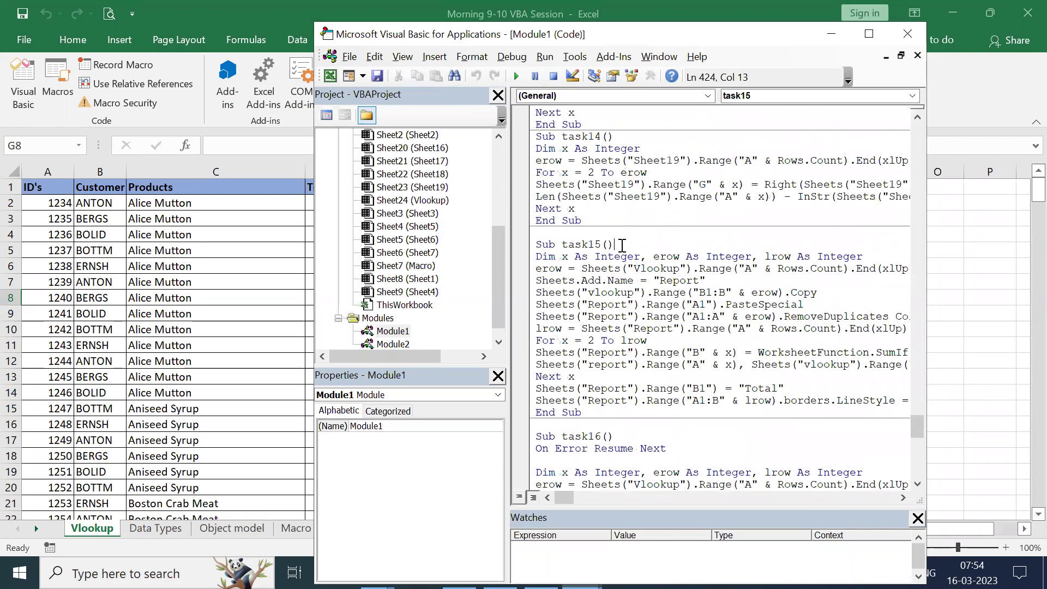
key("F5")
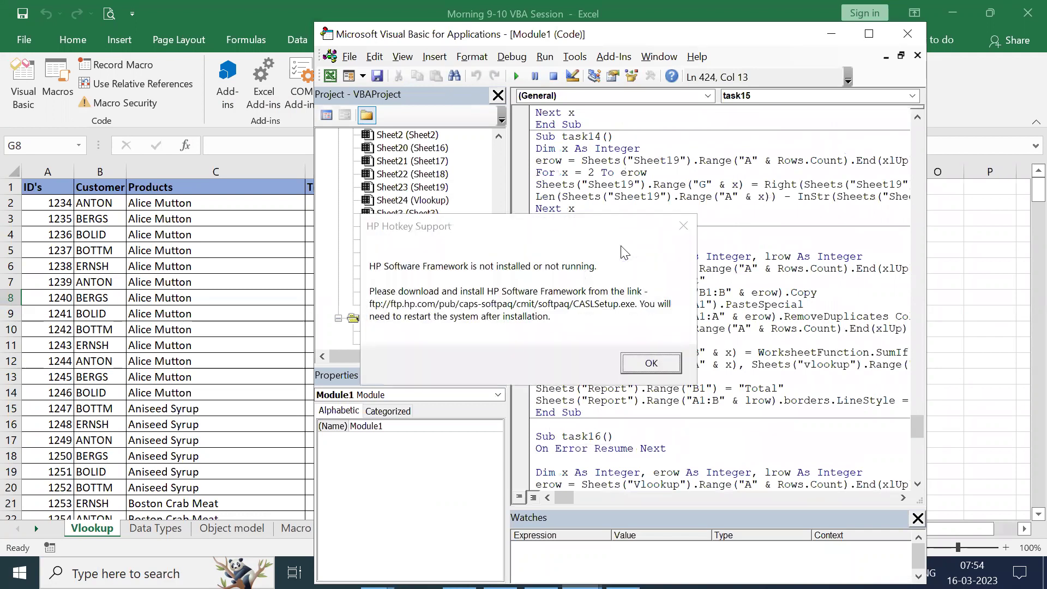
left_click(683, 229)
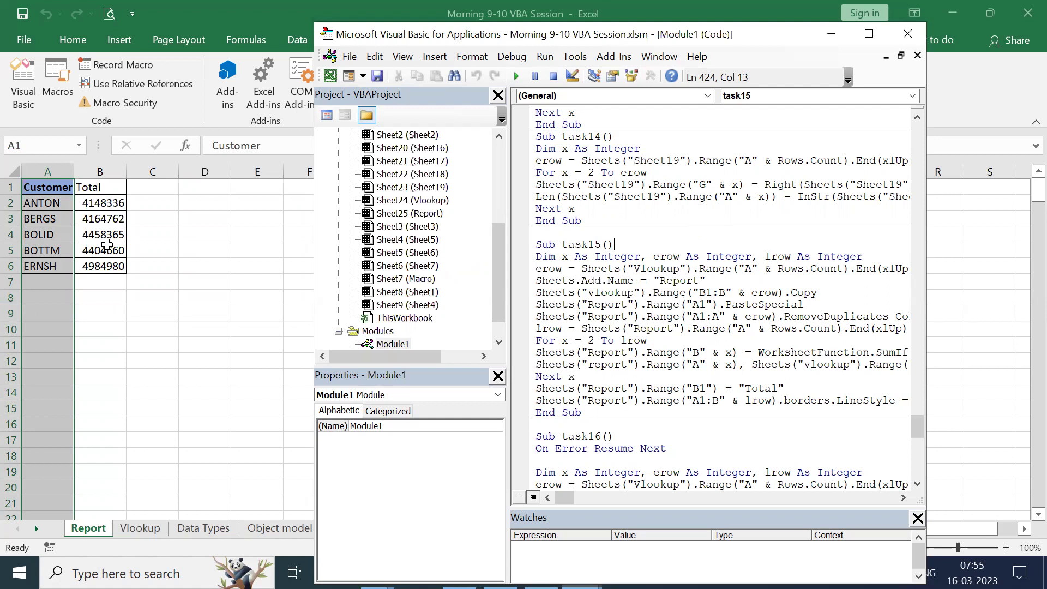
Step: Minimize the Visual Basic editor and delete the Report sheet generated by the macro
left_click(835, 35)
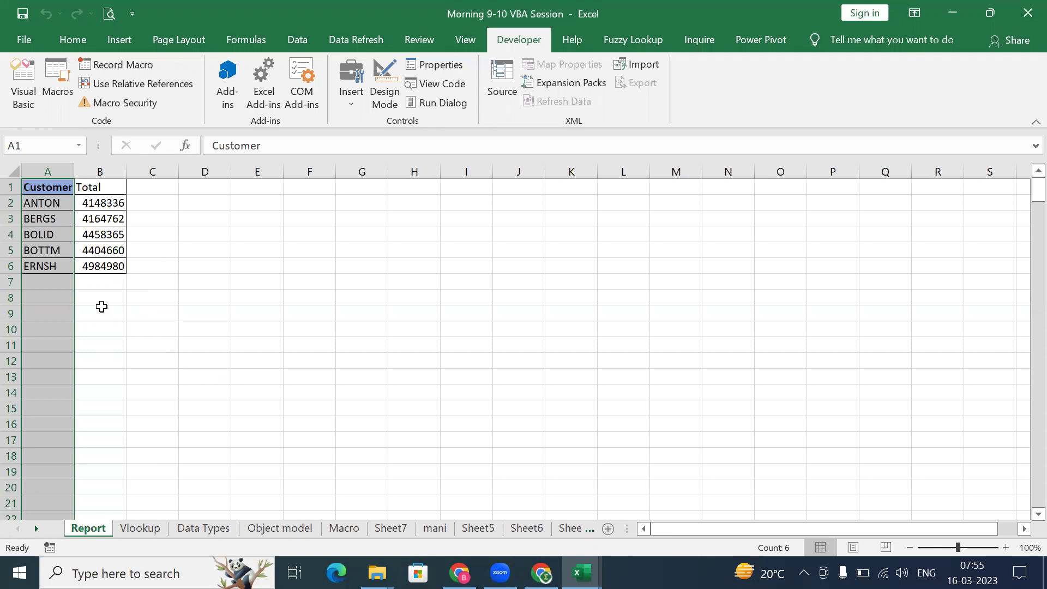
right_click(91, 530)
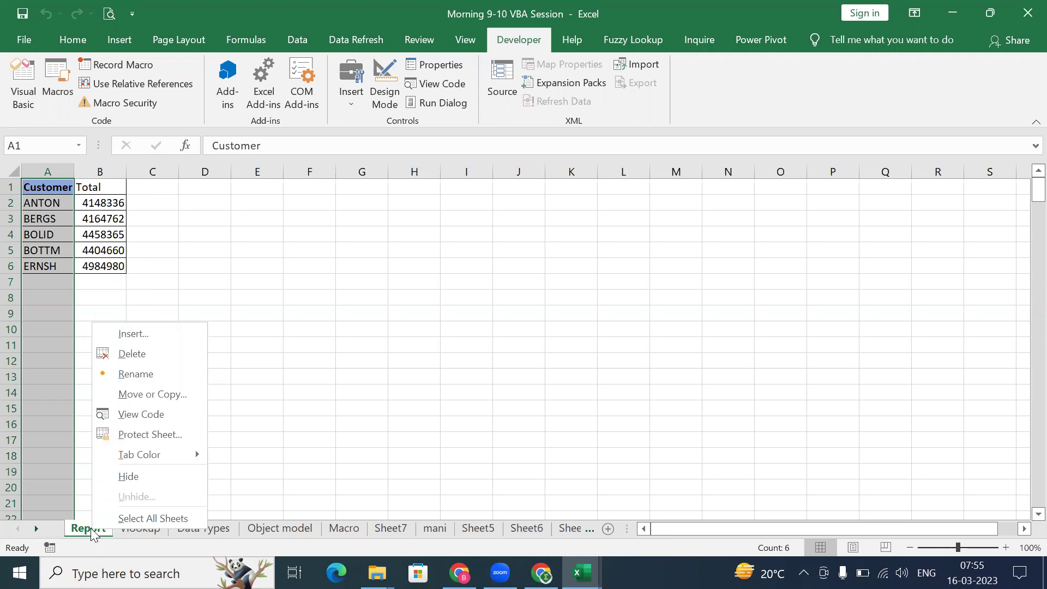
left_click(135, 364)
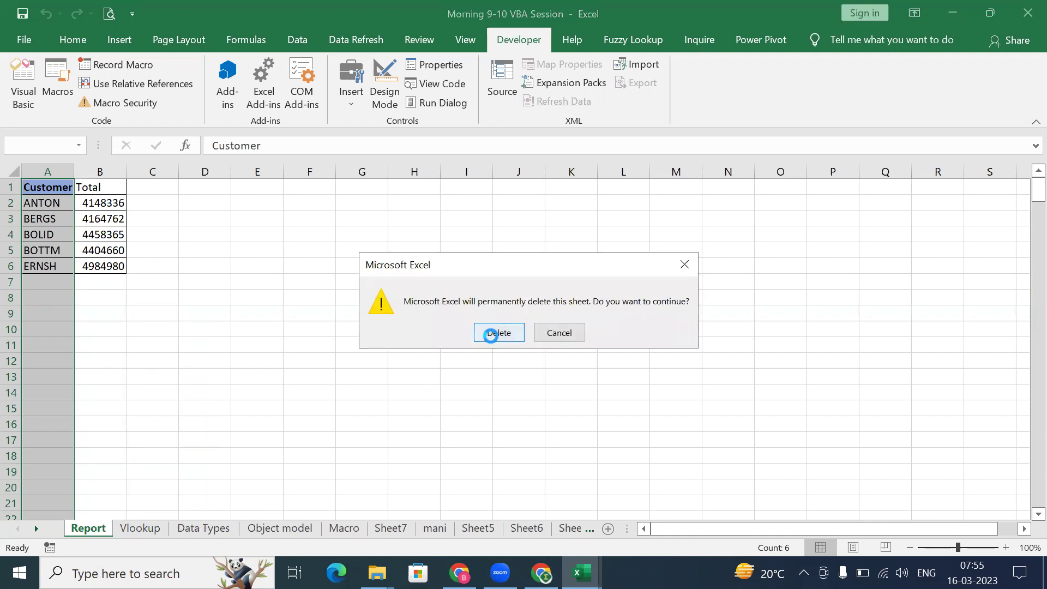
left_click(491, 331)
Step: In the first empty cell of the Vlookup sheet's ID column, A279, enter the formula =A278+1
left_click(222, 404)
key("Home")
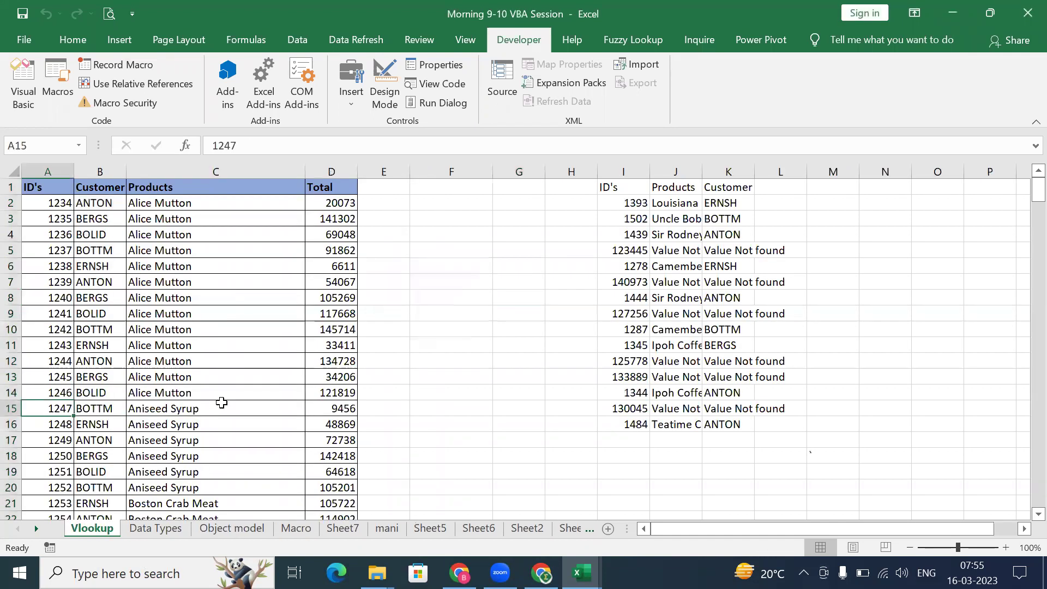
key("Down")
key("ctrl+Down")
key("Down")
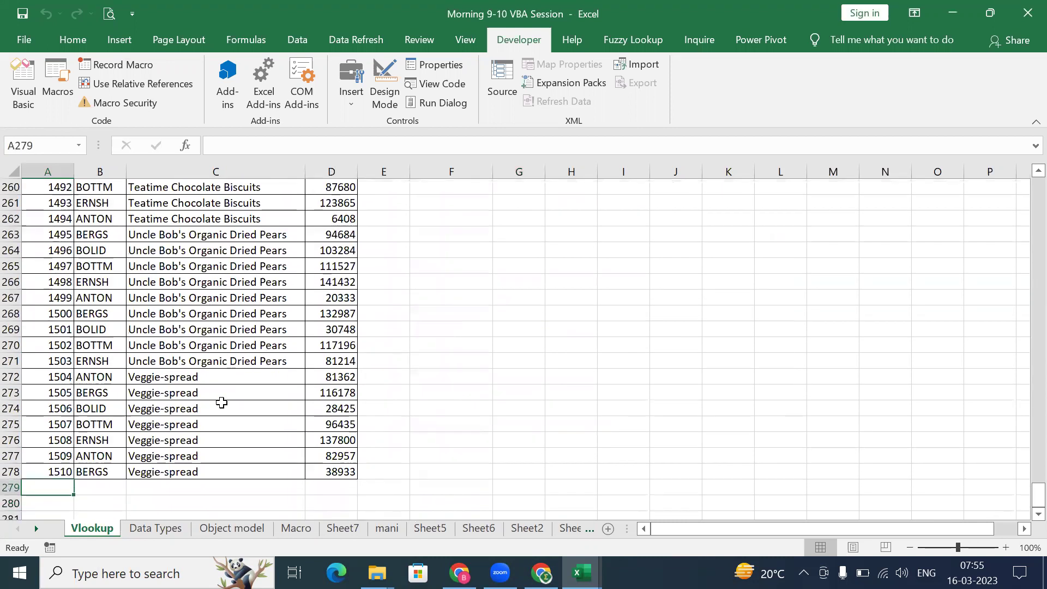
type("=")
key("Up")
type("+")
key("Return")
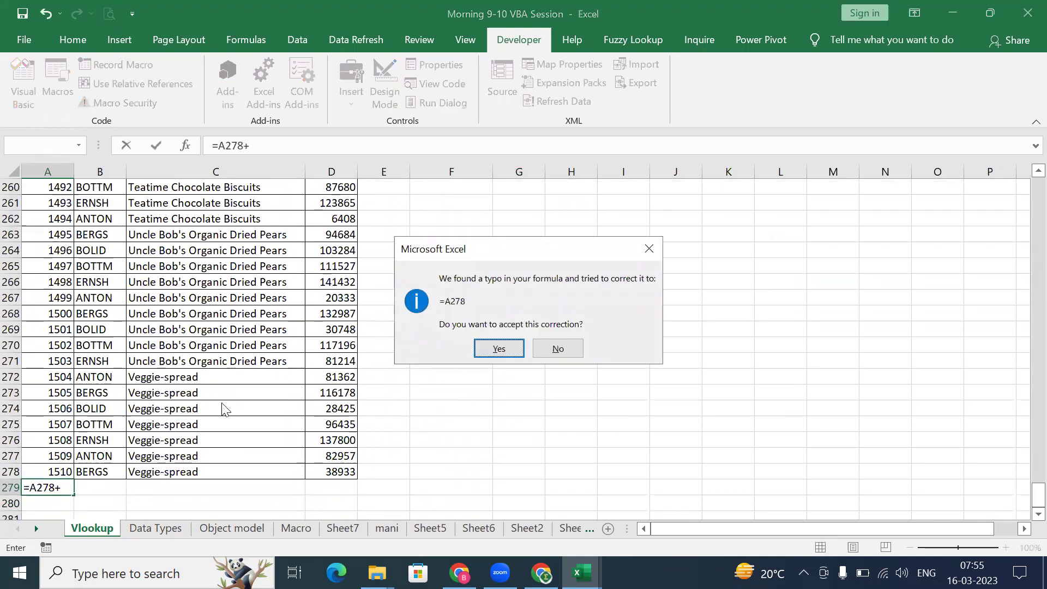
key("Return")
key("Up")
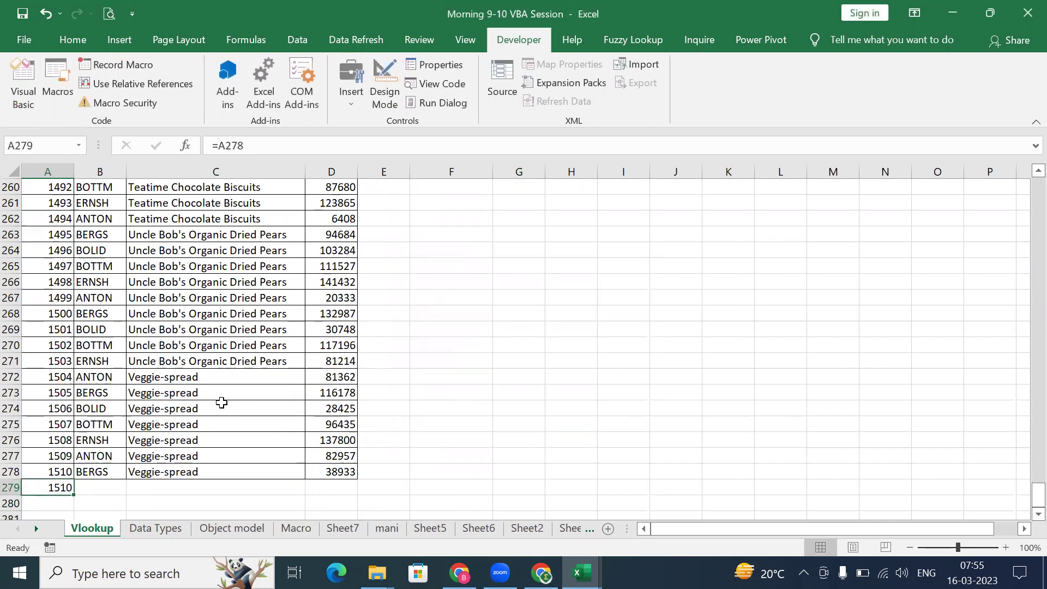
left_click(267, 143)
type("+1")
key("Return")
Step: Fill the ID formula from A279 down through A288
key("Up")
key("shift+Down")
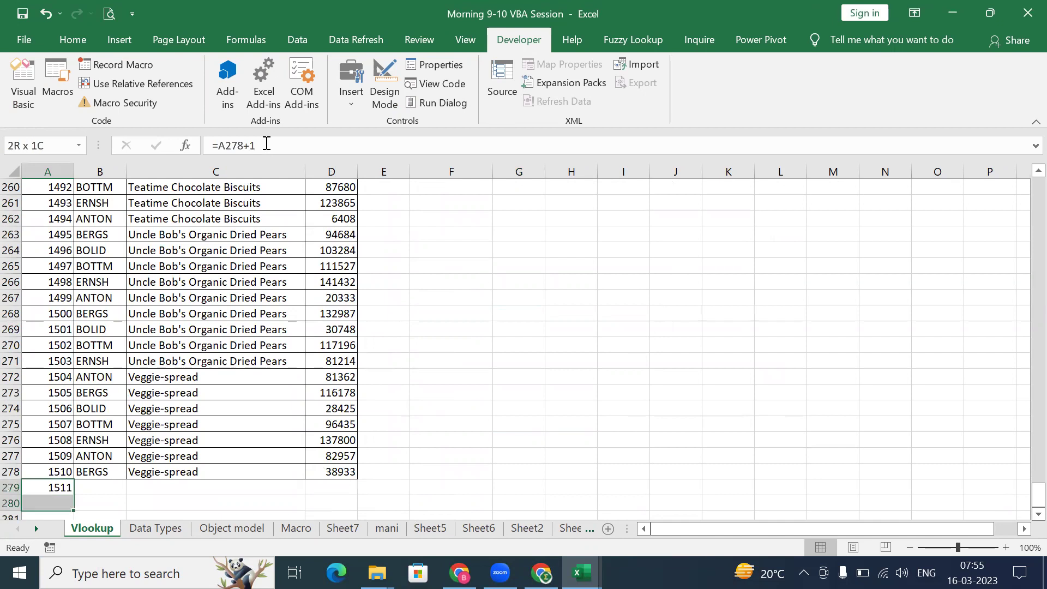
key("shift+Down")
key("shift+Down")
key("shift+Down")
key("shift+Down")
key("shift+Down")
key("shift+Down")
key("shift+Down")
key("shift+Down")
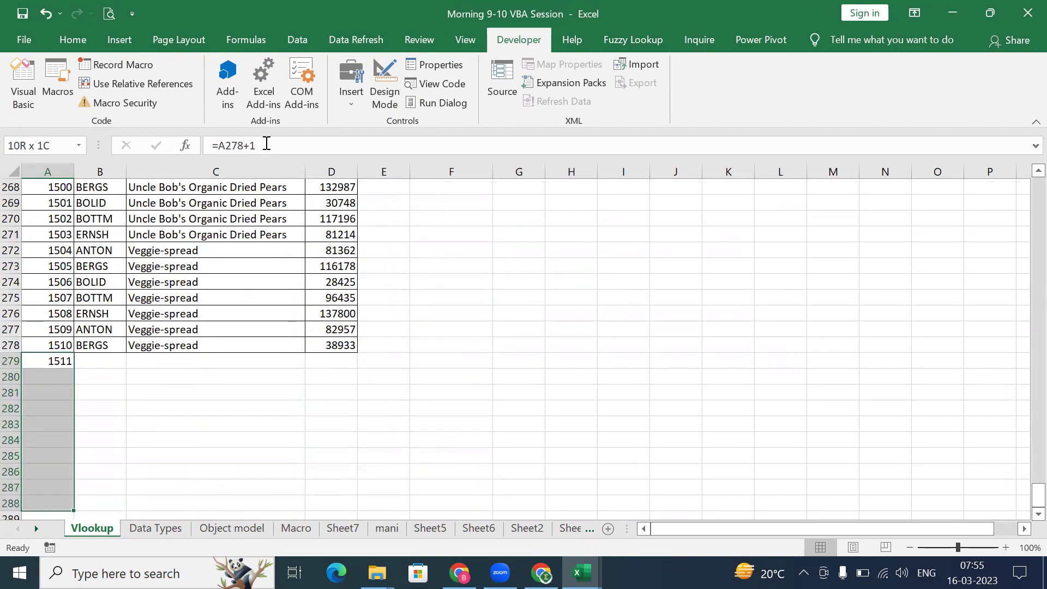
key("ctrl+d")
Step: Enter the new customer's name in cell B279
key("Up")
key("Right")
key("Down")
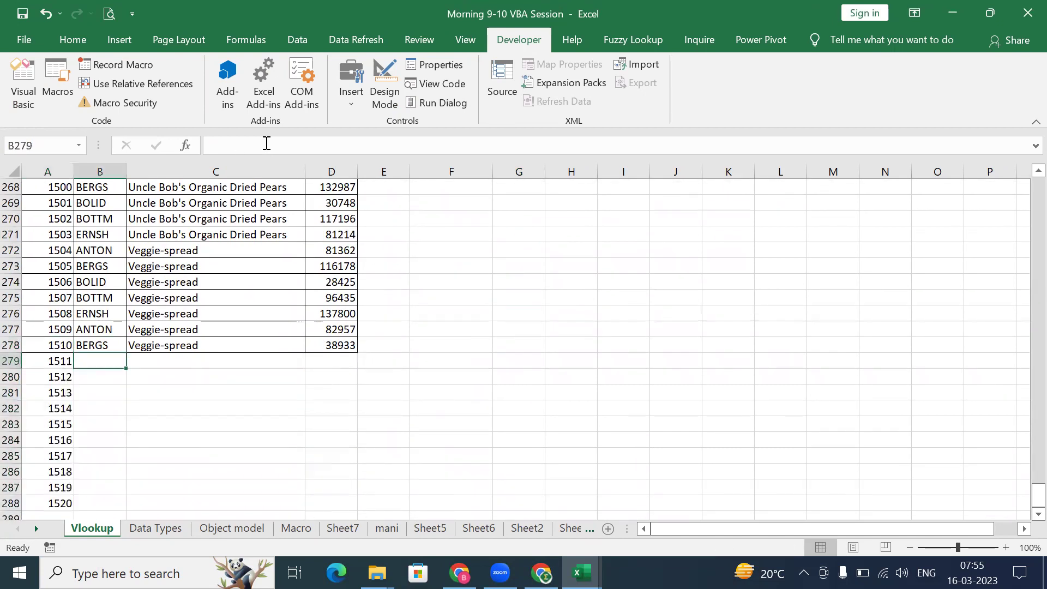
type("S")
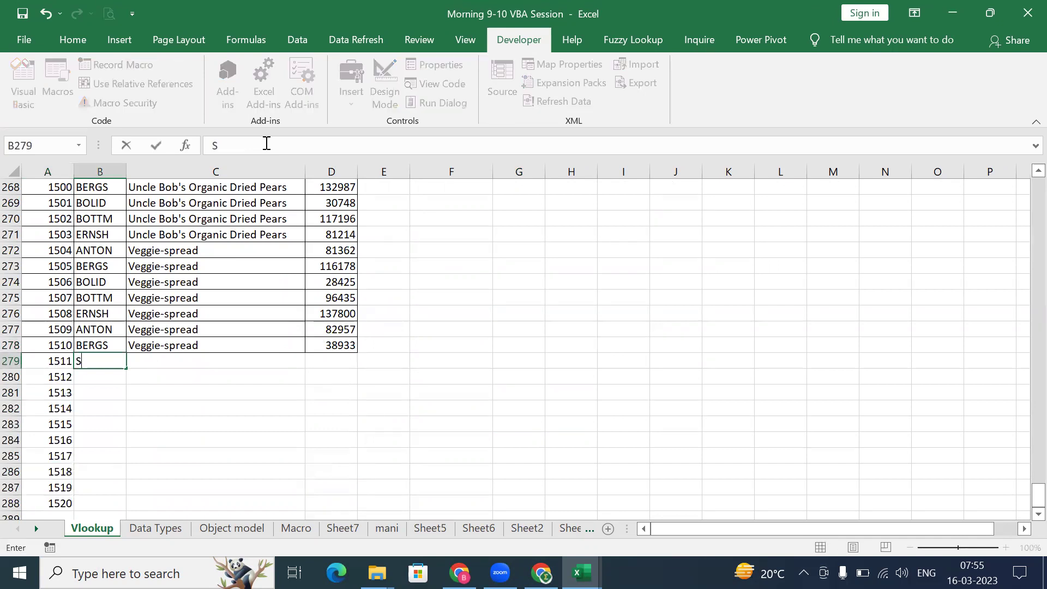
key("BackSpace")
type("Ramesh")
key("Tab")
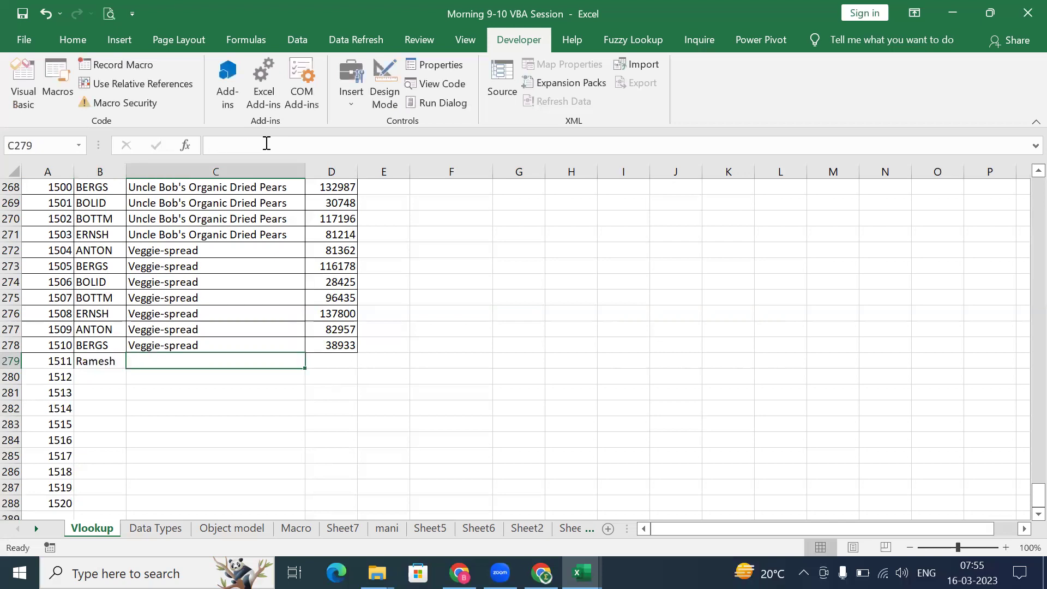
Step: Enter Veggie-spread as the product in C279 and 34562 as the total in D279
type("Veggie-spread")
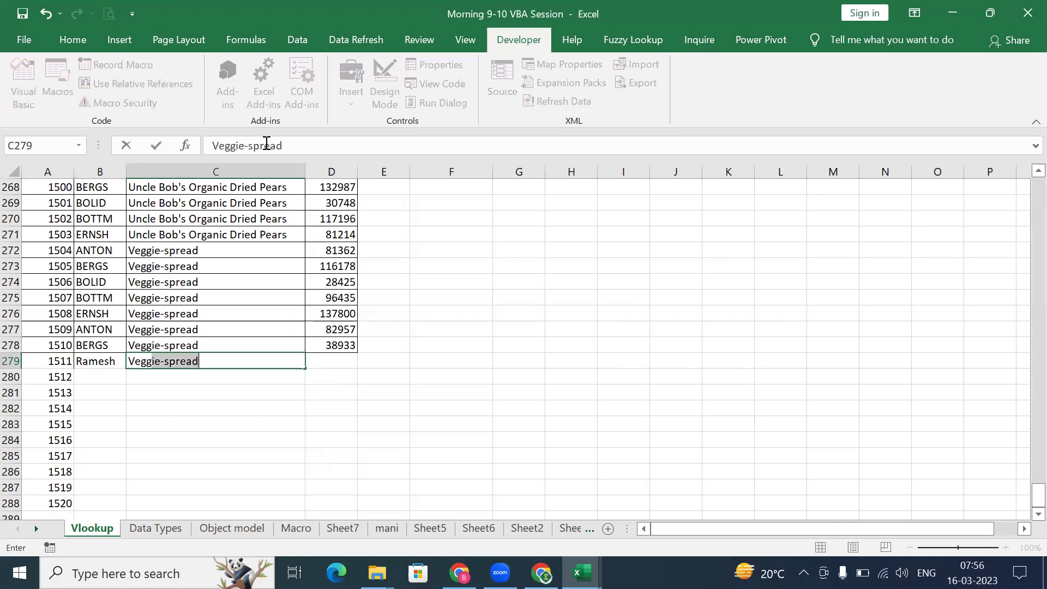
key("Return")
key("Up")
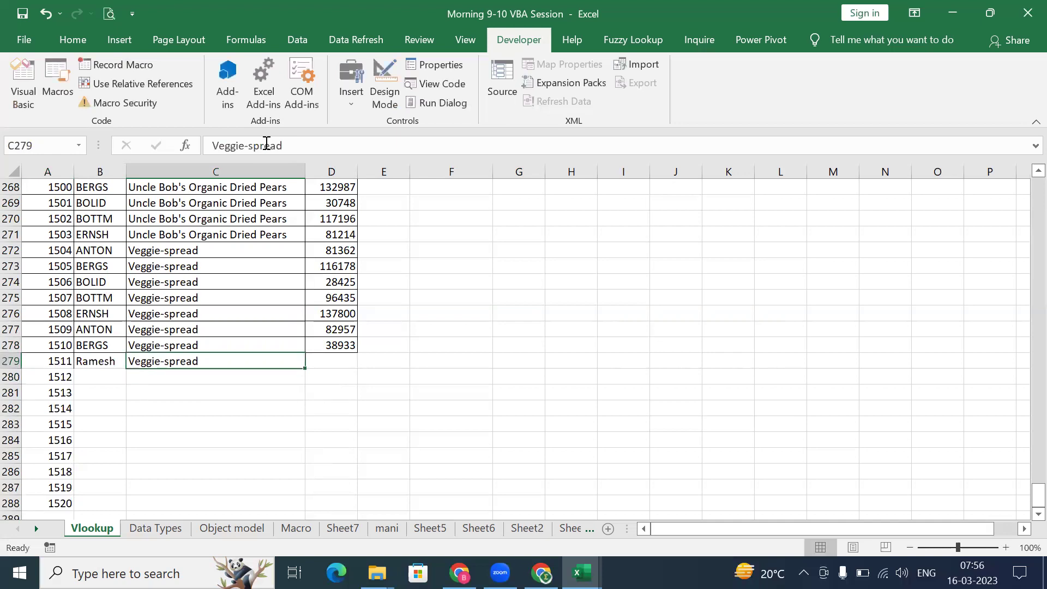
left_click(345, 365)
type("34")
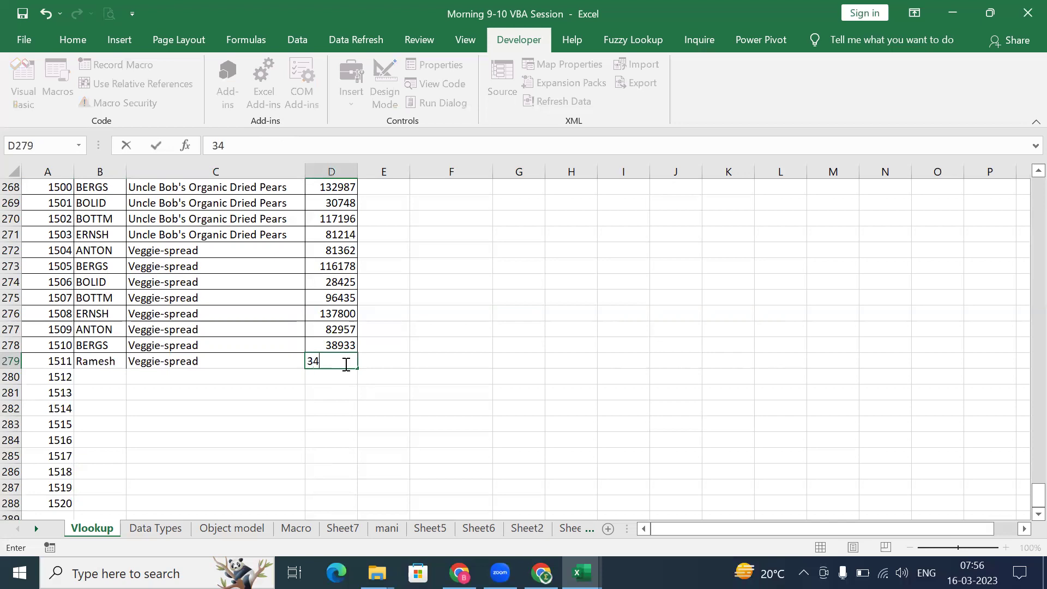
type("562")
key("Return")
Step: Fill the customer, product and total values of row 279 down through row 288
key("Left")
key("Left")
key("Up")
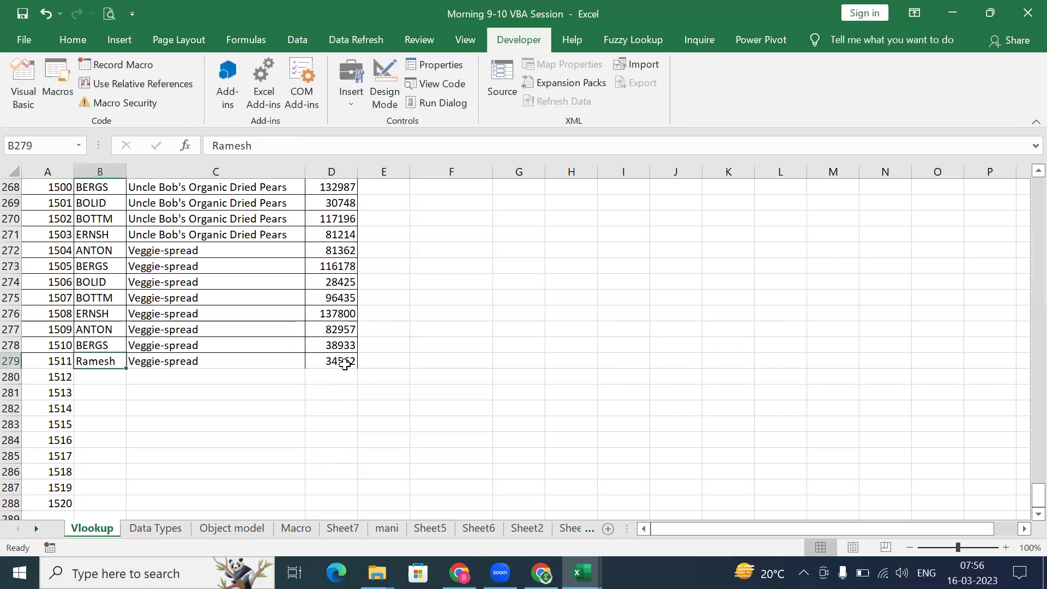
key("shift+Down")
key("shift+Down")
key("shift+Down")
key("shift+Down")
key("shift+Down")
key("shift+Down")
key("shift+Down")
key("shift+Down")
key("shift+Down")
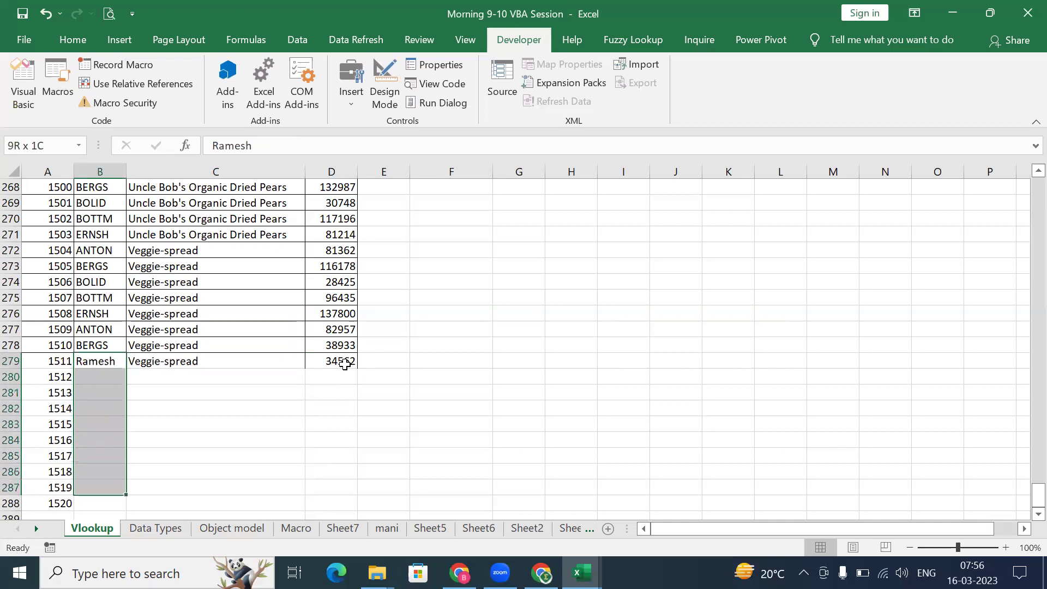
key("ctrl+d")
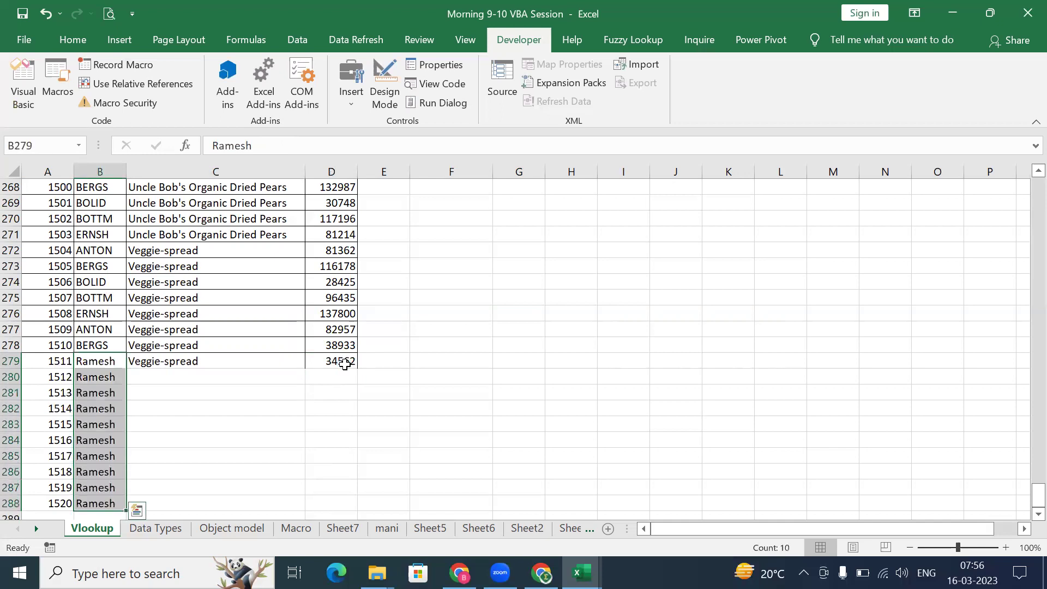
key("shift+Right")
key("shift+Right")
key("ctrl+d")
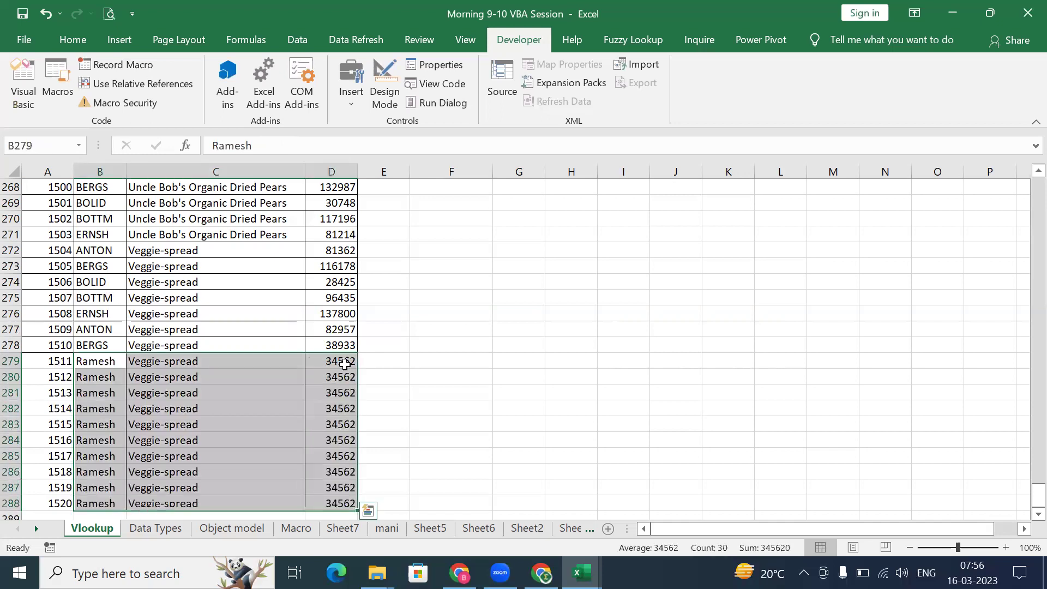
Step: Check the first and last rows of the extended Vlookup data, and bring the Visual Basic editor back to task15
key("ctrl+Down")
key("ctrl+Up")
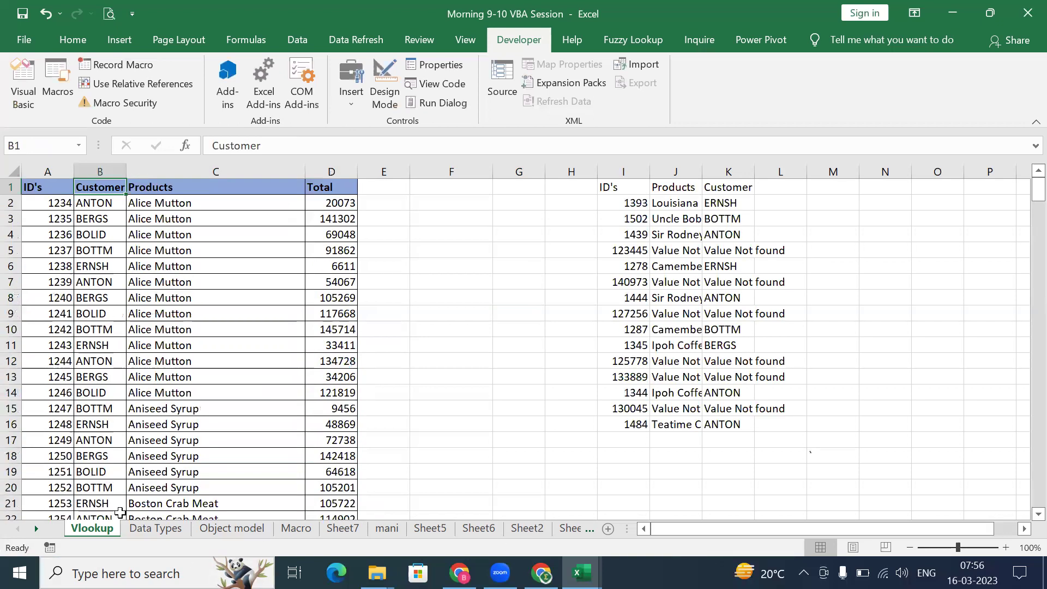
left_click(200, 369)
key("ctrl+Down")
key("Left")
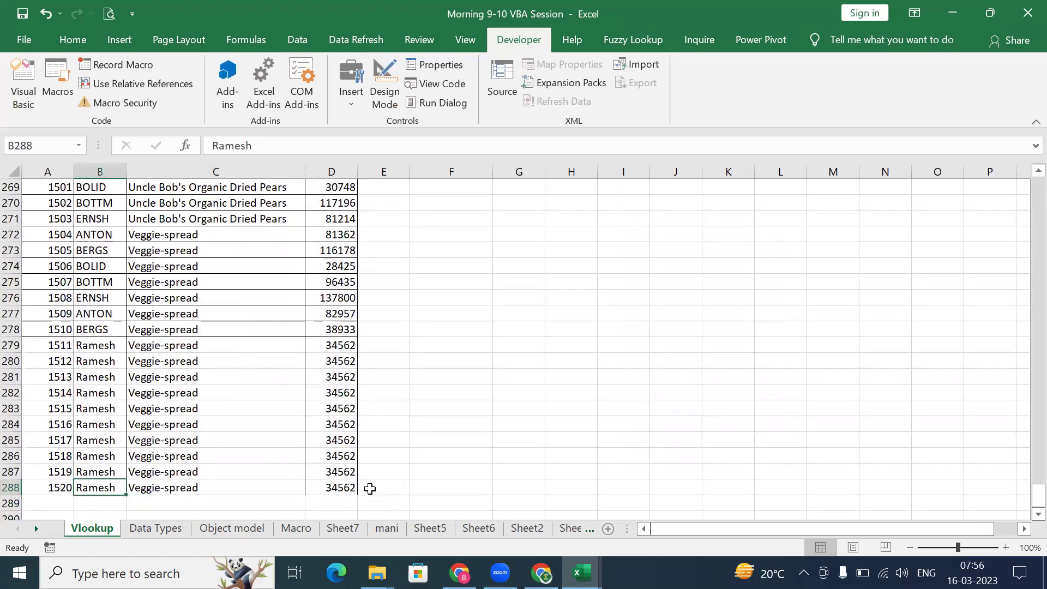
mouse_move(581, 572)
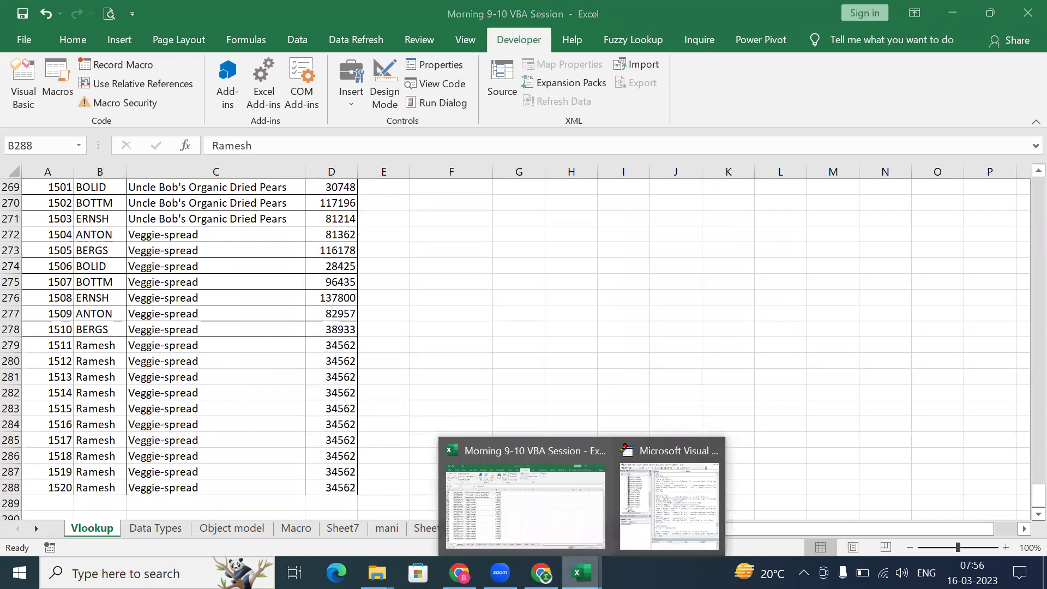
left_click(650, 512)
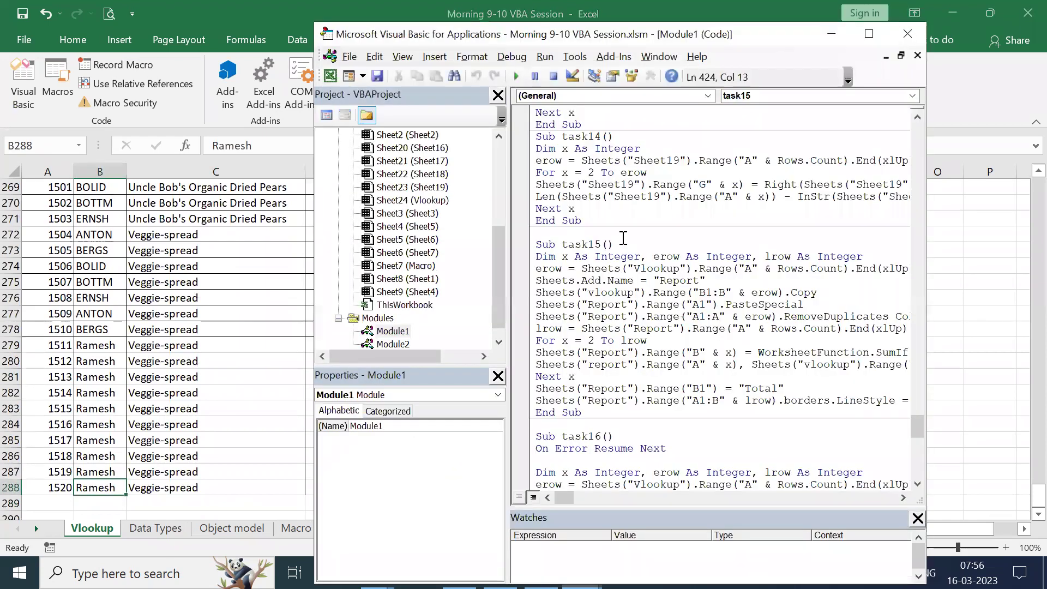
Step: Run the task15 macro and check the new customer's row and total on the generated Report sheet
left_click(621, 255)
key("F5")
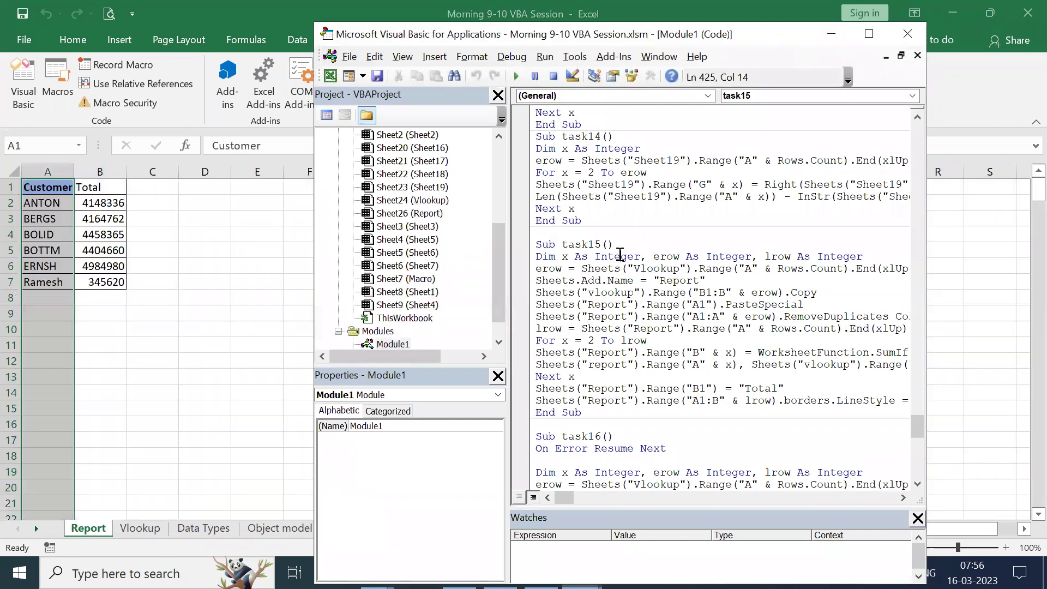
left_click(37, 287)
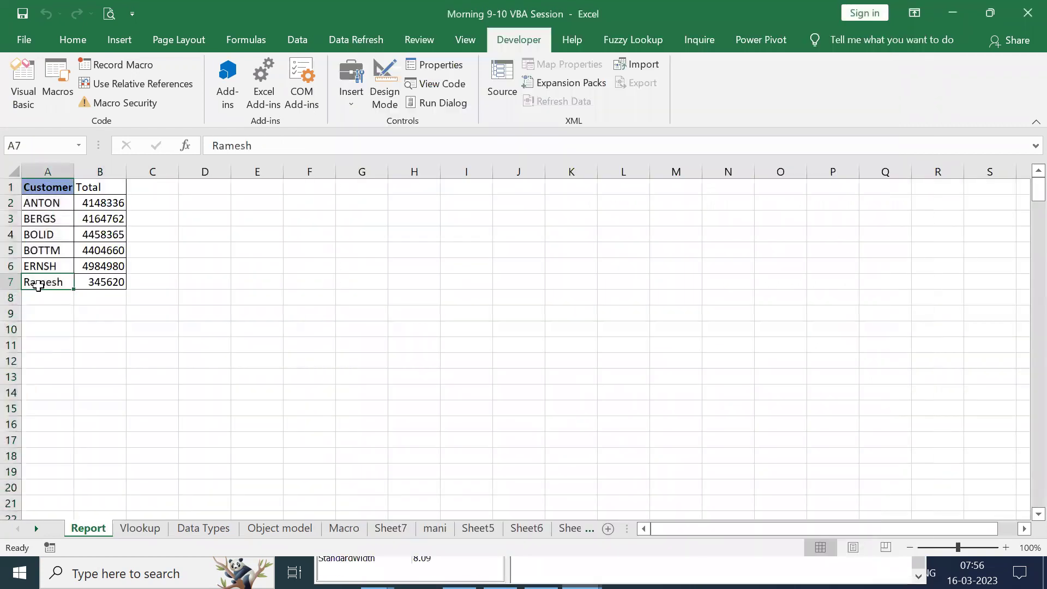
left_click(88, 287)
left_click_drag(46, 187, 115, 289)
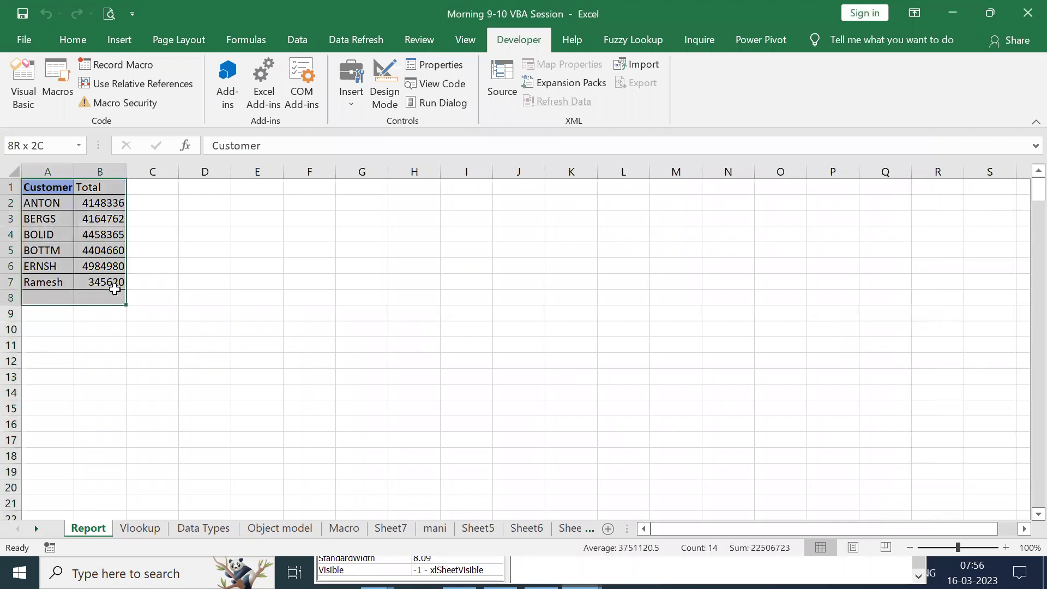
left_click(195, 282)
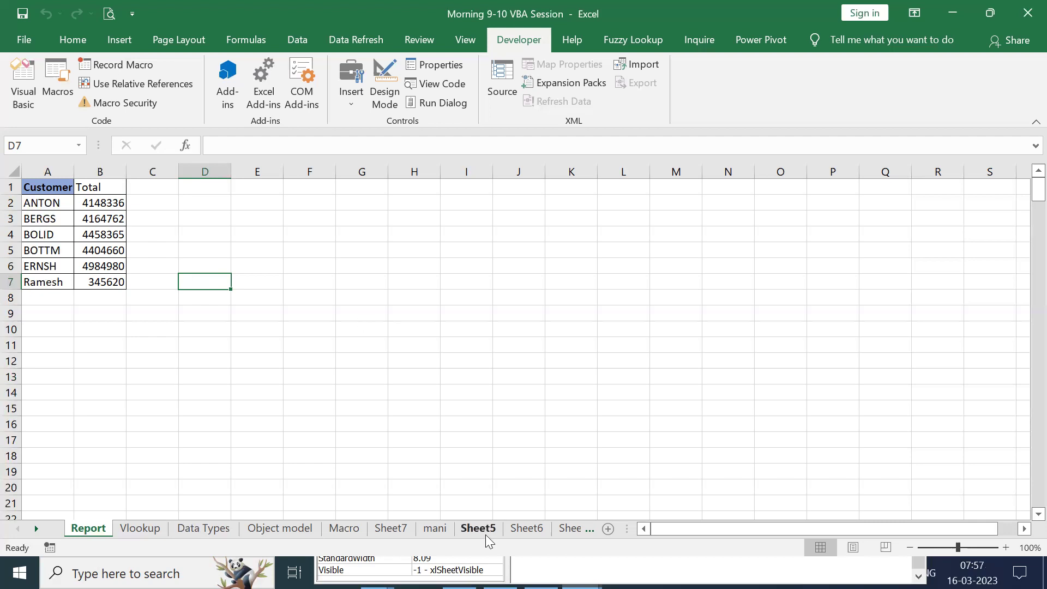
Step: Review the task15 code alongside the Report sheet's customer totals, and go on to the task16 procedure
key("alt+F11")
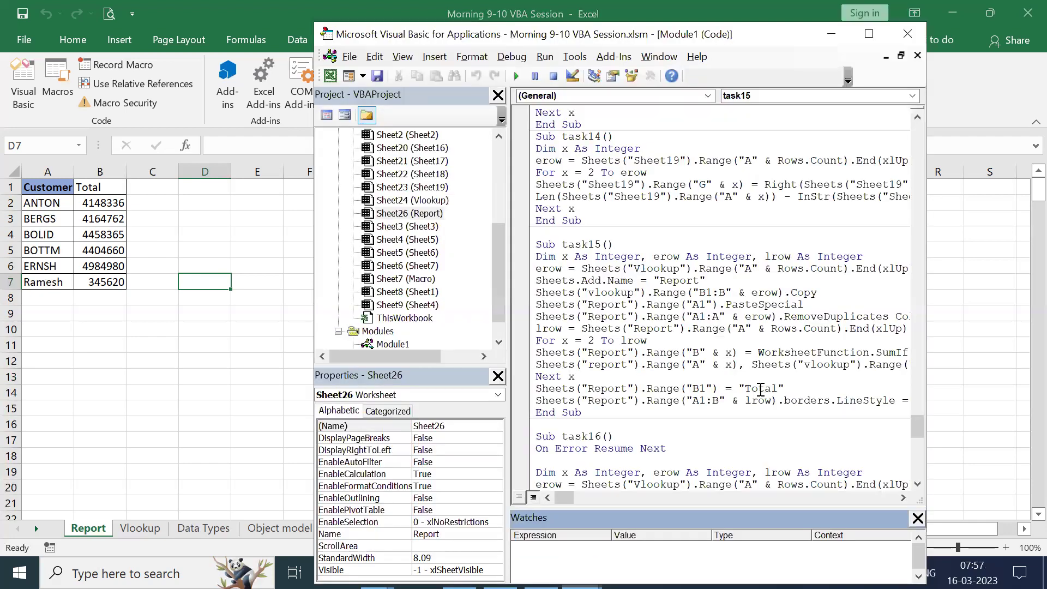
left_click_drag(566, 503, 570, 503)
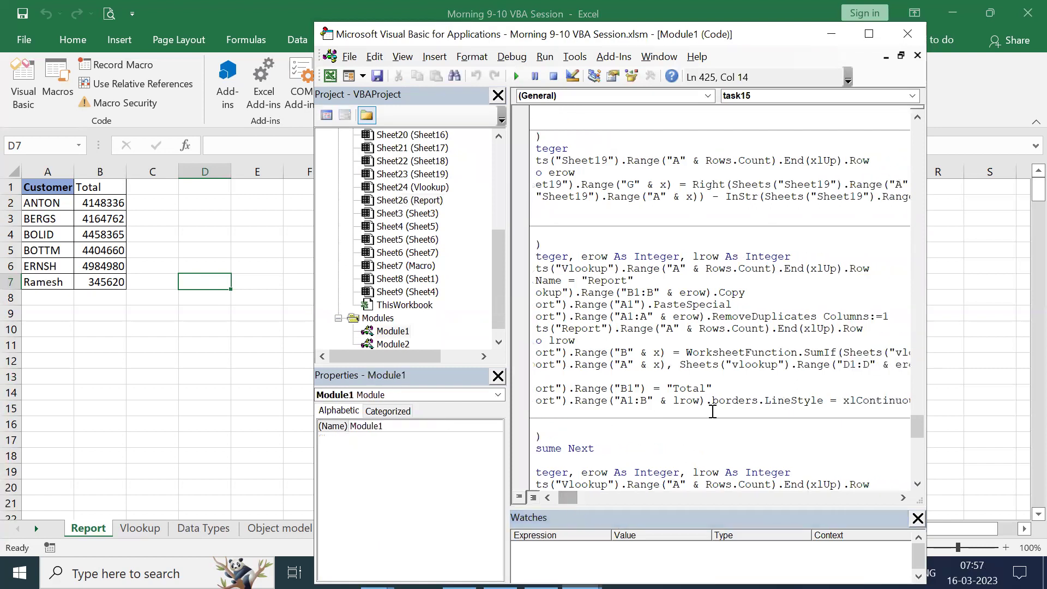
mouse_move(568, 499)
left_mouse_down()
mouse_move(583, 501)
mouse_move(549, 499)
left_mouse_up()
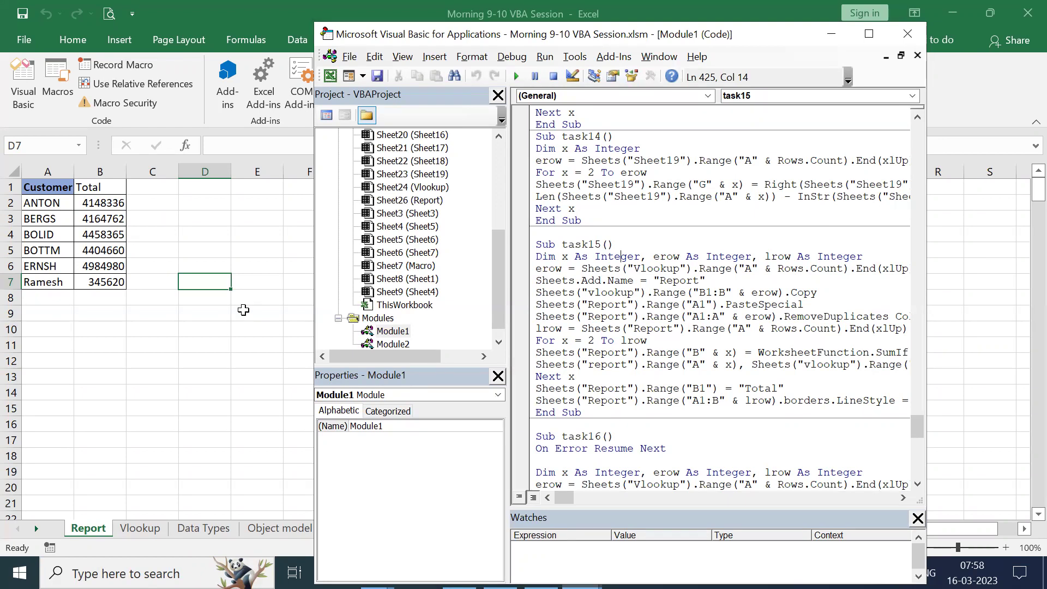
left_click(223, 339)
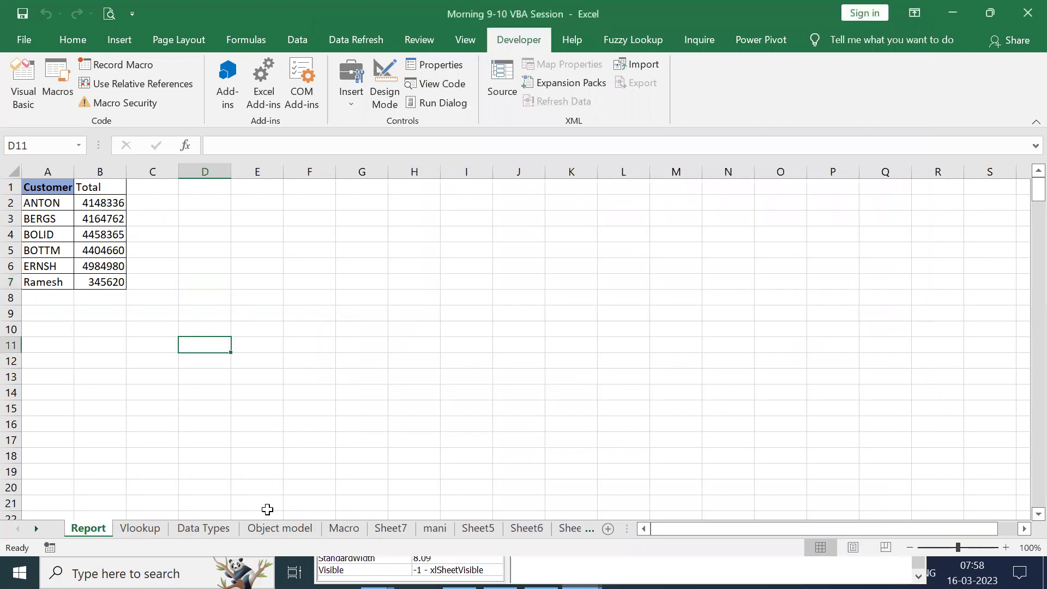
key("alt+F11")
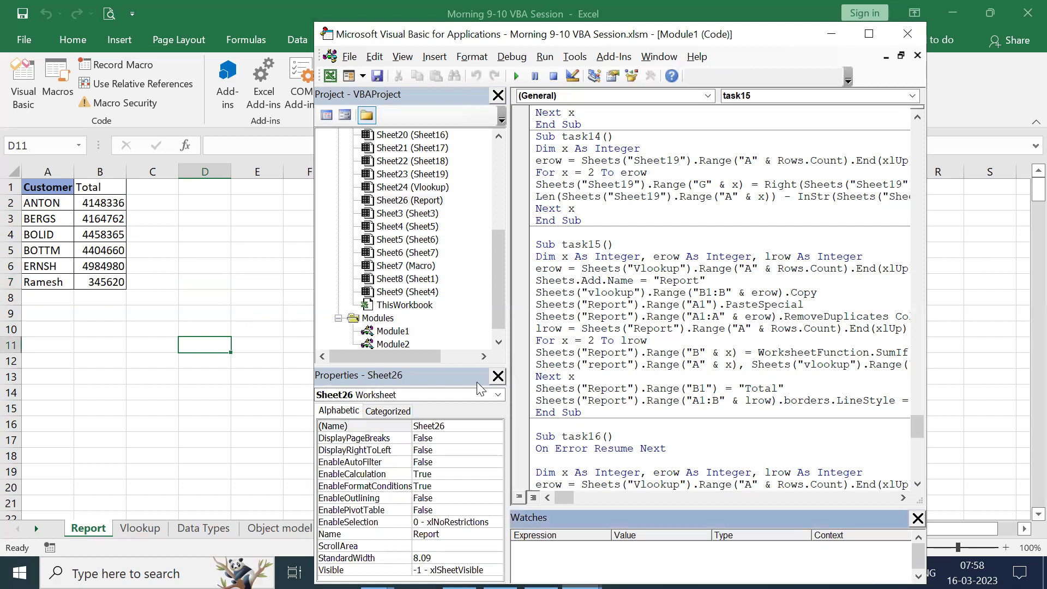
left_click(659, 338)
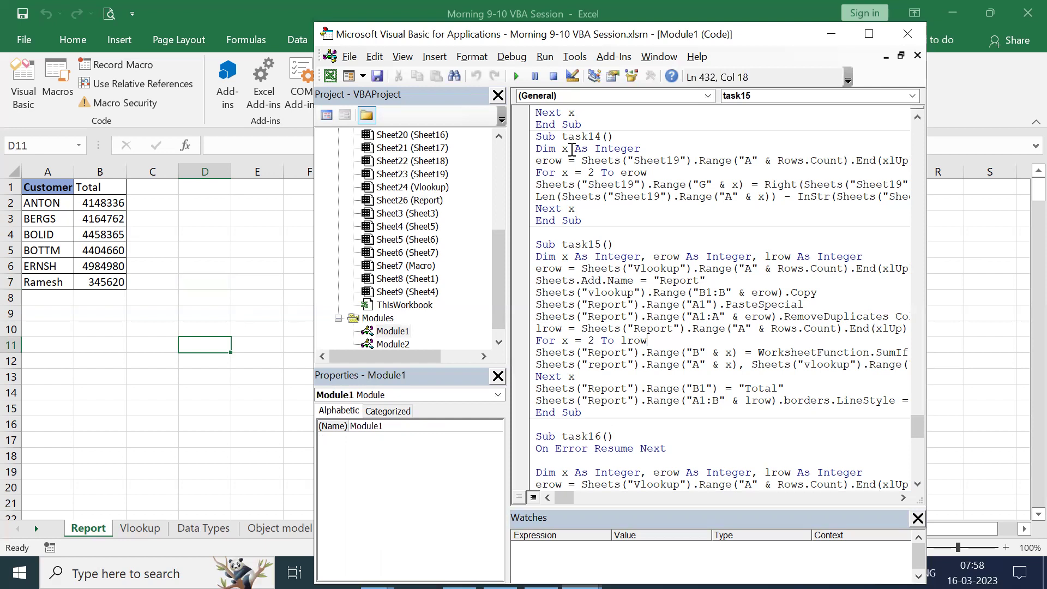
left_click(424, 9)
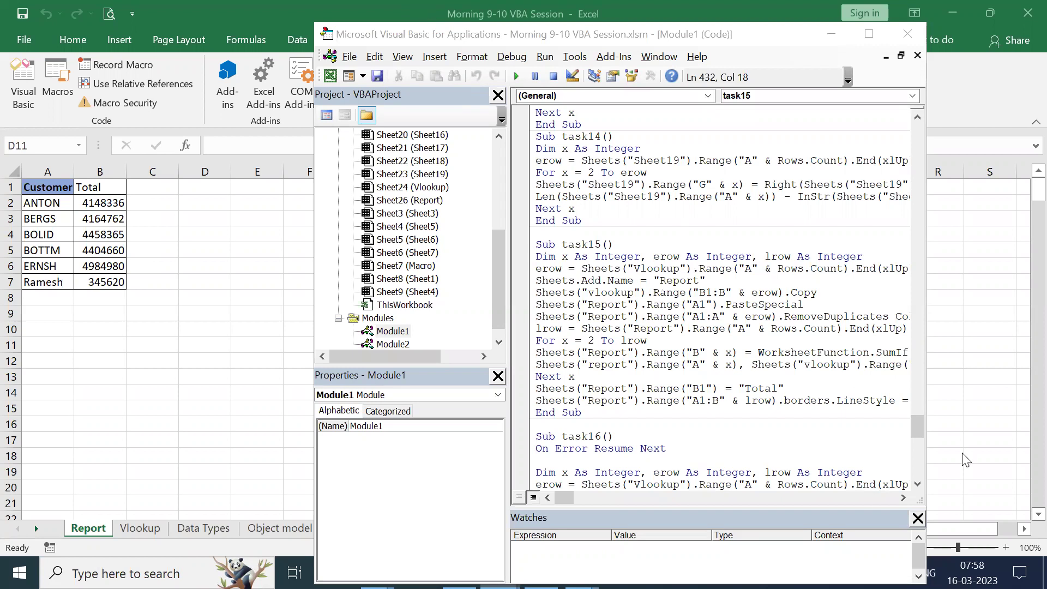
left_click_drag(915, 428, 917, 434)
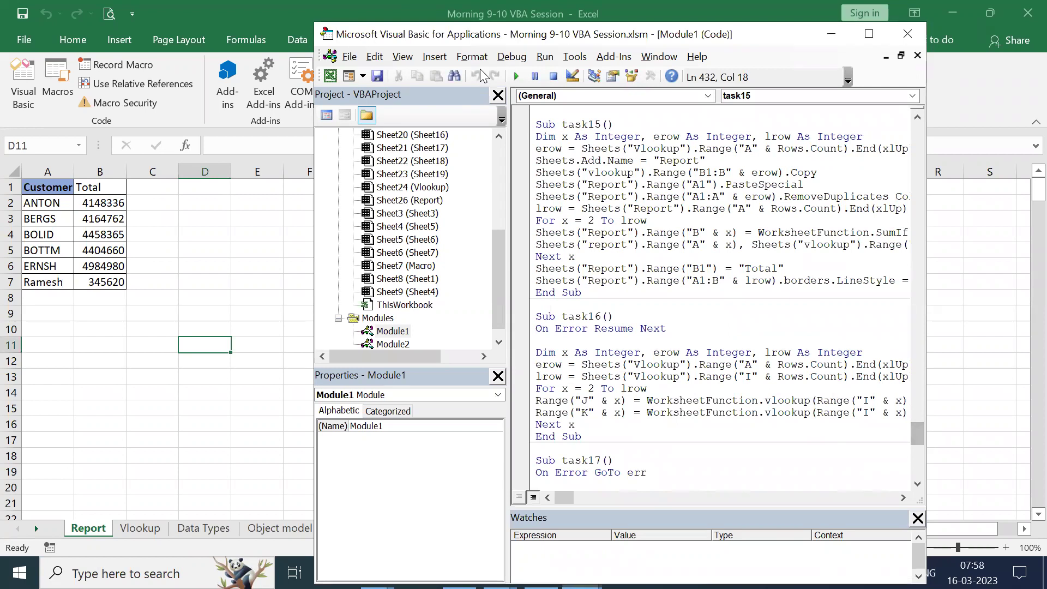
key("F5")
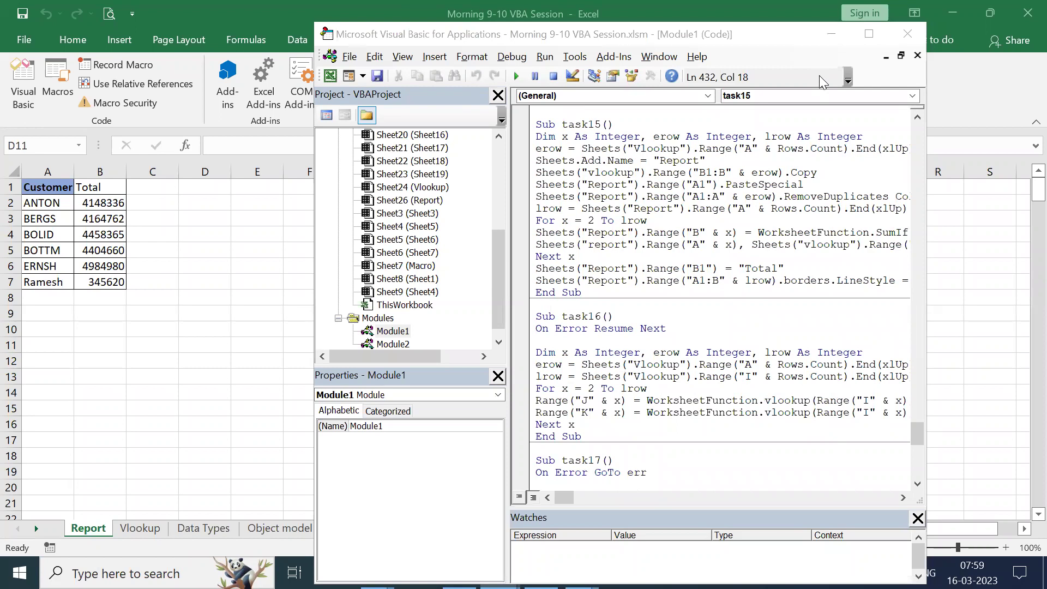
Step: Clear the Products and Customer lookup results in J2:K16 on the Vlookup sheet
left_click(145, 358)
left_click(146, 531)
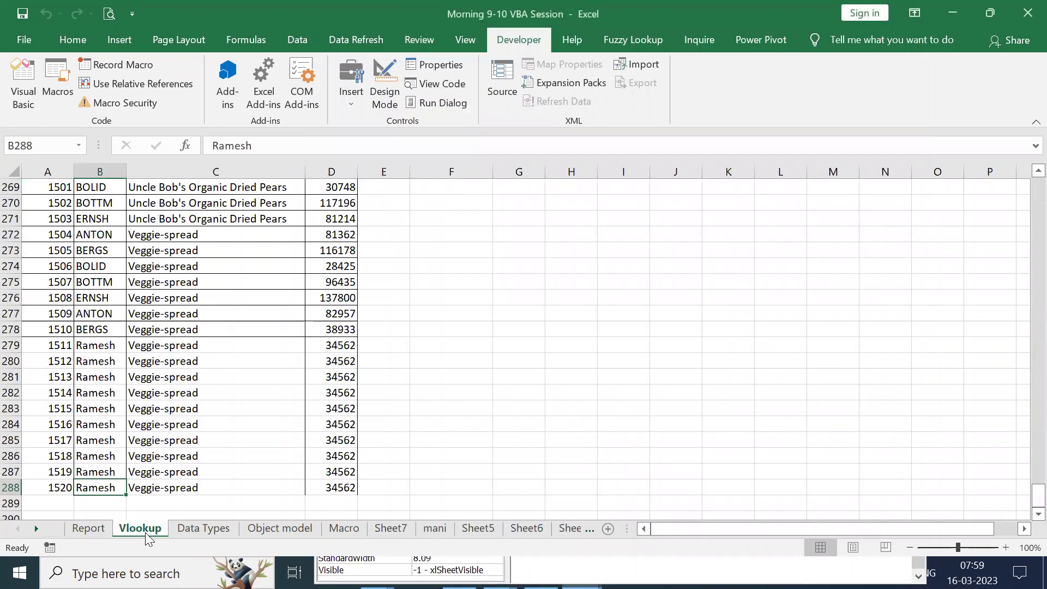
left_click(519, 377)
key("ctrl+Up")
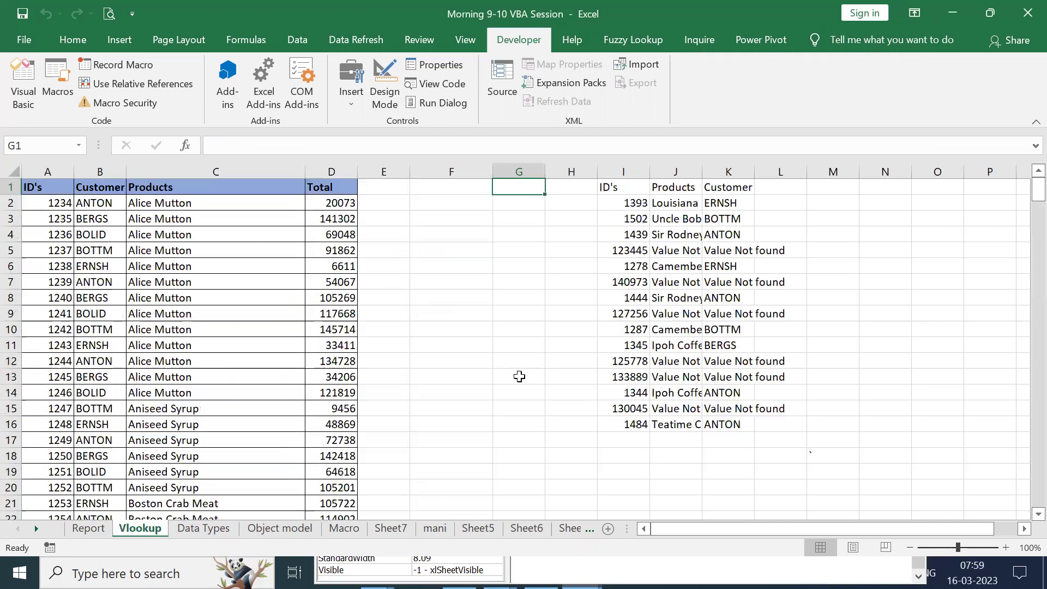
left_click(701, 205)
left_click_drag(704, 207, 723, 427)
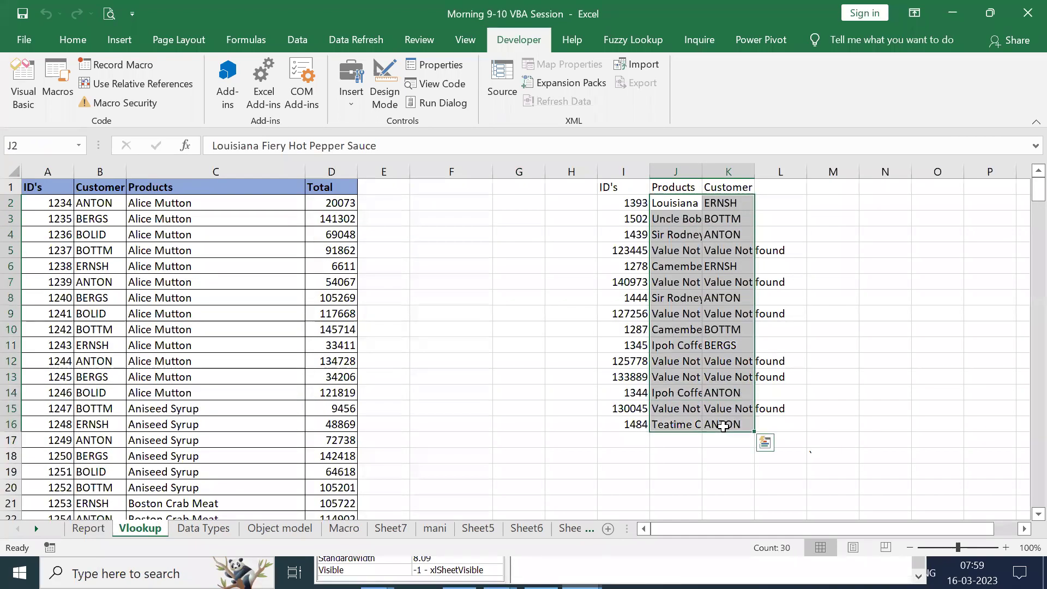
key("Delete")
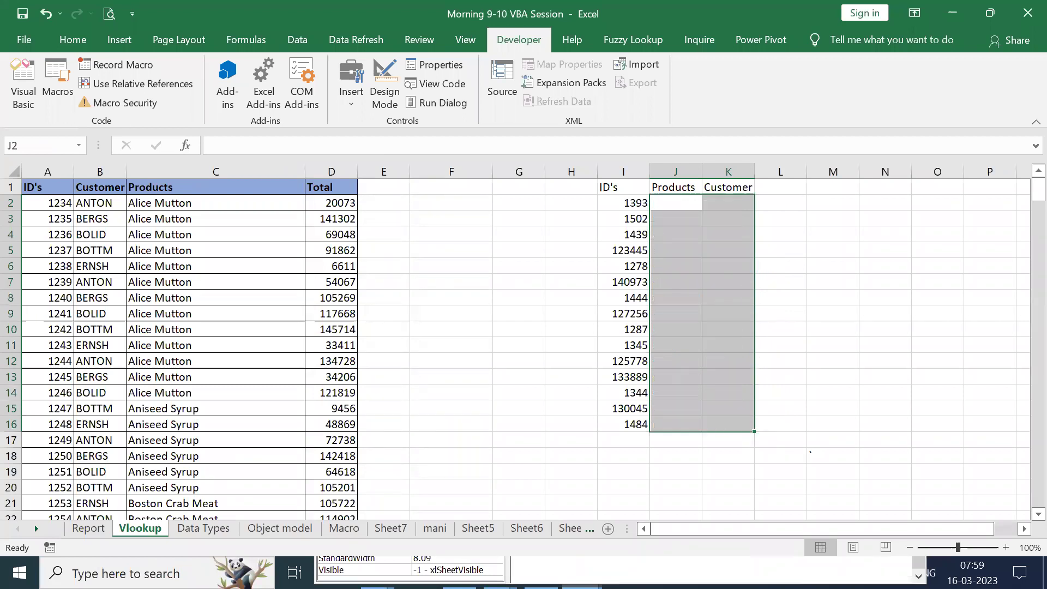
Step: Bring task17 into view in the Visual Basic editor and move its window aside to uncover the ID's lookup table
left_click(499, 396)
key("alt+F11")
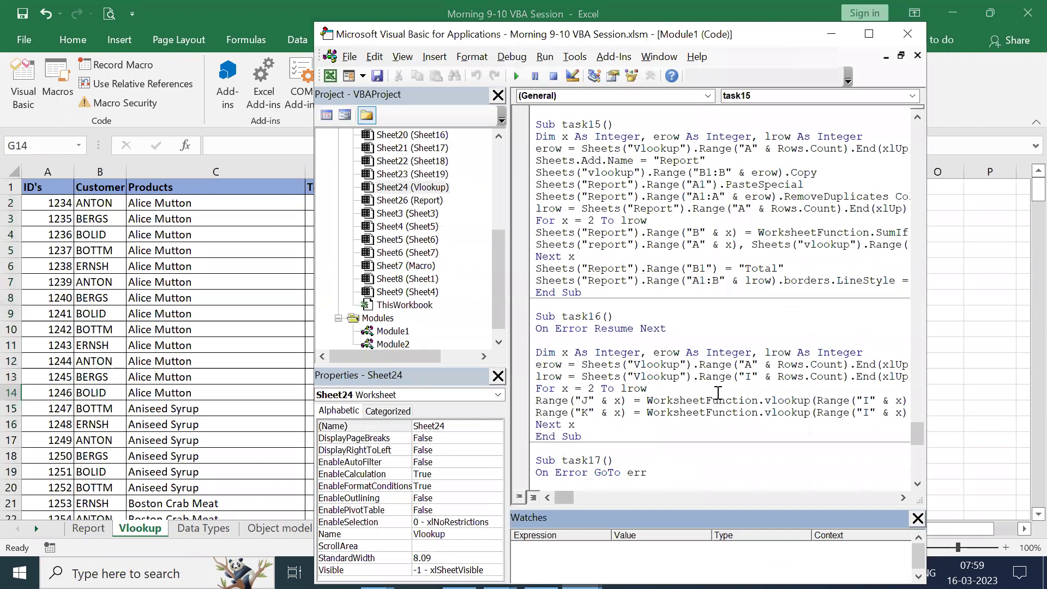
mouse_move(920, 440)
left_mouse_down()
mouse_move(911, 488)
mouse_move(908, 450)
left_mouse_up()
left_click_drag(796, 56, 787, 81)
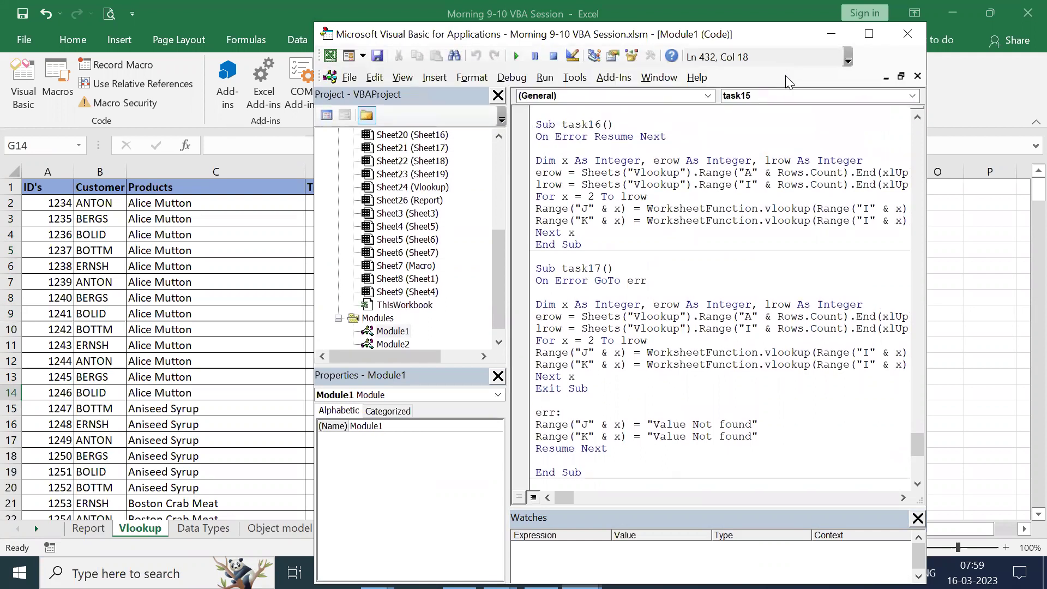
left_click(969, 68)
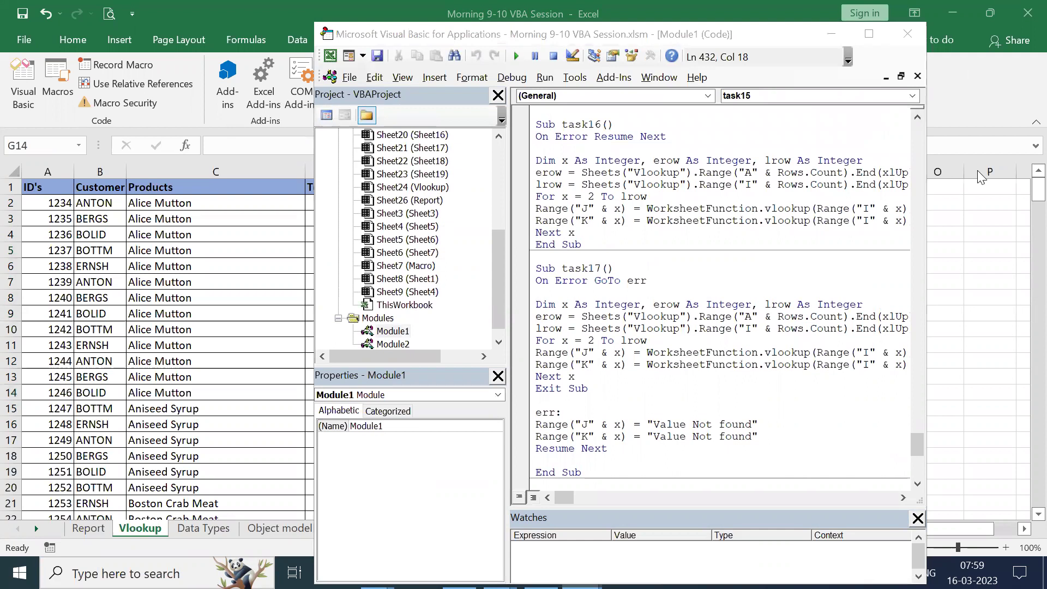
left_click(794, 39)
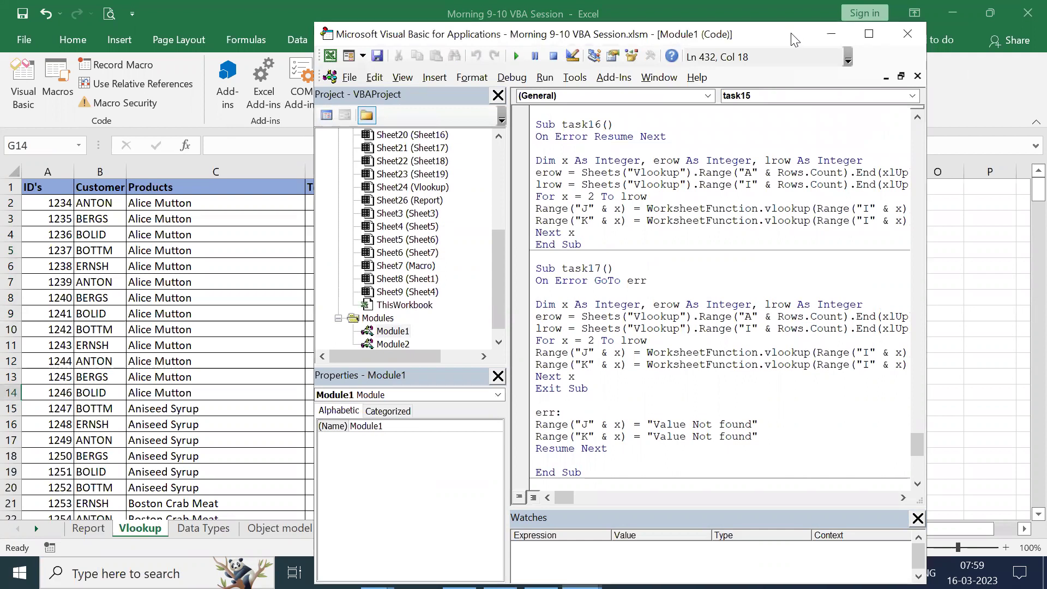
left_click_drag(794, 39, 399, 29)
Step: Run the task17 macro to fill the lookup results, dismissing the HP Hotkey Support message
left_click(227, 261)
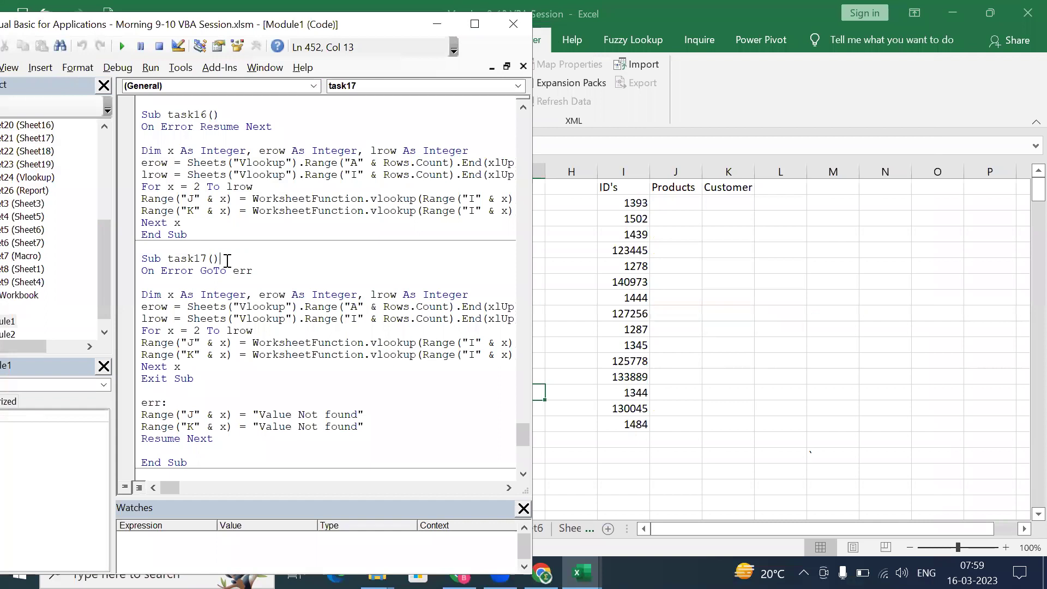
key("F5")
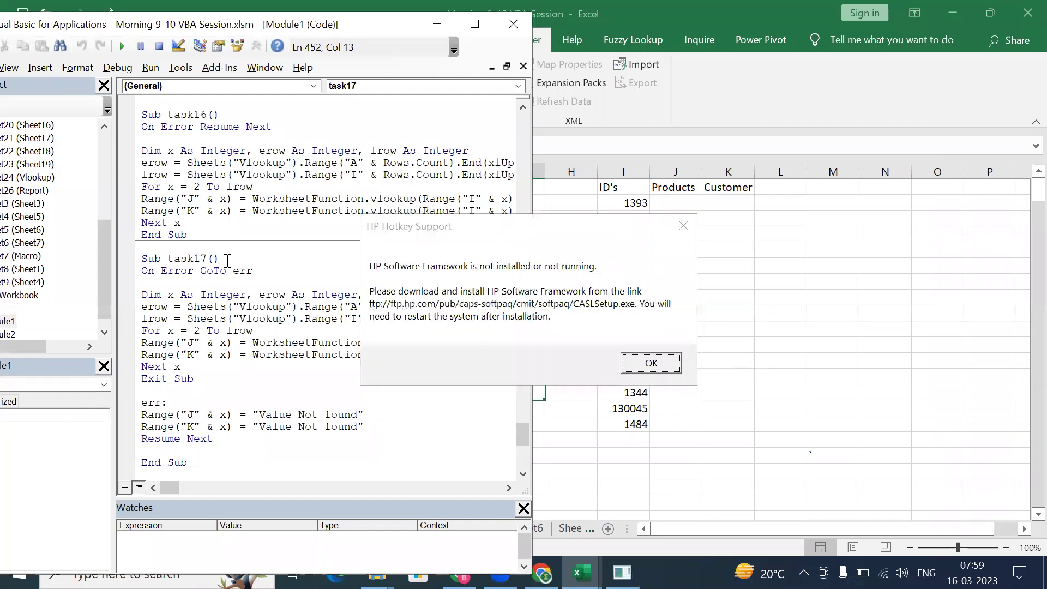
left_click(646, 362)
key("F5")
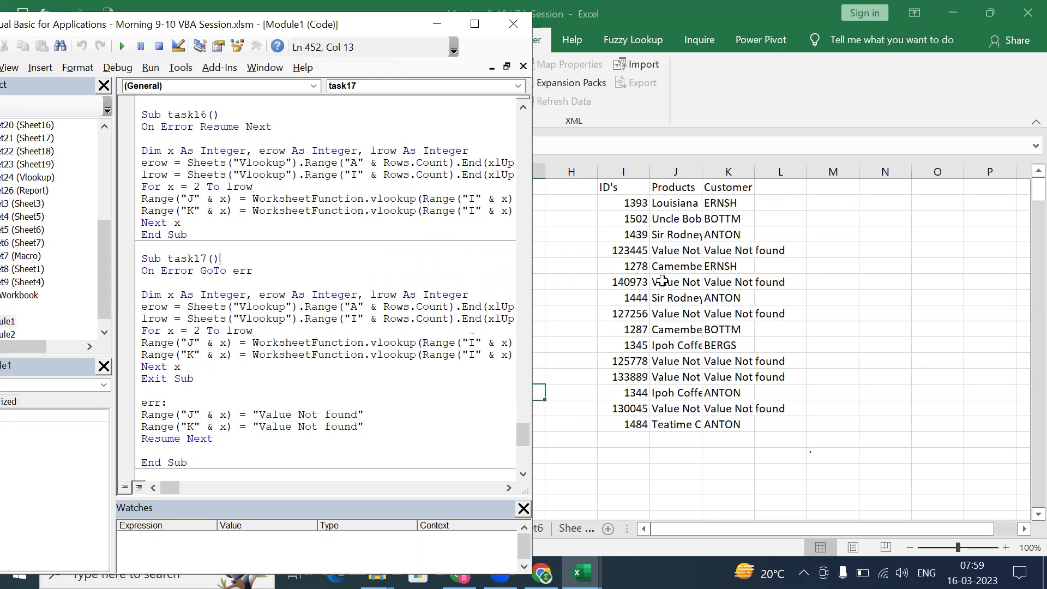
Step: Delete the last three lookup entries in I14:K16 and return to the Visual Basic editor
left_click(603, 393)
left_click_drag(603, 393, 732, 424)
key("Delete")
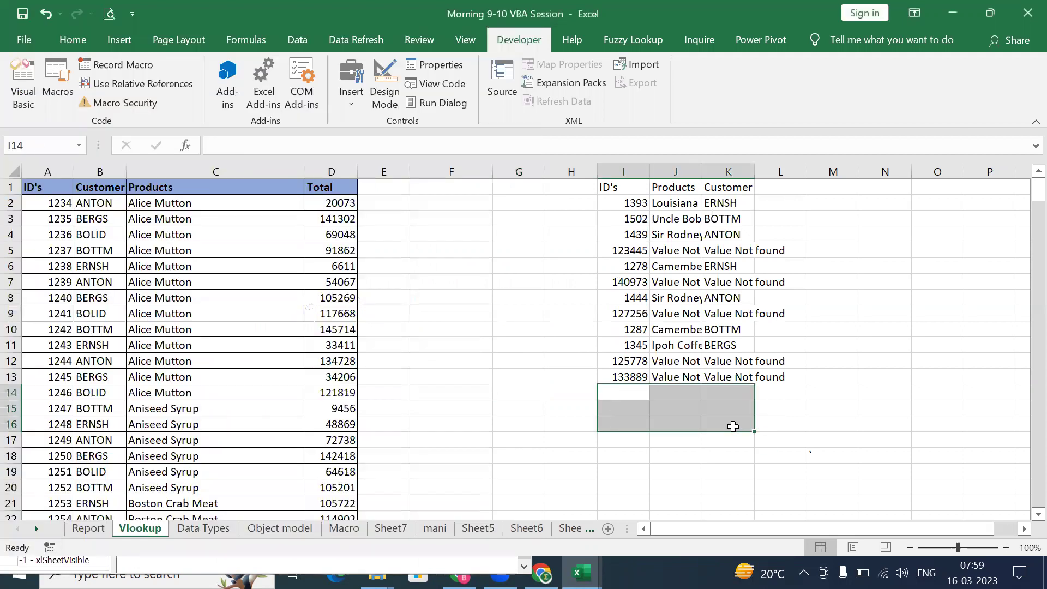
left_click(573, 412)
left_click(581, 573)
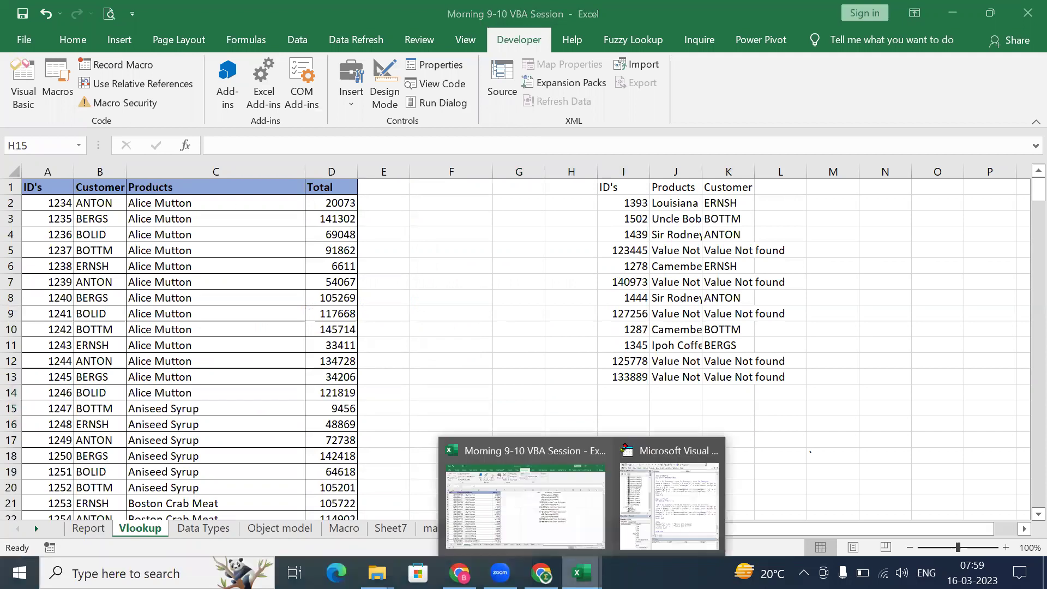
left_click(662, 509)
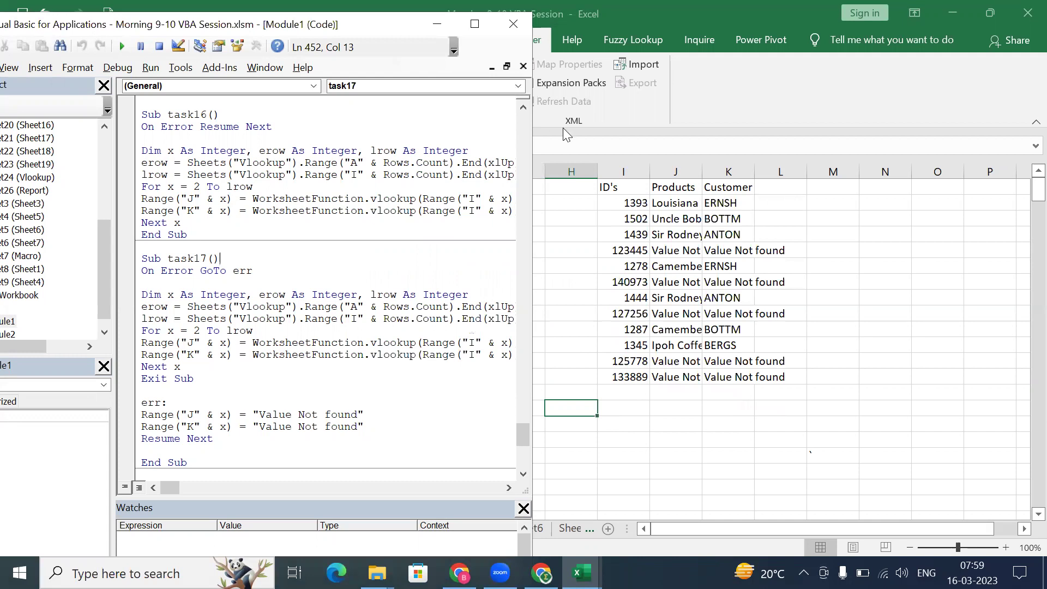
Step: Clear the remaining Products and Customer results in J2:K13
left_click_drag(689, 205, 731, 375)
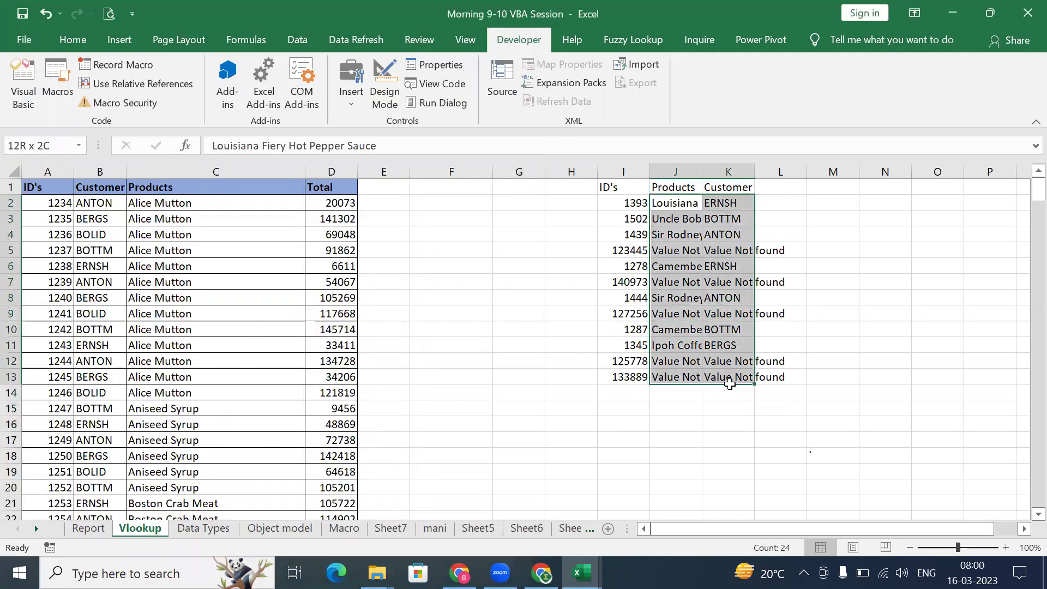
key("Delete")
left_click(489, 347)
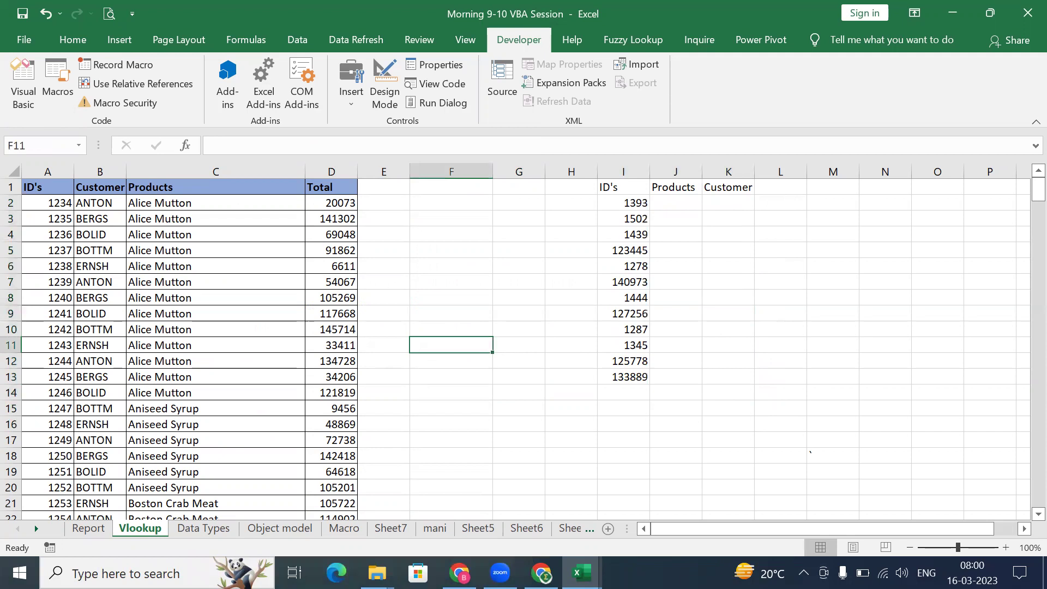
Step: Return to the Visual Basic editor and run task17 again on the shortened ID list
left_click(581, 573)
left_click(567, 532)
left_click(581, 572)
left_click(671, 525)
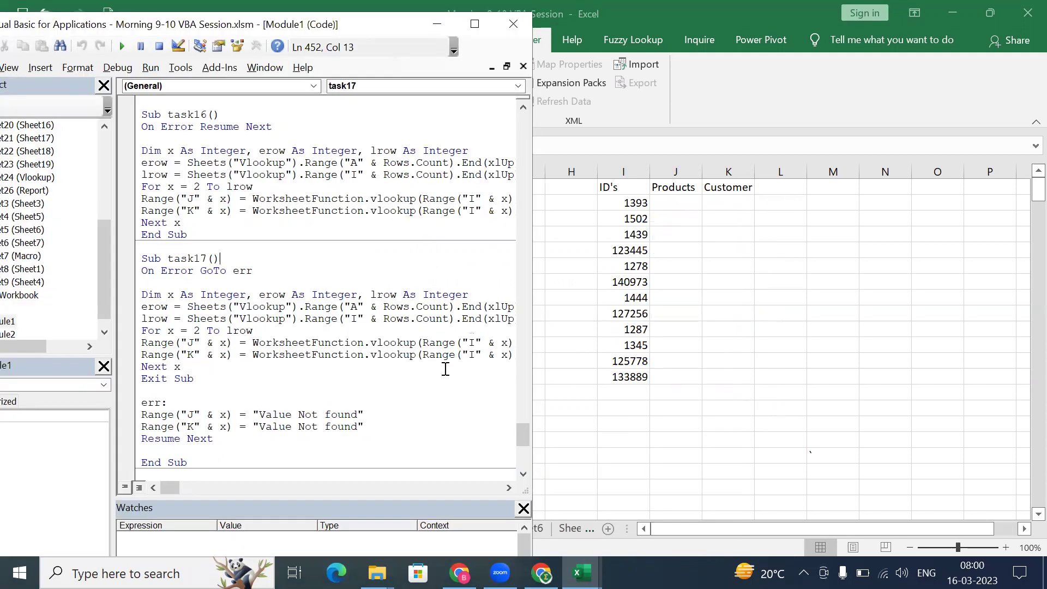
key("F5")
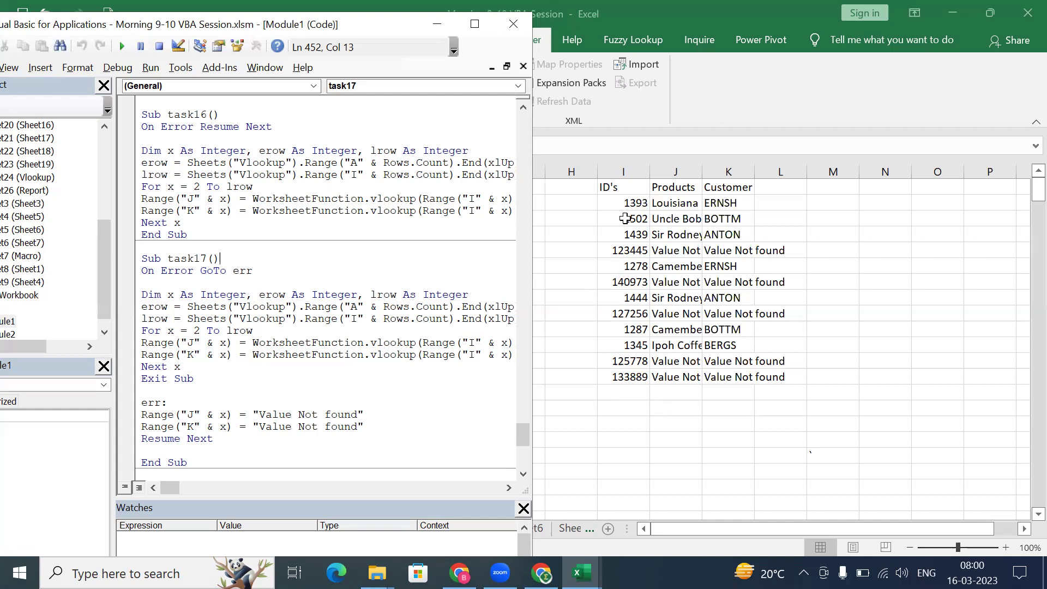
Step: Enter =RANDBETWEEN(1234,1510) in cell I14 below the ID list
left_click(636, 395)
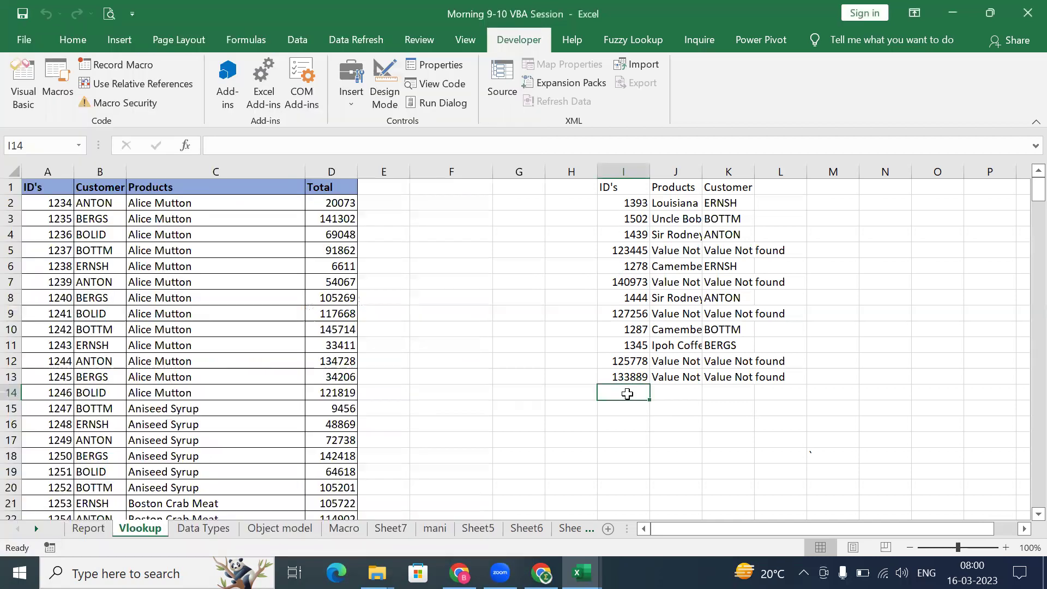
type("=ra")
key("Down")
key("Down")
key("Down")
key("Down")
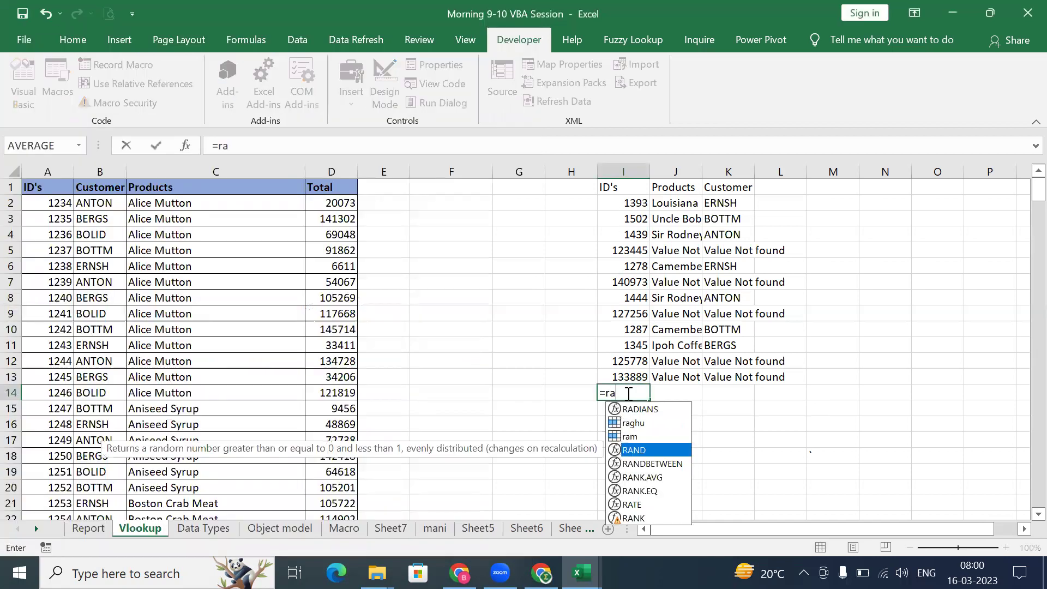
key("Tab")
type("123")
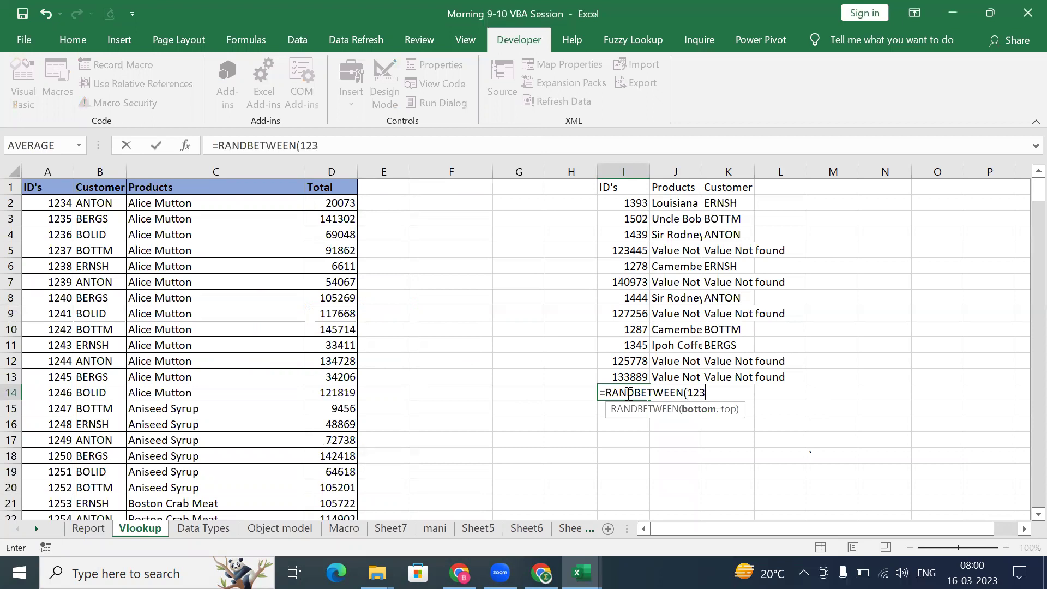
type("4,1510")
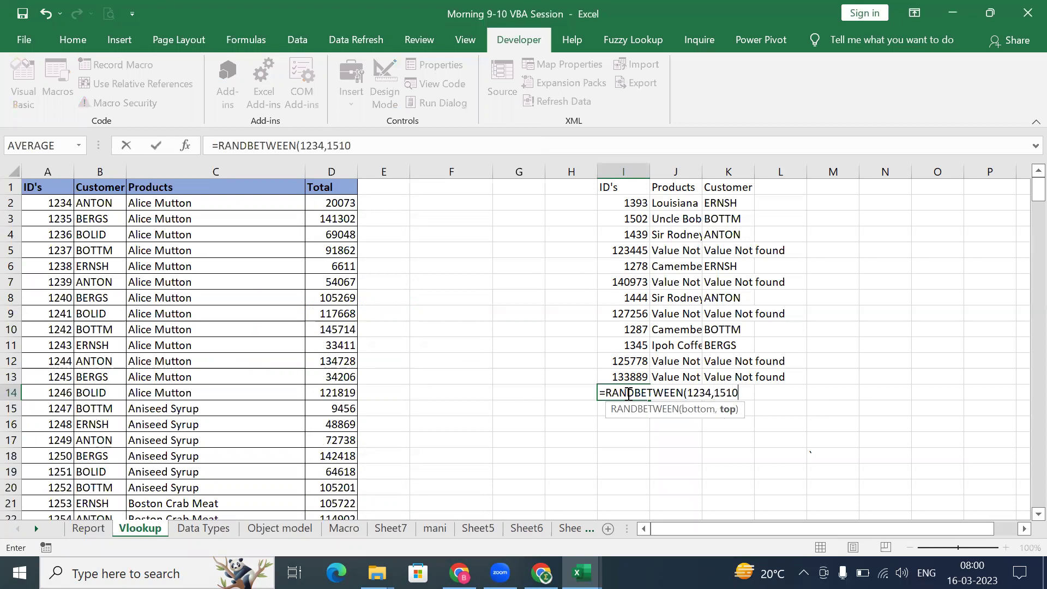
type(")")
key("Return")
Step: Fill the RANDBETWEEN formula from I14 down to I19
left_click(627, 393)
key("shift+Down")
key("shift+Down")
key("shift+Down")
key("shift+Down")
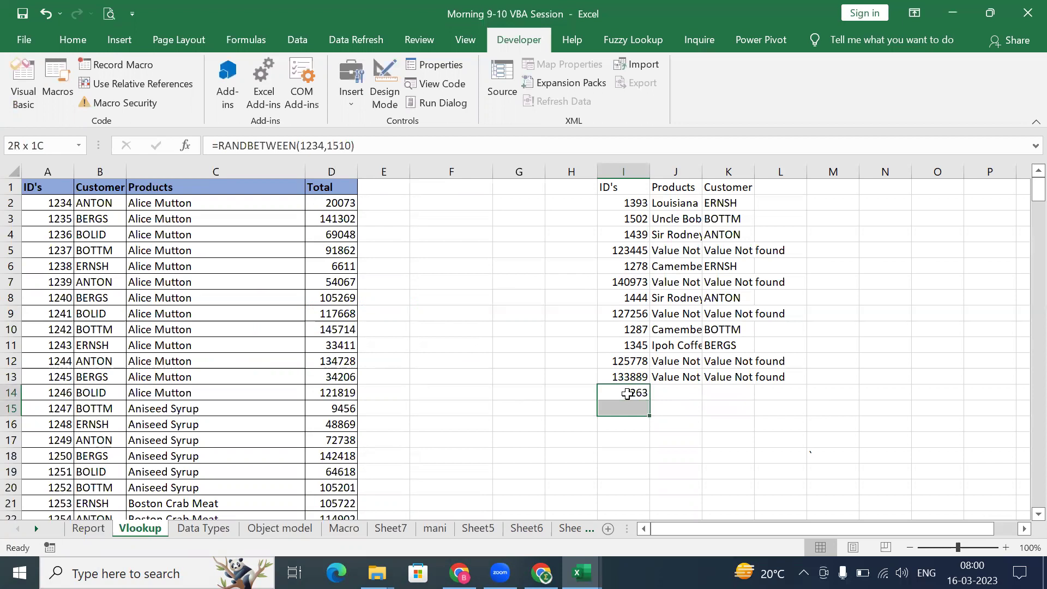
key("shift+Down")
key("ctrl+d")
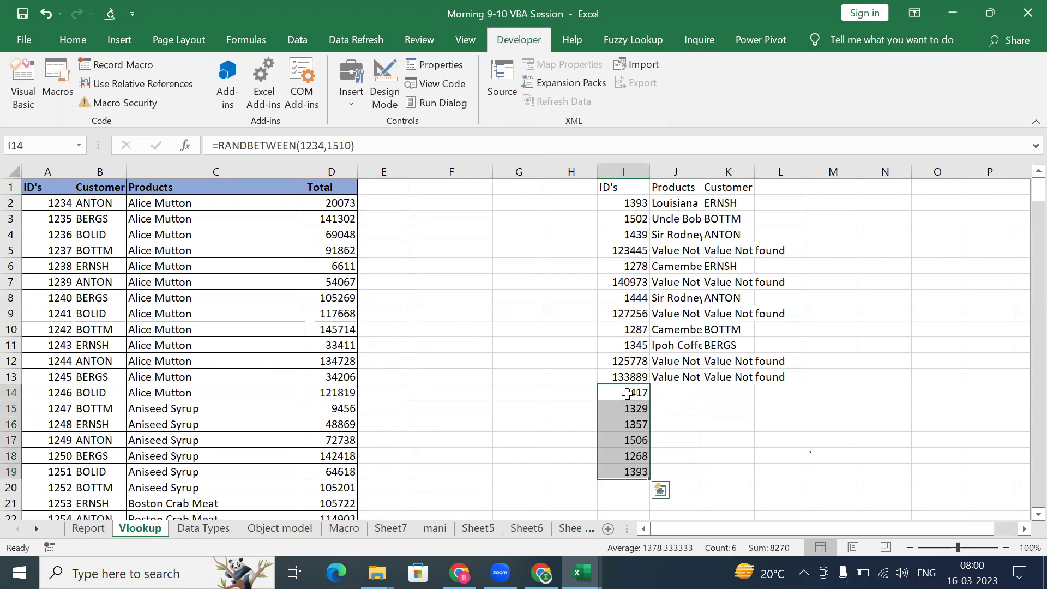
Step: Convert the random ID formulas in I14:I19 to fixed values in place
key("ctrl+c")
key("alt+h")
key("v")
key("v")
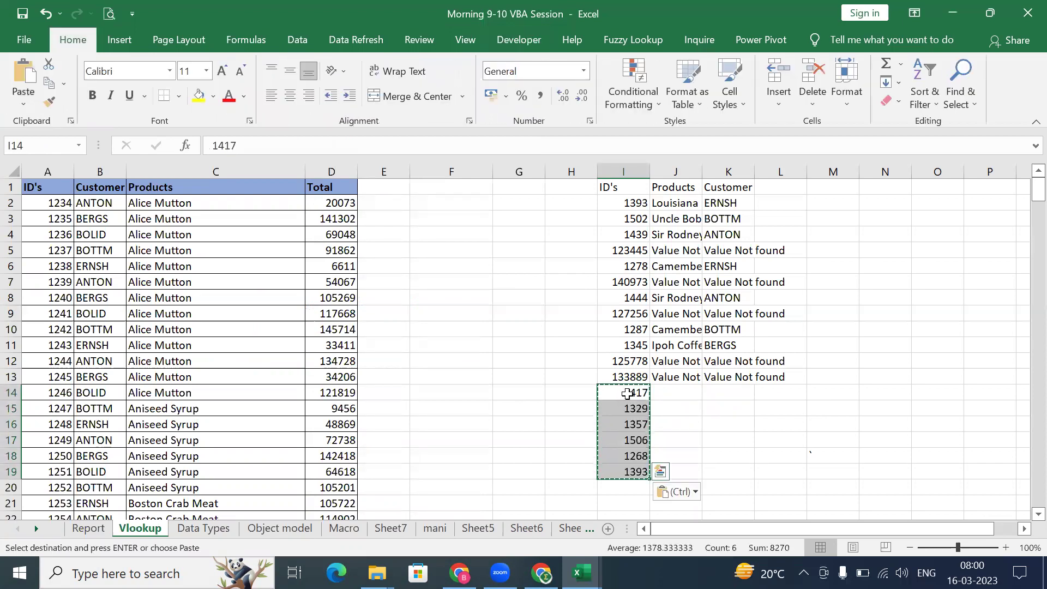
key("Escape")
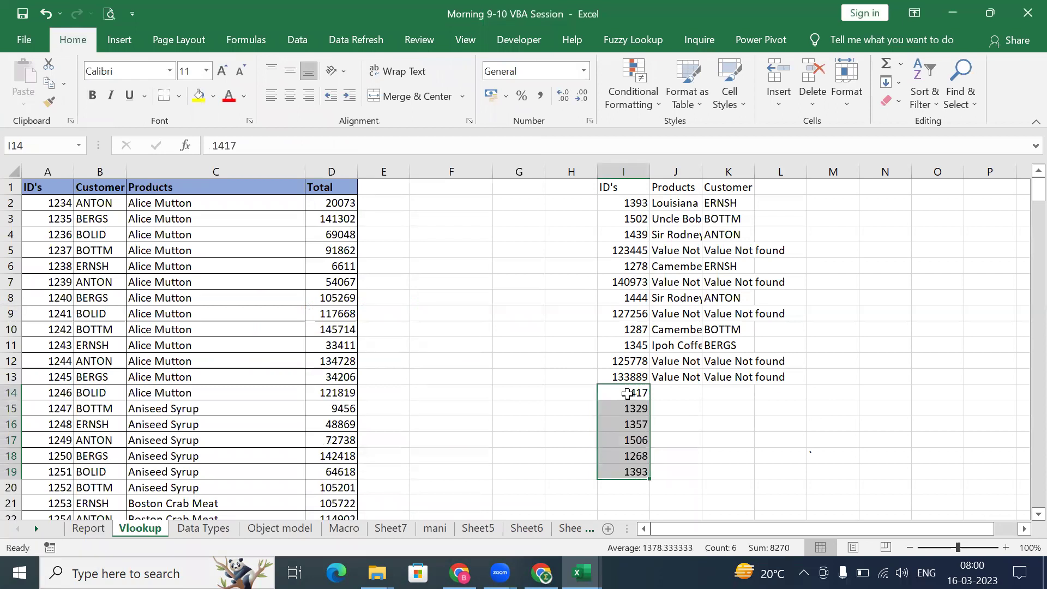
Step: Clear the old Products and Customer results in J2:K13
left_click(628, 184)
left_click_drag(671, 204, 735, 375)
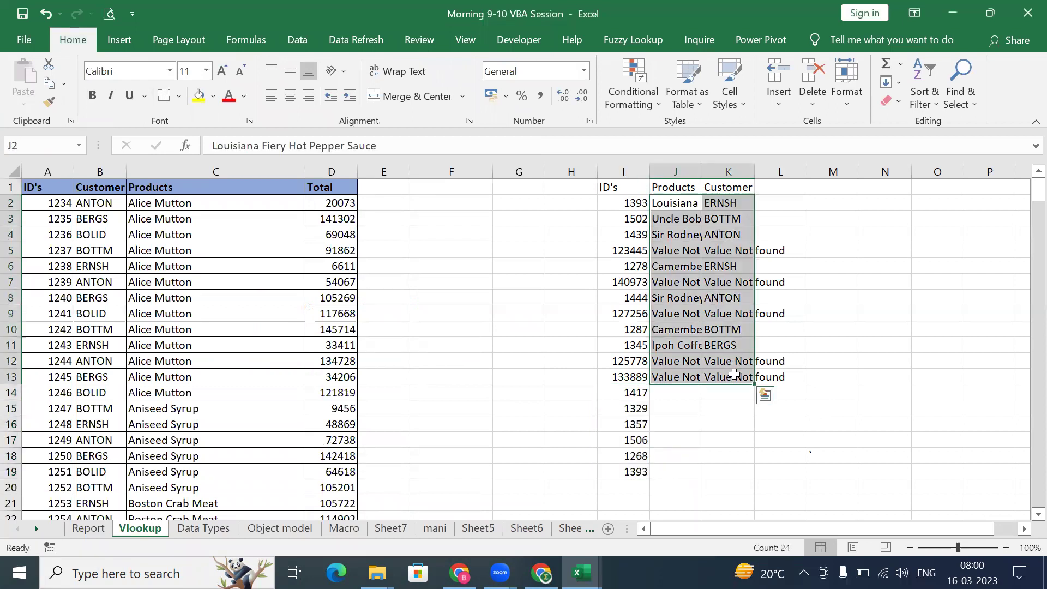
key("Delete")
left_click(631, 363)
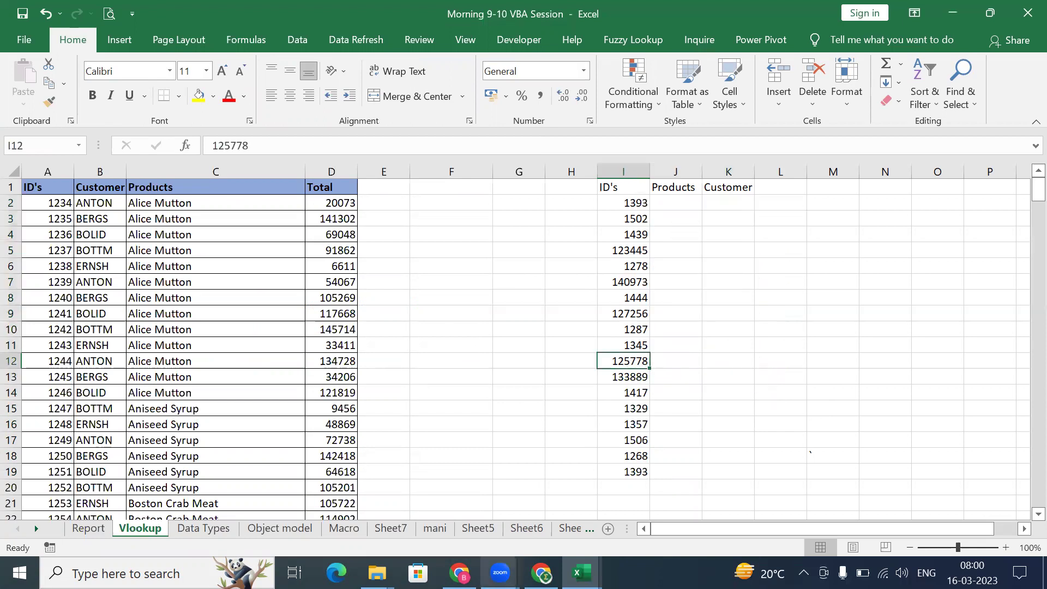
Step: Switch to the Visual Basic editor, run task17 on the extended ID list, and return to the Vlookup sheet
mouse_move(581, 573)
left_click(671, 515)
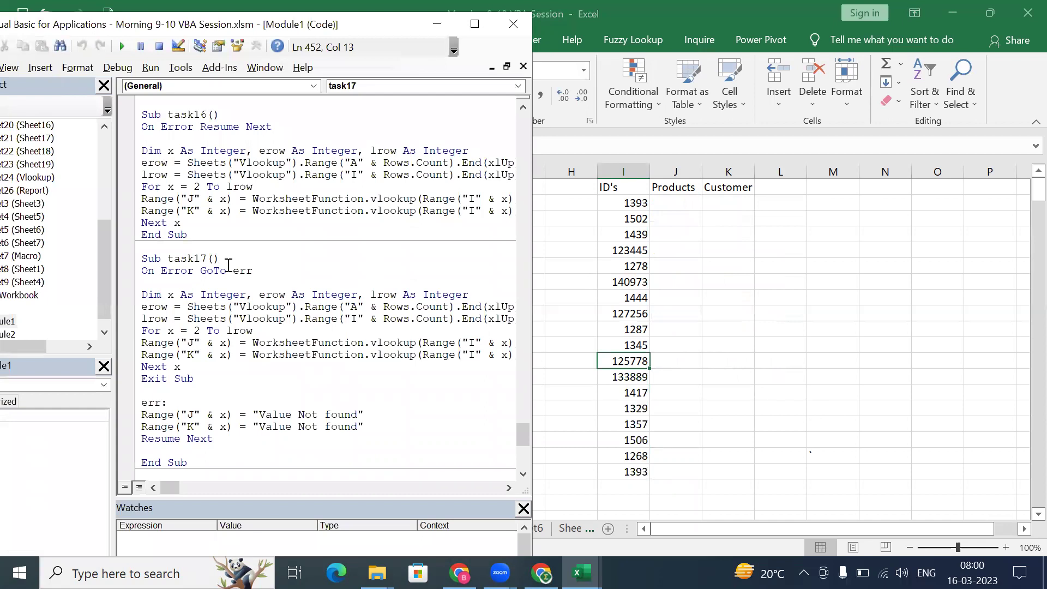
key("F5")
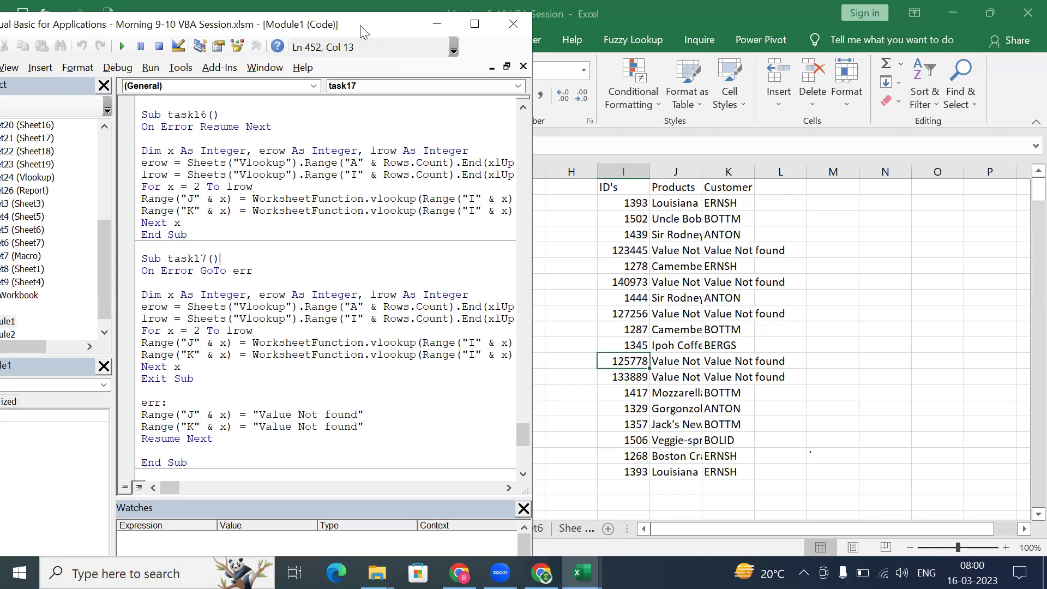
left_click_drag(360, 32, 941, 78)
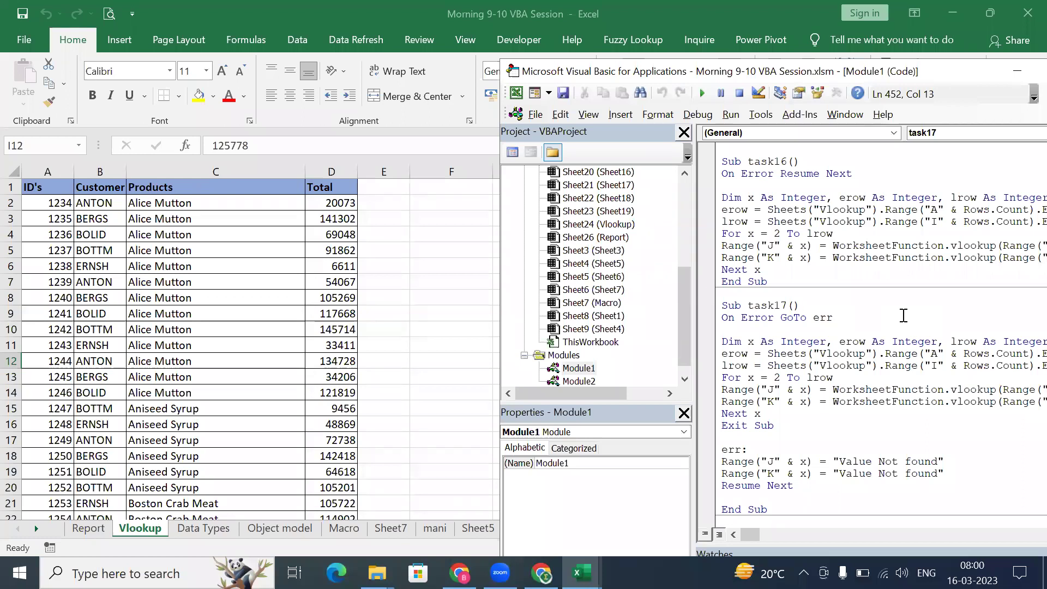
key("alt+F11")
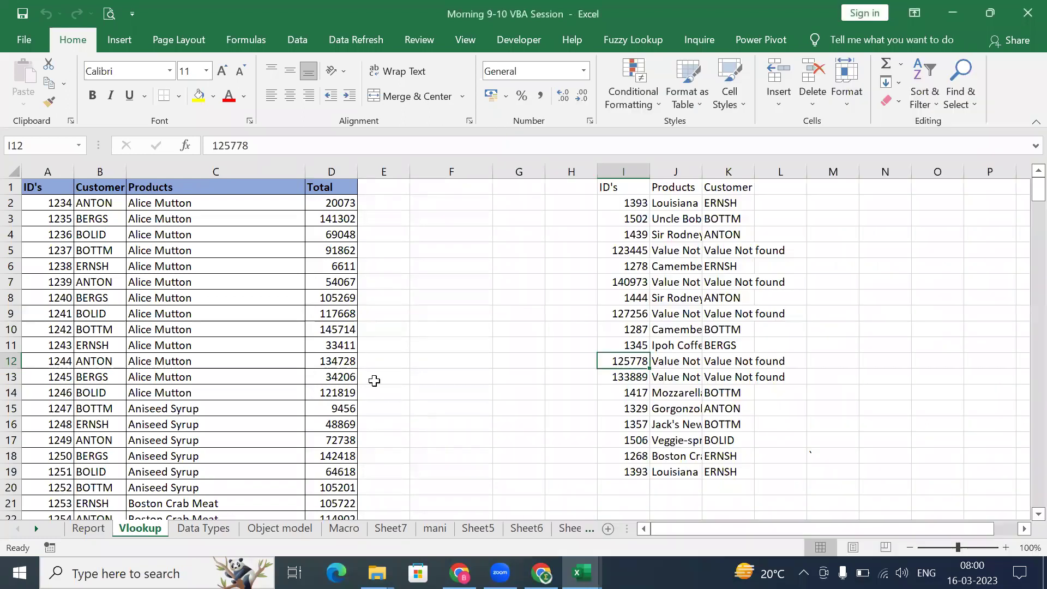
left_click(374, 380)
left_click(496, 405)
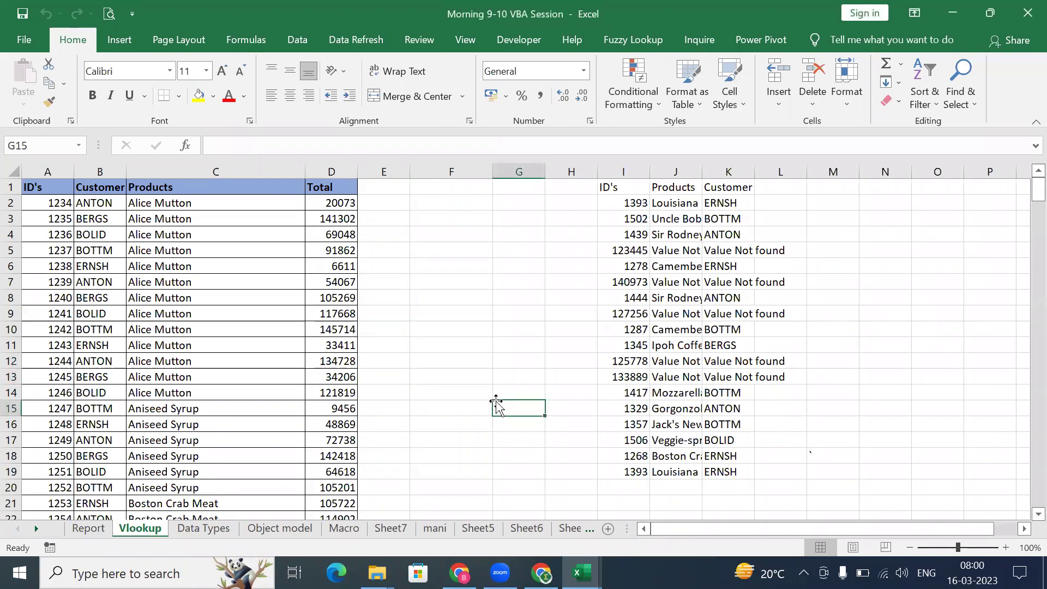
Step: Look through the practice worksheets from Data Types, Object model and Macro up to Sheet2
left_click(221, 530)
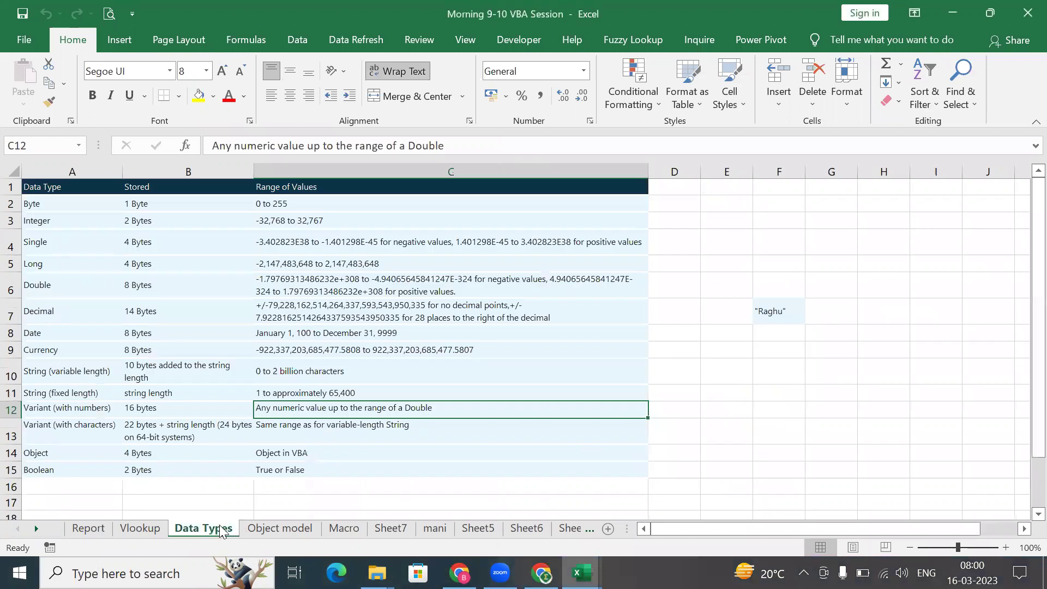
left_click(279, 529)
left_click(343, 529)
left_click(382, 530)
left_click(434, 530)
left_click(474, 533)
left_click(526, 532)
left_click(561, 528)
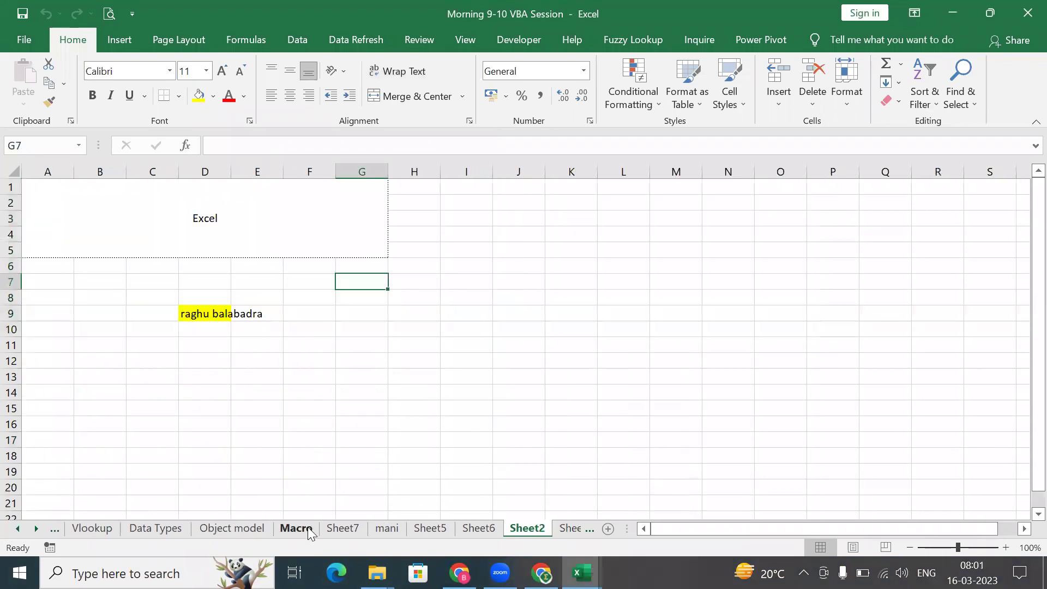
Step: Review the practice results on Sheet3, Sheet10, Sheet1, Sheet4 and Sheet8
left_click(36, 528)
left_click(36, 528)
left_click(36, 528)
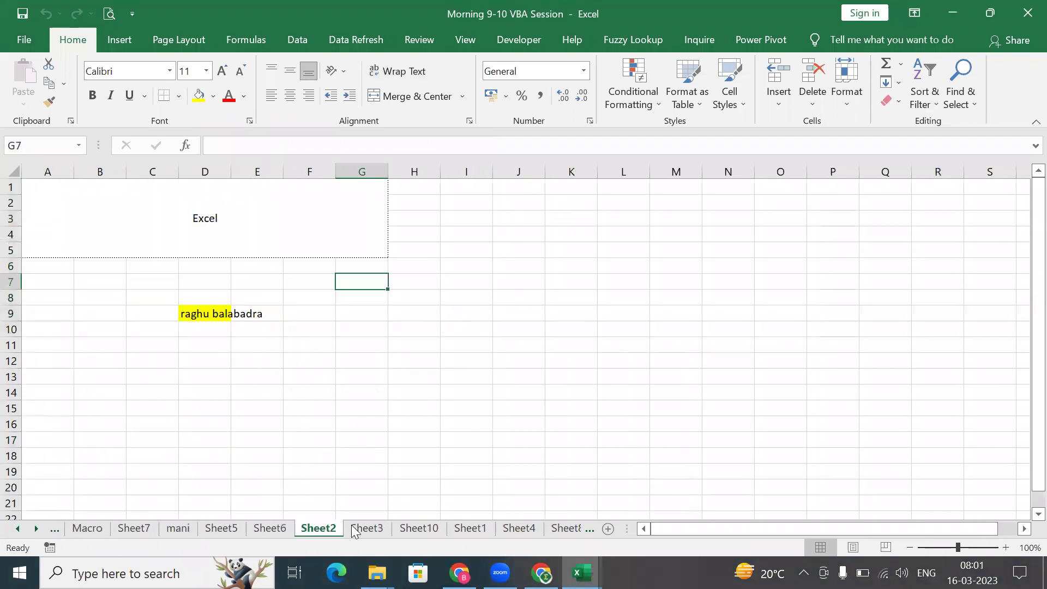
left_click(376, 529)
left_click(406, 530)
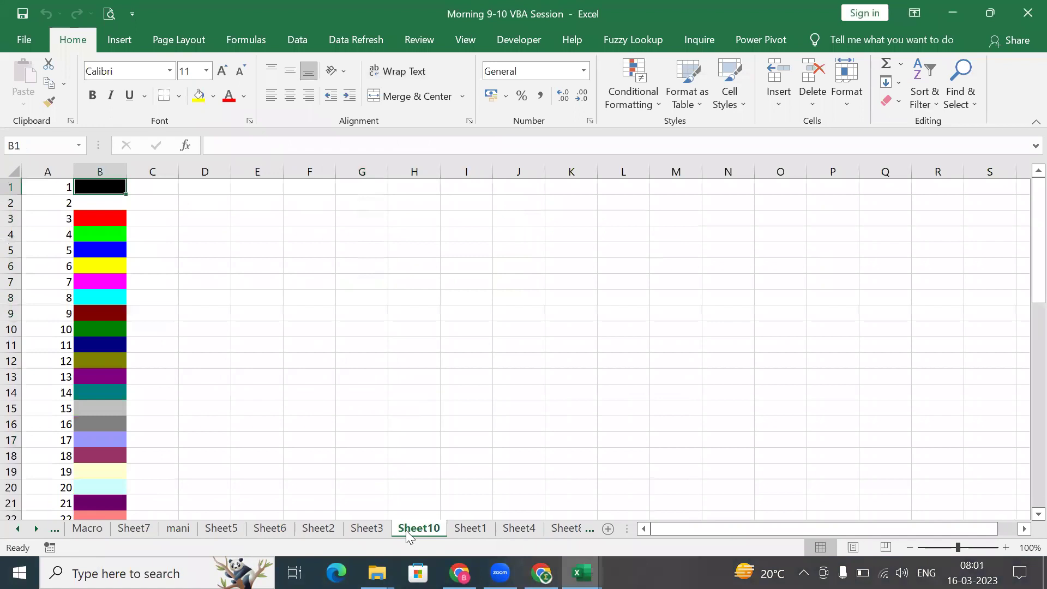
left_click(479, 529)
left_click(511, 530)
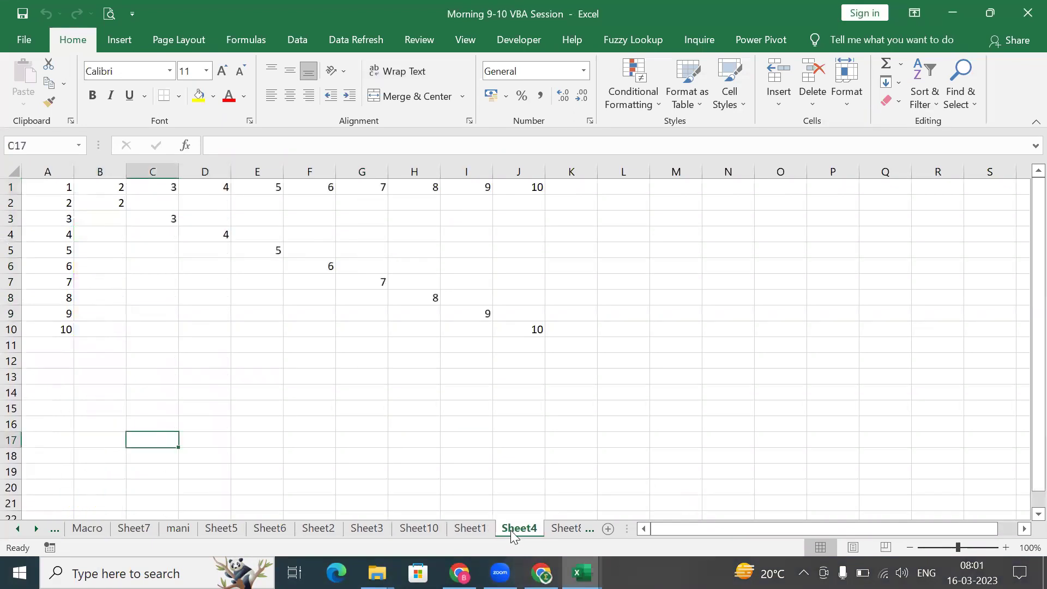
left_click(556, 530)
Step: Review the practice results on Sheet9, Sheet11, Sheet12 and Sheet13
left_click(36, 528)
left_click(36, 528)
left_click(36, 528)
left_click(36, 528)
left_click(388, 528)
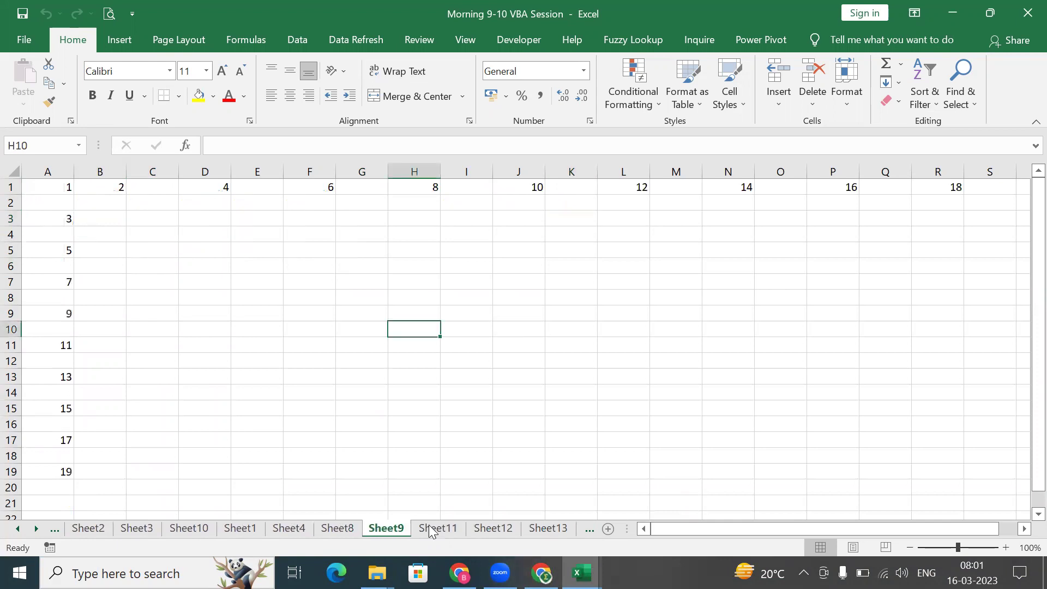
left_click(436, 529)
left_click(486, 529)
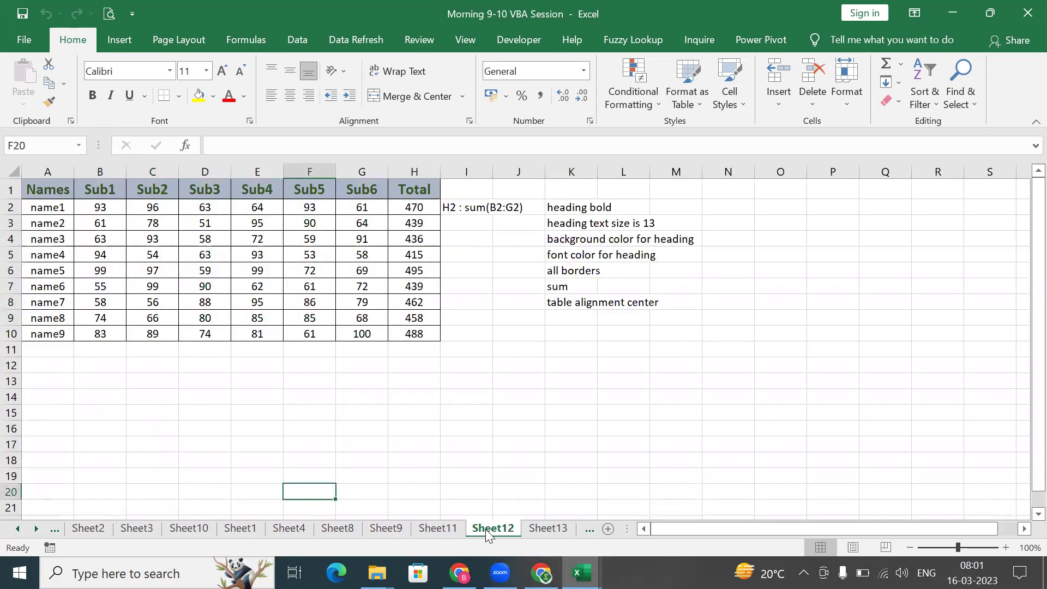
left_click(531, 530)
Step: View Sheet14 and Sheet15, and open the marks table on Sheet16
left_click(35, 529)
left_click(35, 529)
left_click(35, 529)
left_click(34, 532)
left_click(34, 532)
left_click(34, 533)
left_click(34, 532)
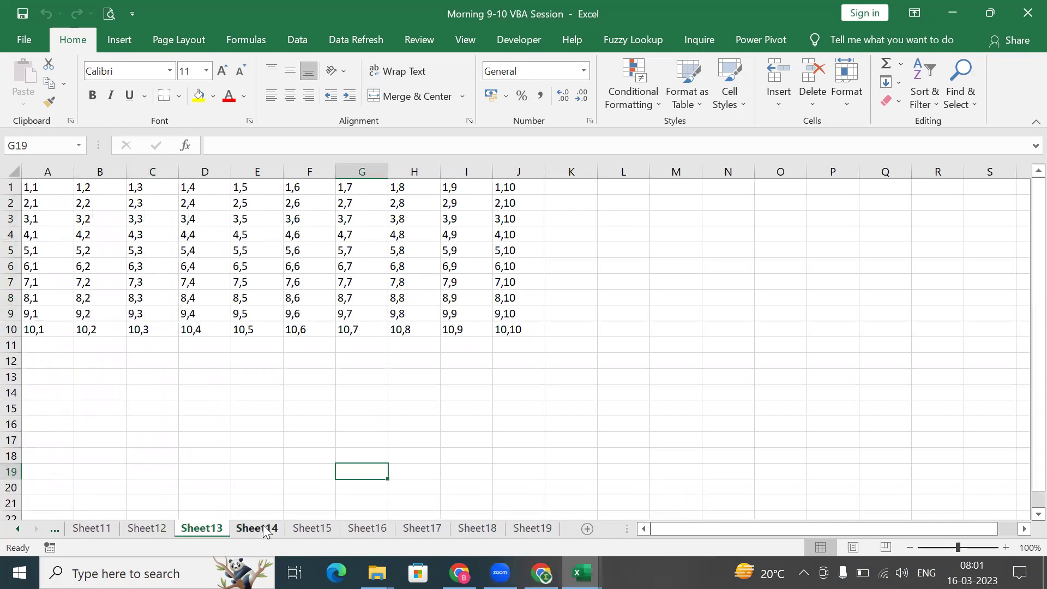
left_click(264, 529)
left_click(307, 528)
left_click(389, 527)
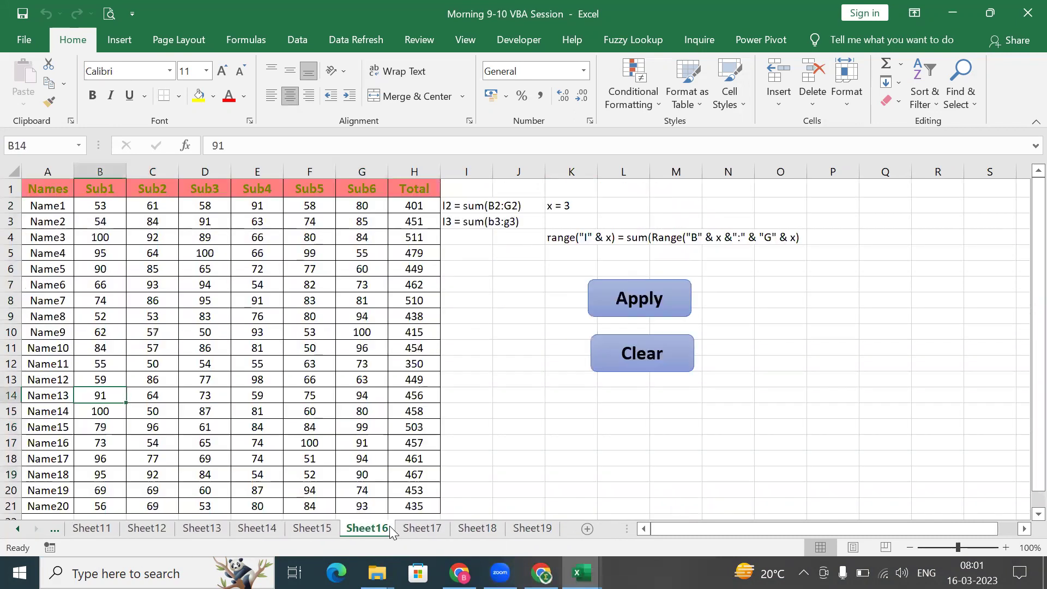
Step: Highlight rows of the marks table with the Apply macro using the value 500, and clear the highlighting
left_click(533, 336)
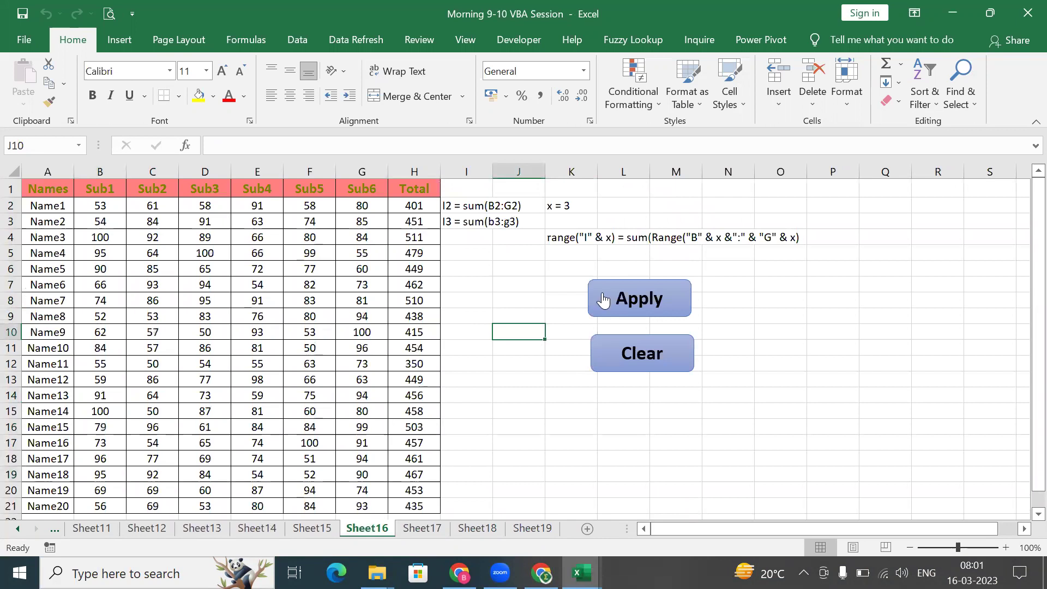
left_click(623, 298)
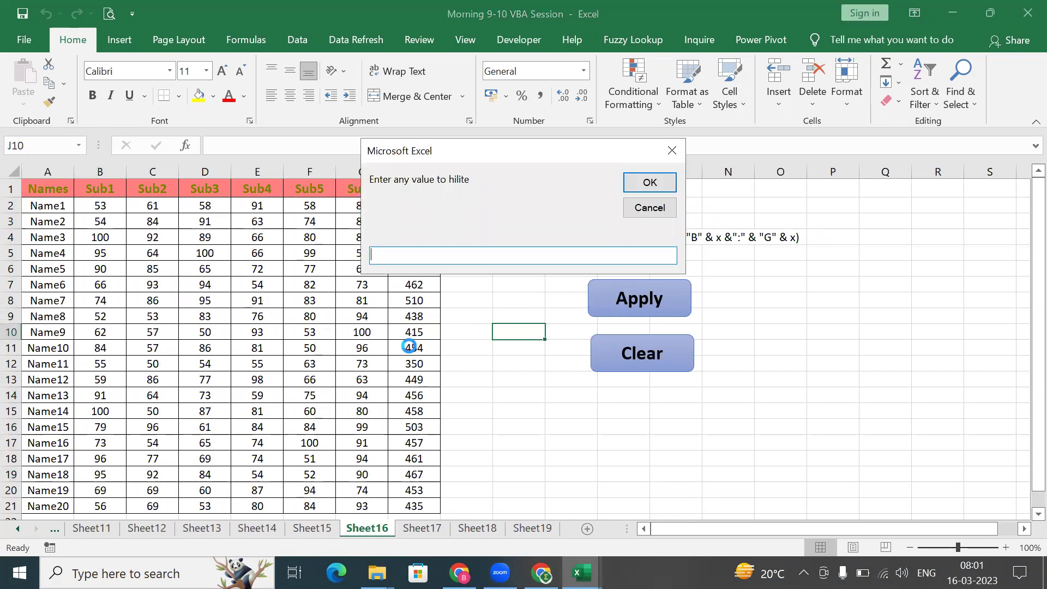
type("500")
key("Return")
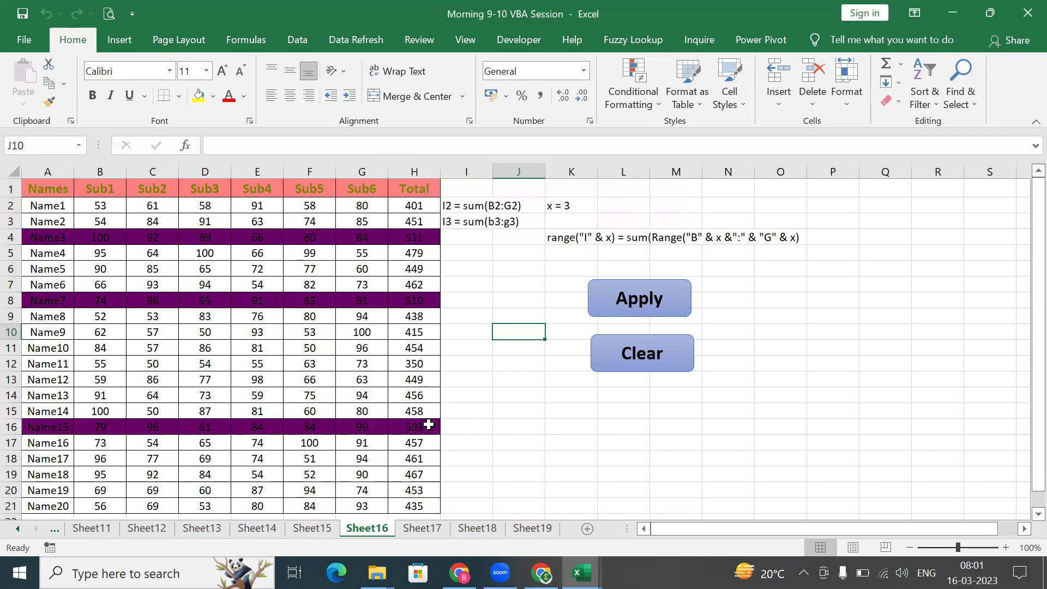
left_click(639, 359)
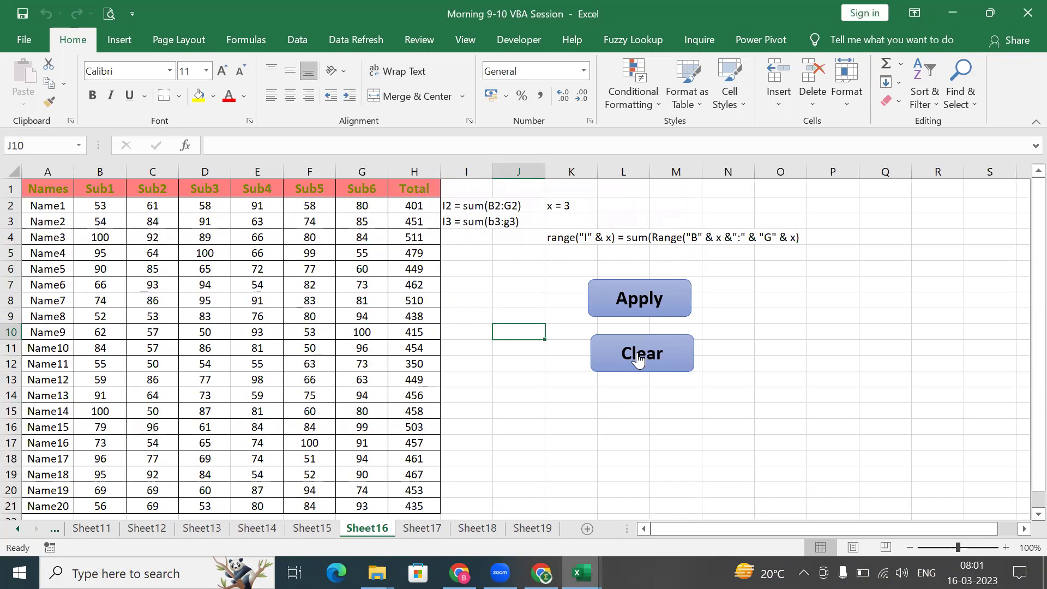
Step: Highlight rows of the marks table with the Apply macro using the value 450, and clear the highlighting
left_click(624, 300)
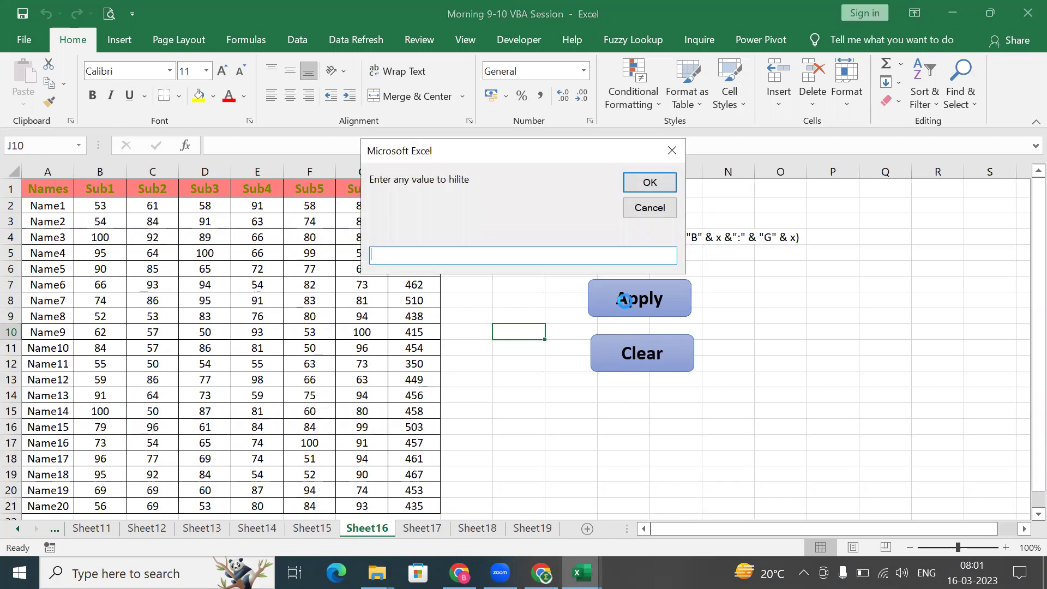
type("450")
key("Return")
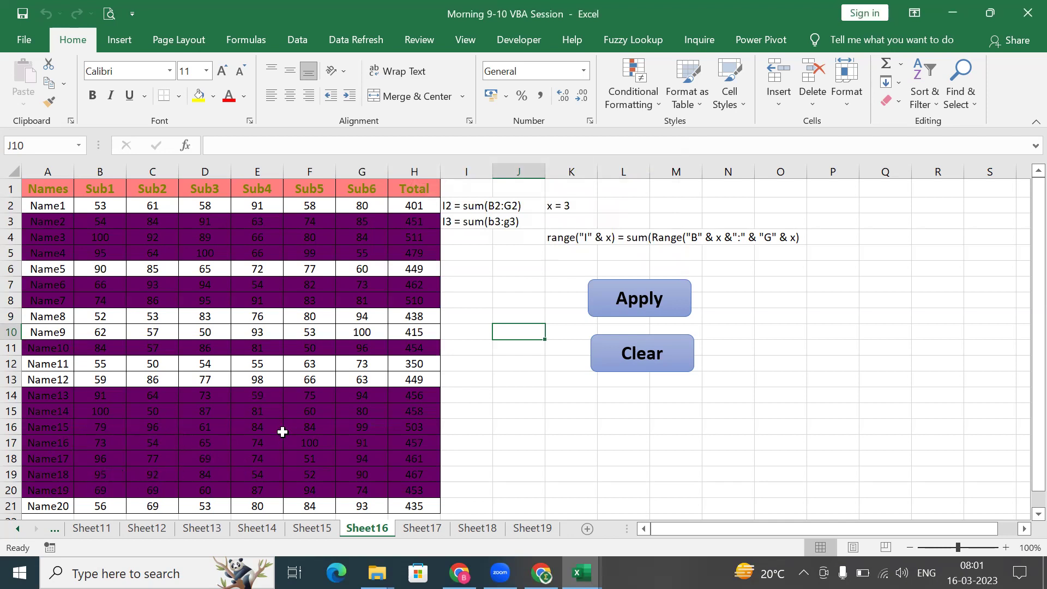
left_click(634, 368)
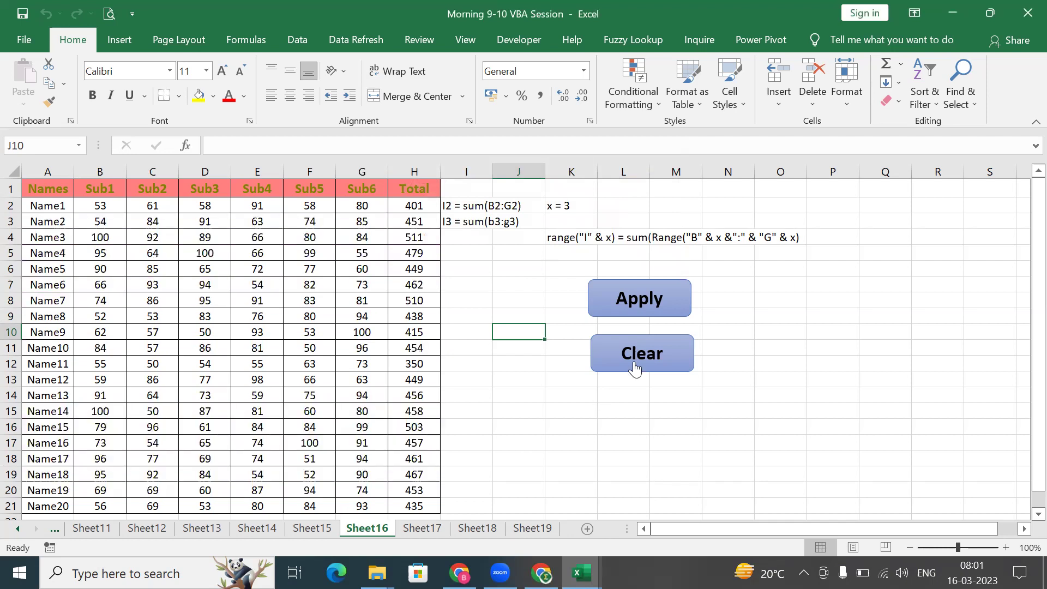
Step: Run the Apply macro on the marks table with 503 as the value to highlight
left_click(622, 294)
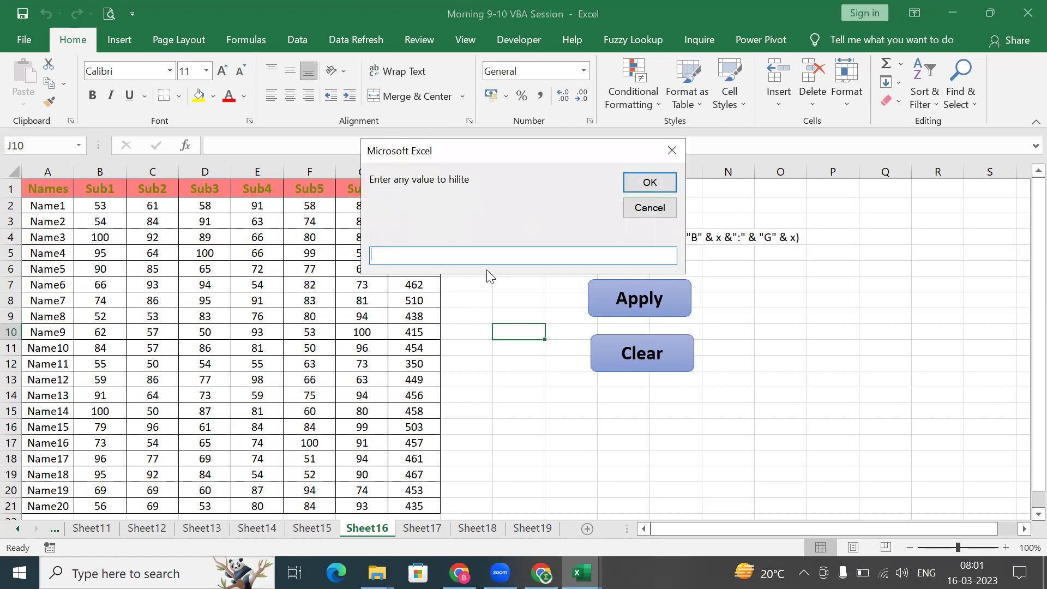
type("5")
type("03")
key("Return")
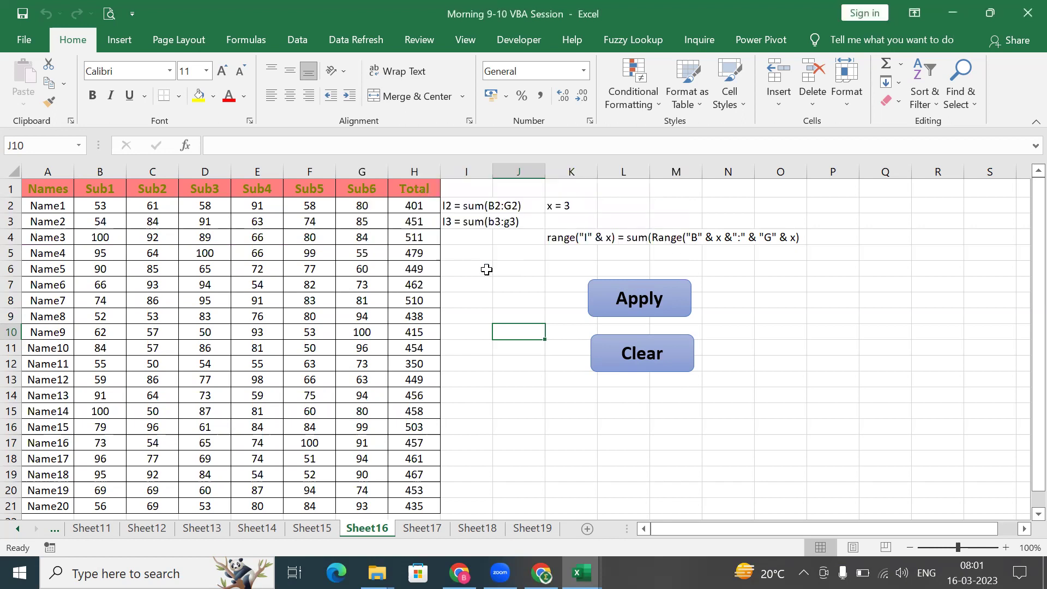
Step: Run the Apply macro once more on the marks table, entering 500 as the highlight value
left_click(636, 306)
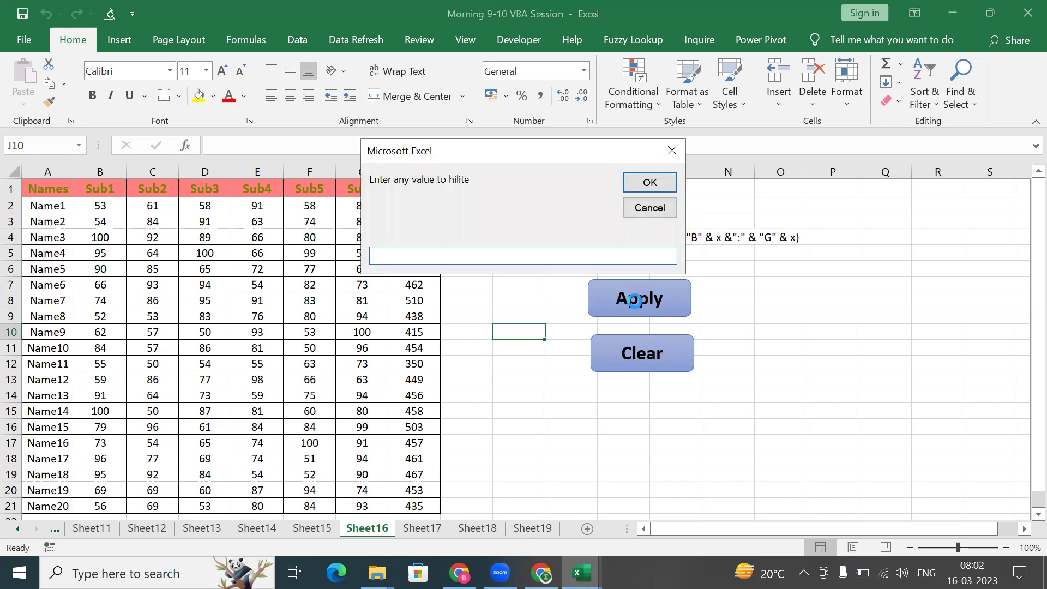
type("500")
key("Return")
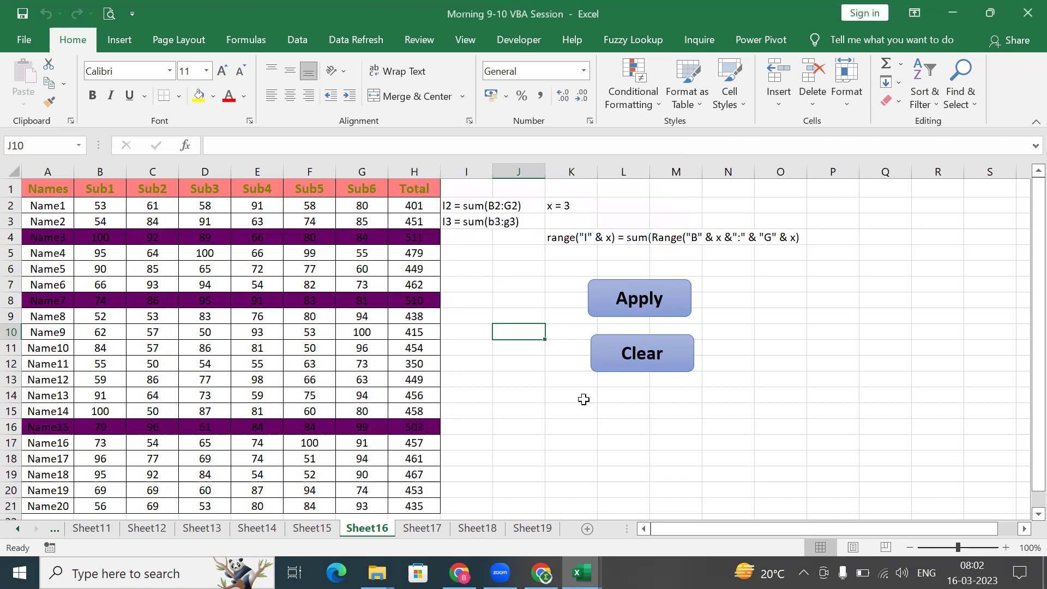
Step: Clear the row highlighting from the marks table with the Clear macro
left_click(627, 364)
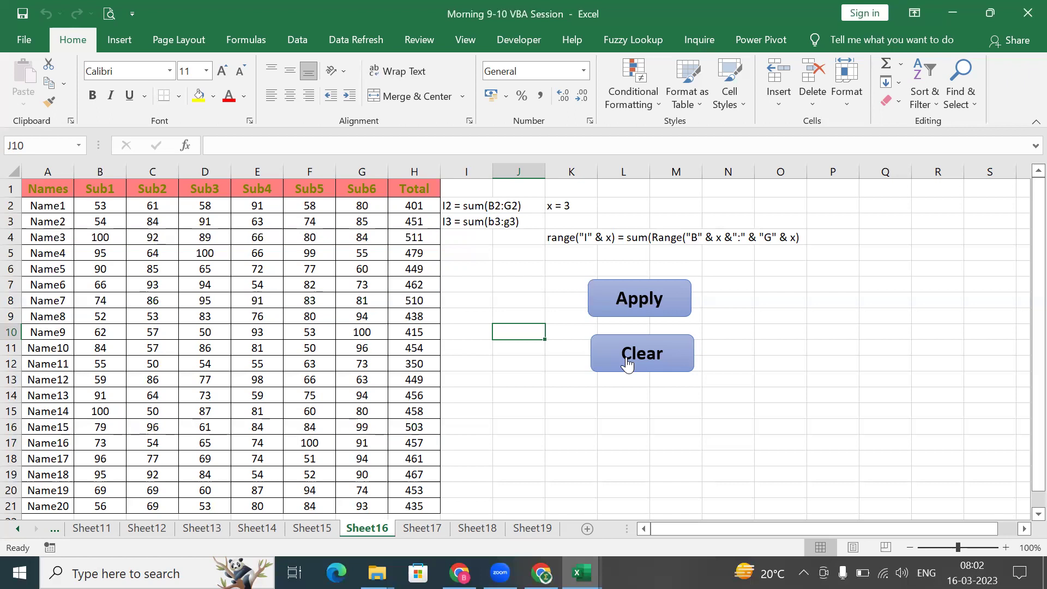
left_click(570, 424)
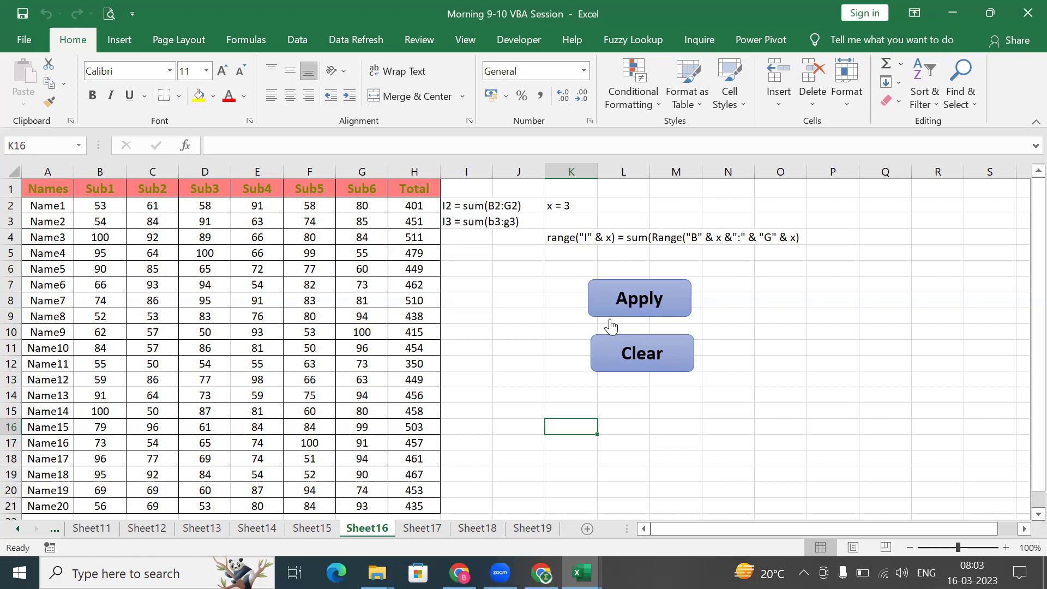
left_click(512, 279)
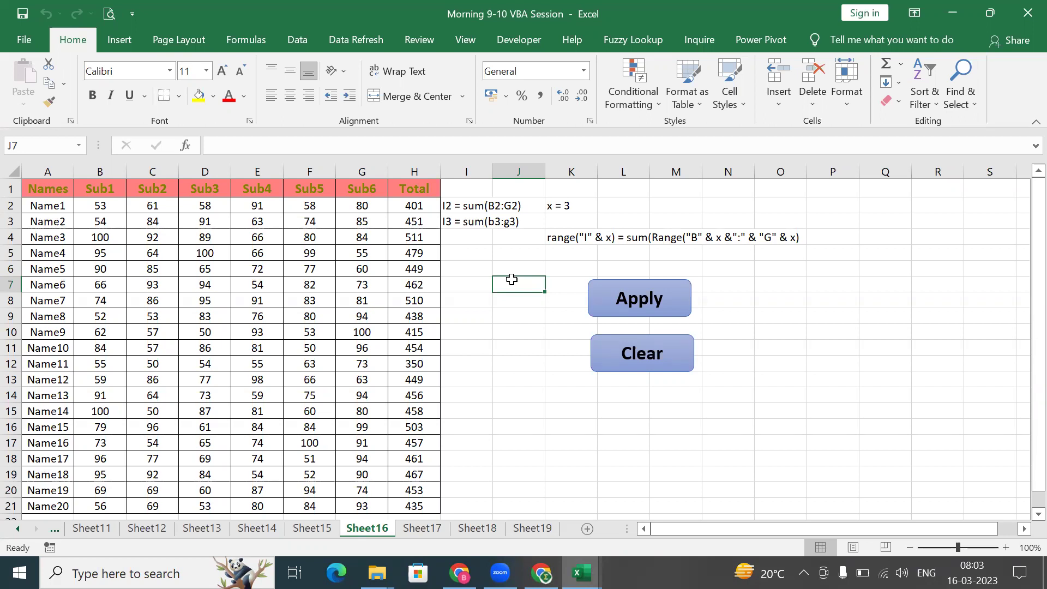
left_click(636, 118)
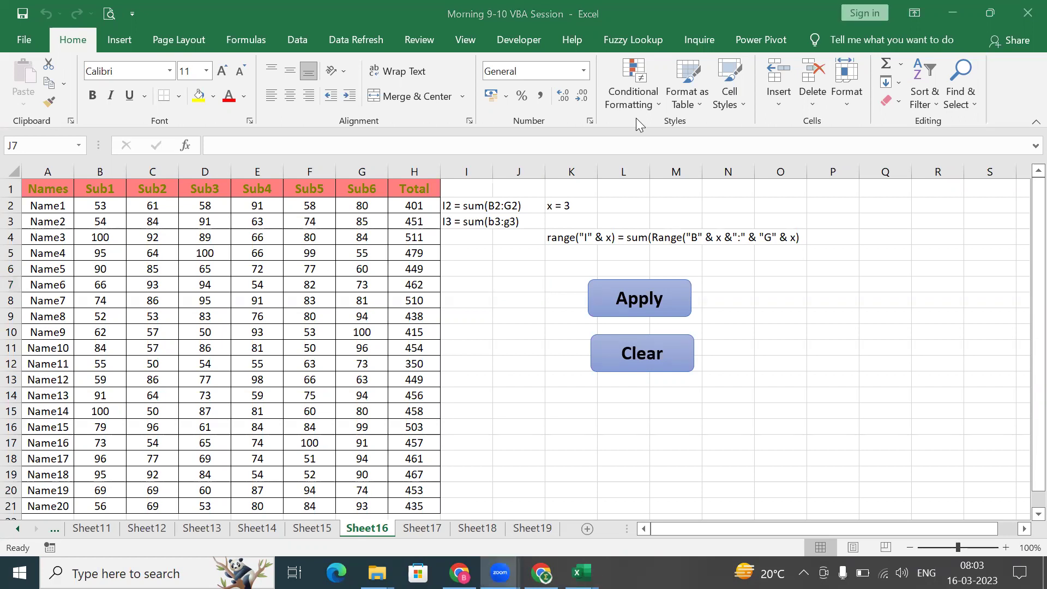
left_click(500, 300)
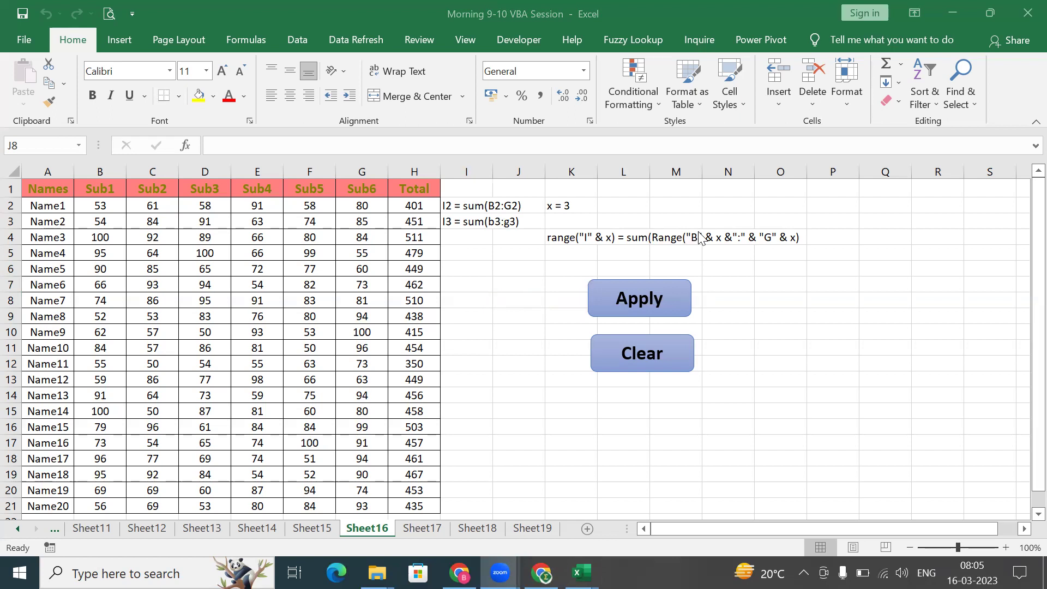
left_click(459, 314)
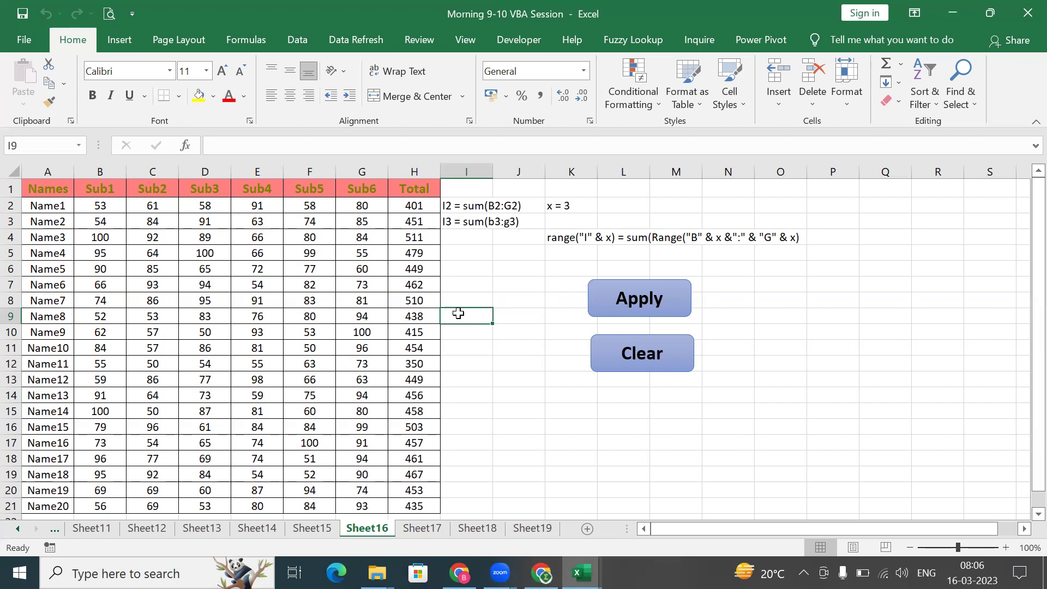
Step: Open the Object model sheet and go through its hierarchy from Application down to Range/Cells
left_click(18, 528)
left_click_drag(17, 528, 17, 530)
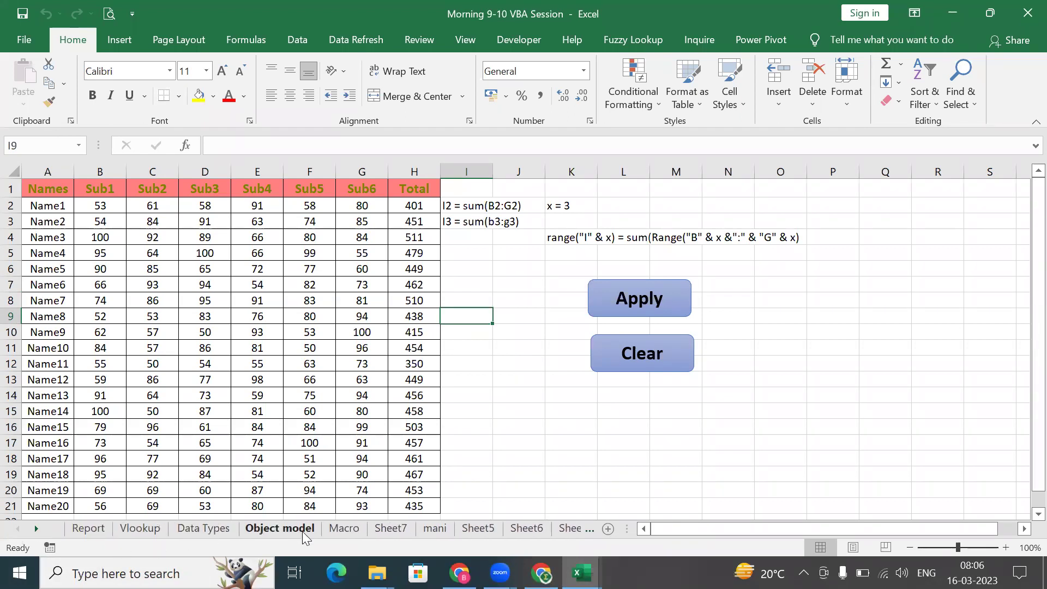
left_click(302, 532)
left_click(689, 266)
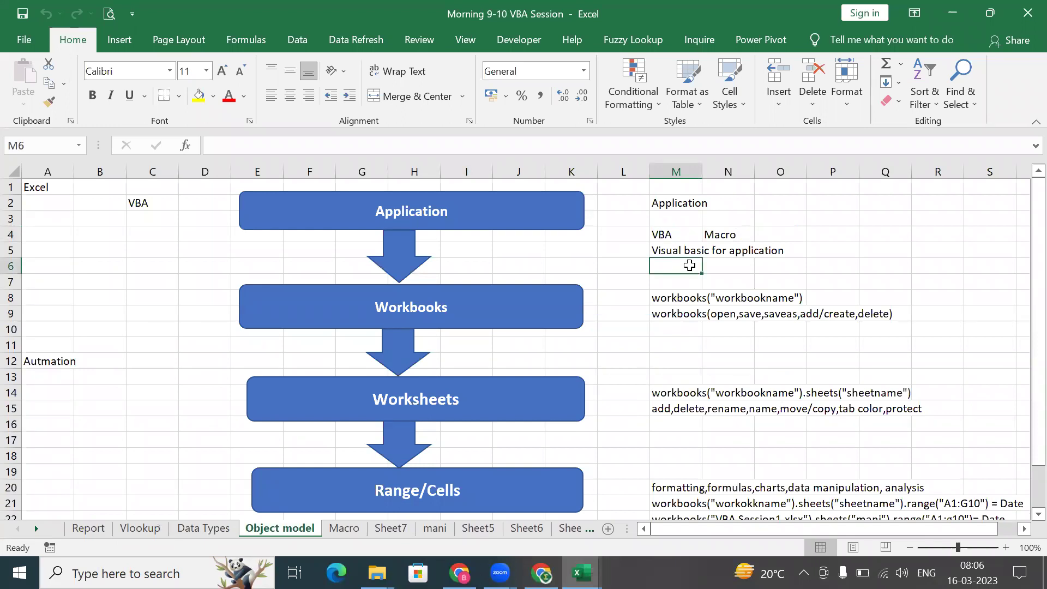
left_click(190, 205)
left_click_drag(190, 205, 211, 507)
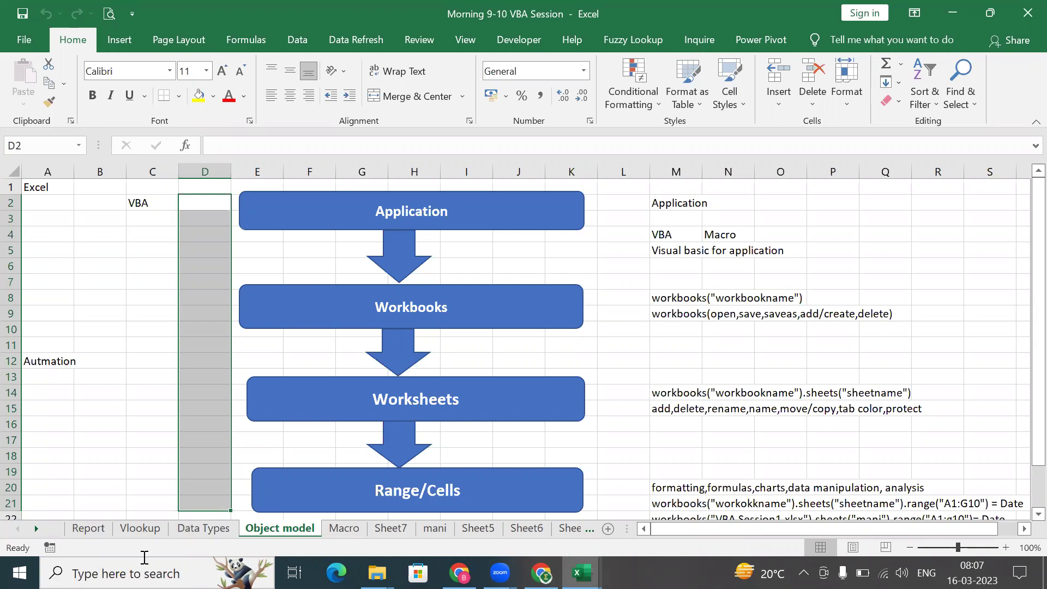
left_click(367, 483)
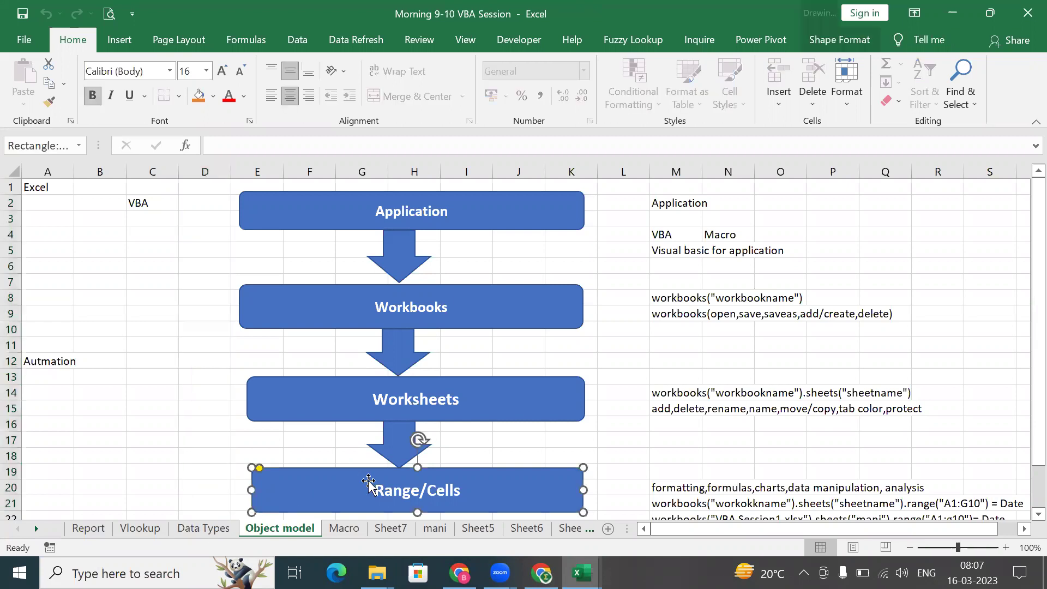
left_click(48, 420)
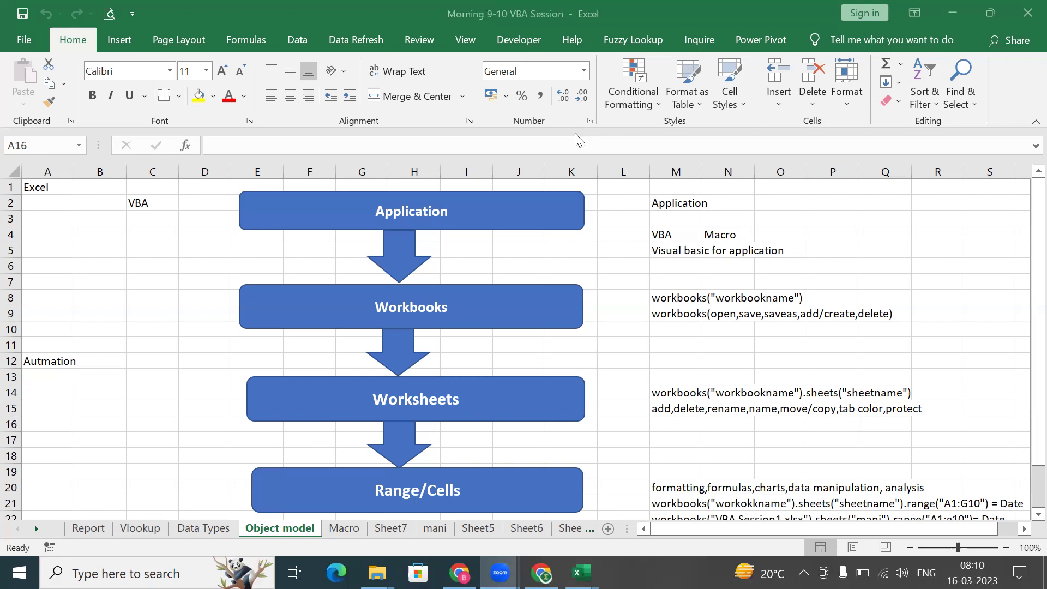
Step: Open the Visual Basic editor and create a new blank workbook in a separate Excel window
key("alt+F11")
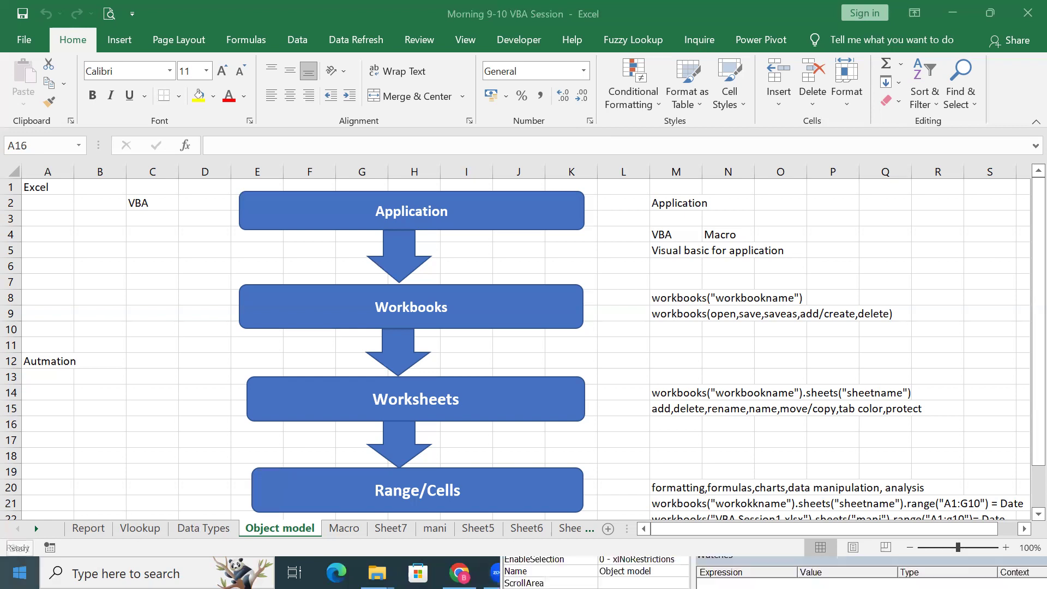
left_click(20, 572)
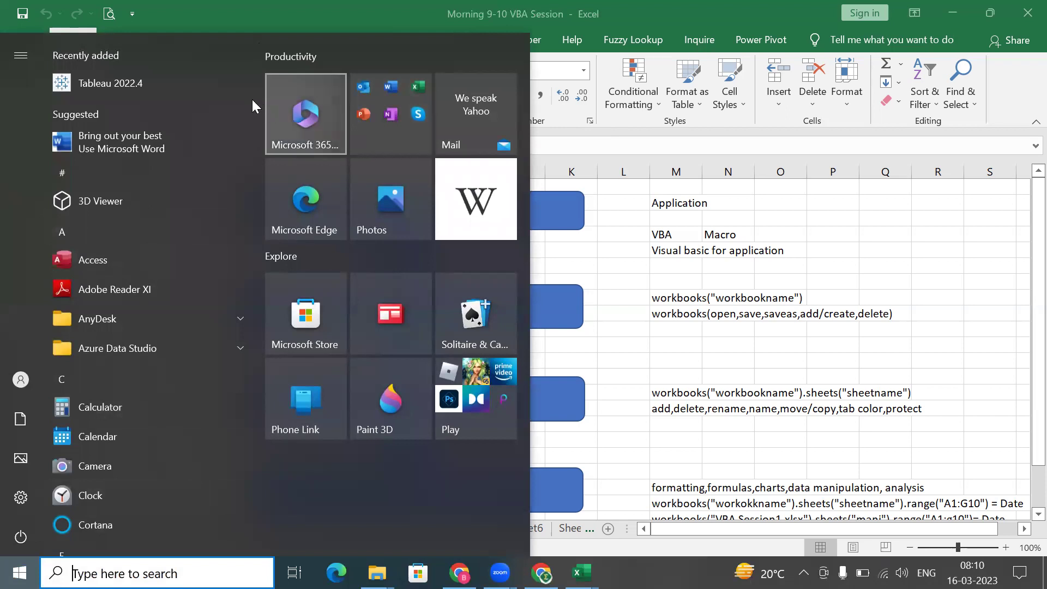
left_click_drag(256, 92, 261, 143)
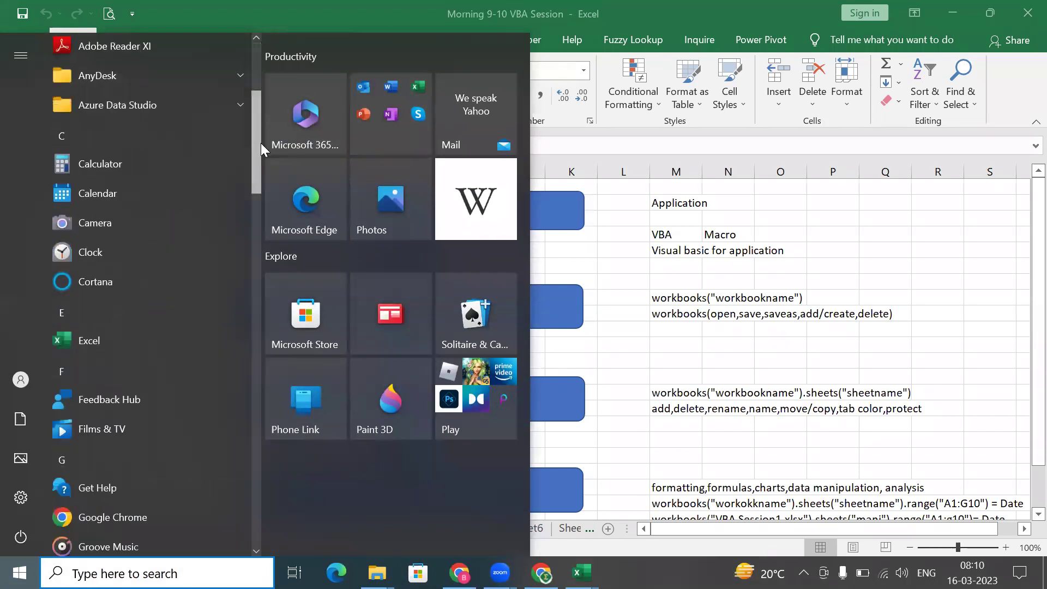
left_click(87, 322)
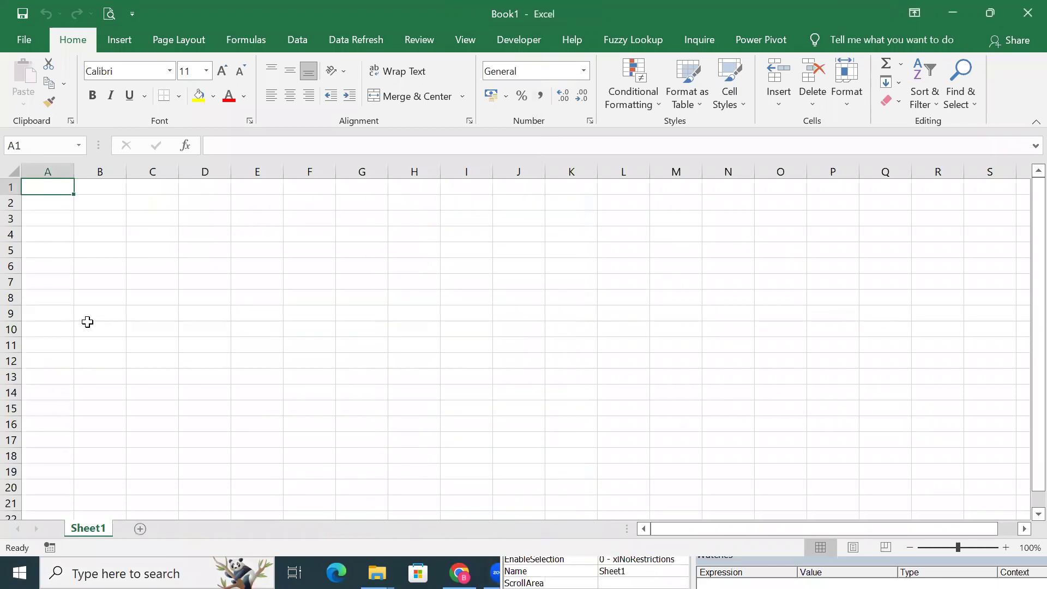
left_click(446, 239)
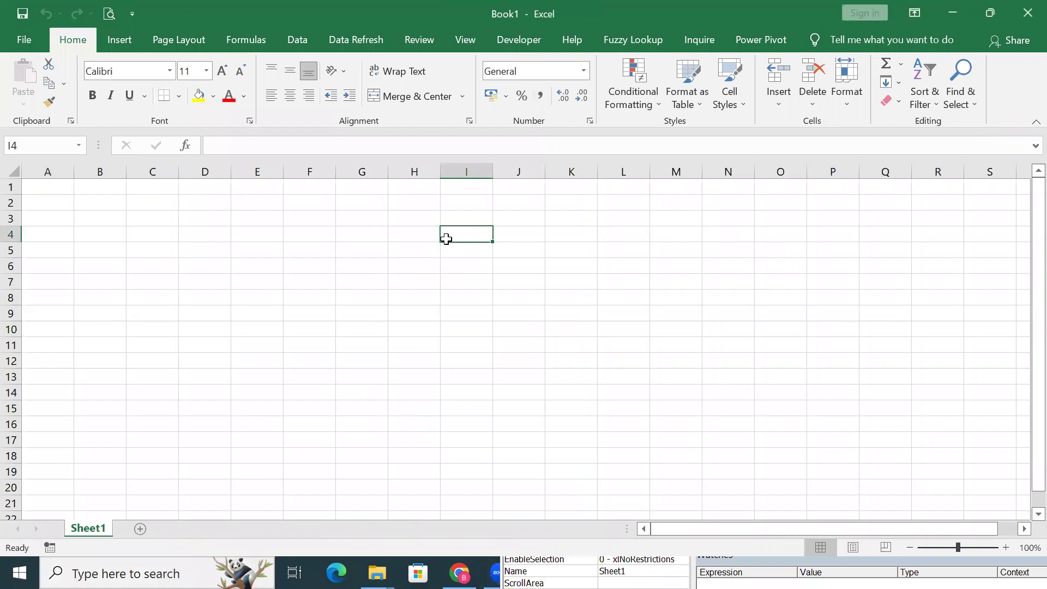
key("ctrl+s")
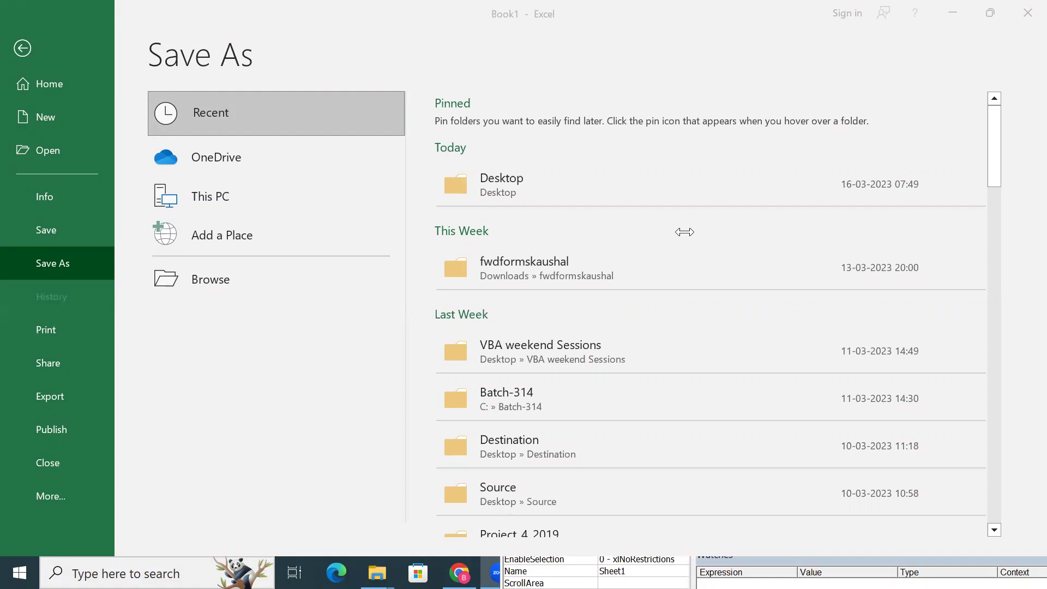
left_click(21, 49)
left_click(21, 49)
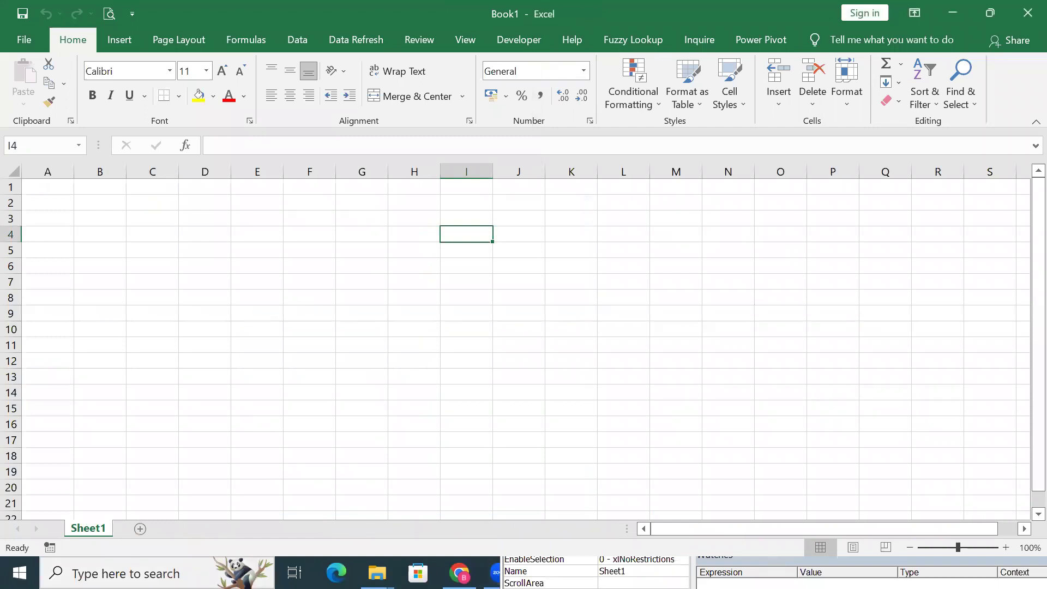
Step: Bring the Visual Basic editor into view and snap its window to half of the screen
key("alt+F11")
left_click(433, 465)
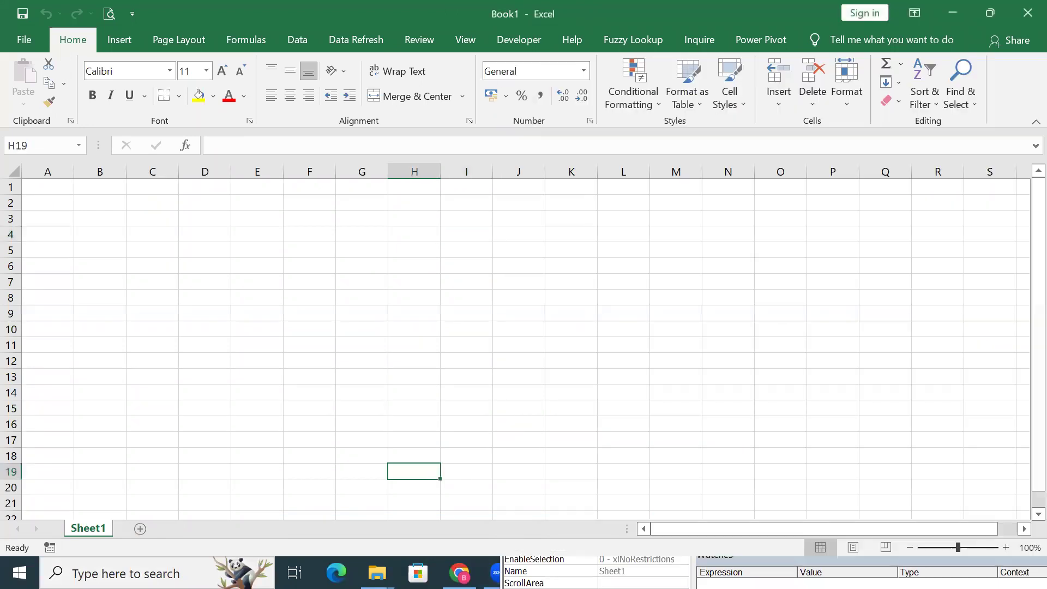
left_click(645, 561)
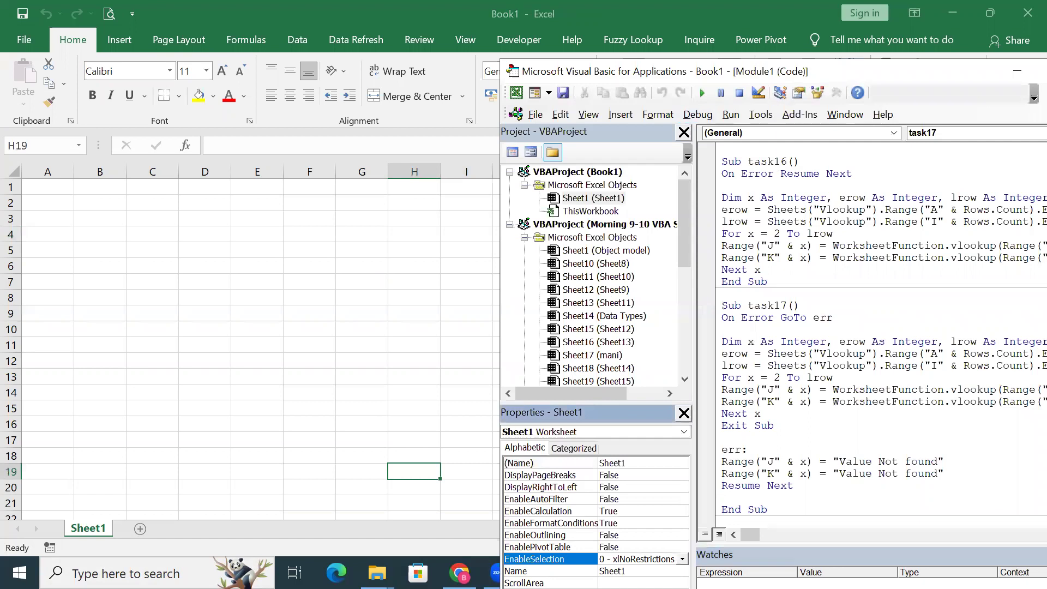
key("super+Right")
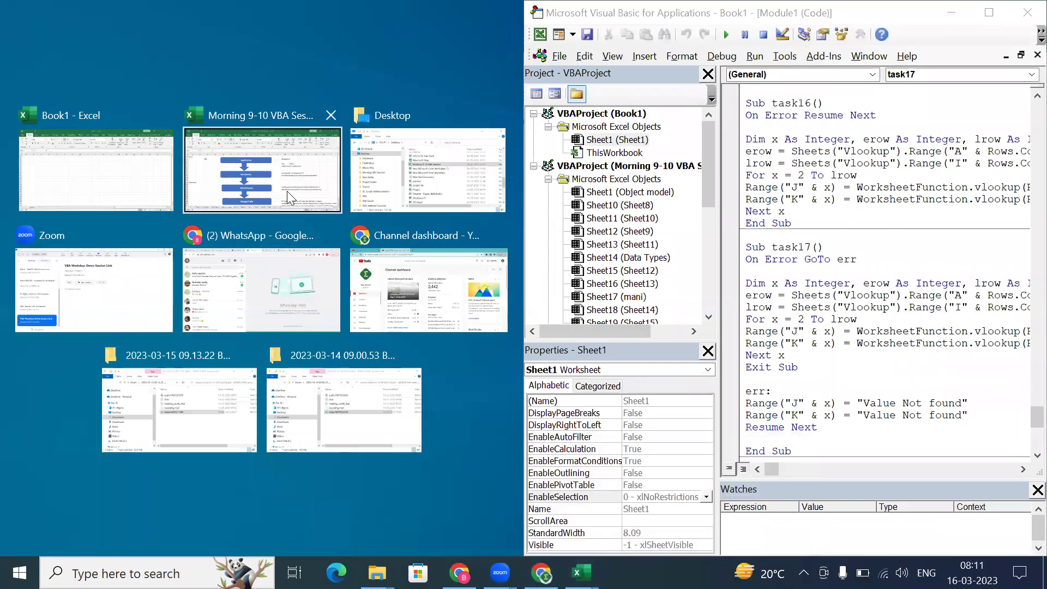
Step: Return to the Morning 9-10 VBA Session workbook and maximize its window
left_click(287, 191)
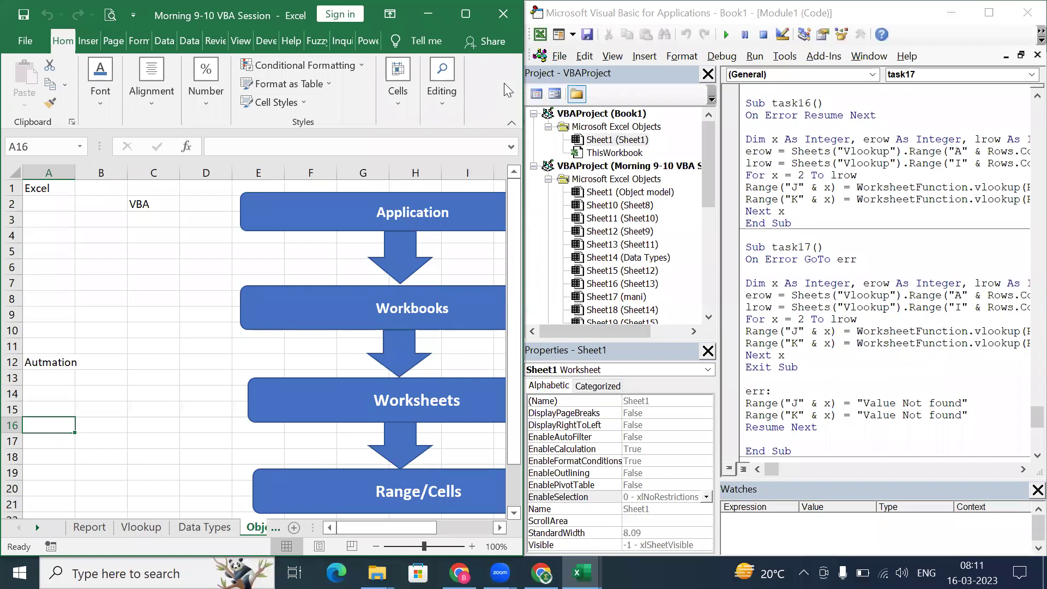
left_click(468, 15)
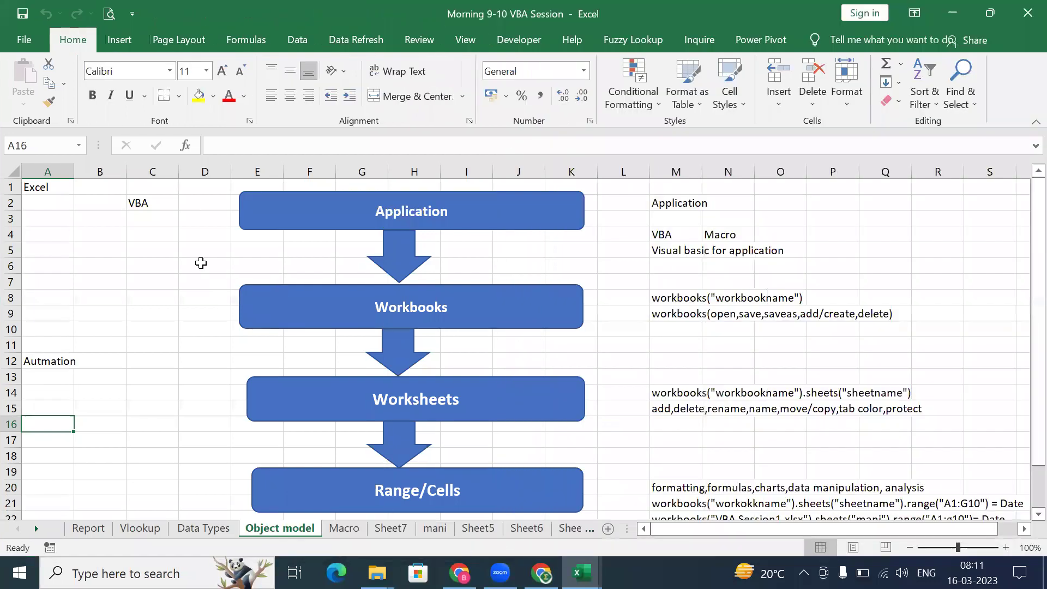
left_click(201, 263)
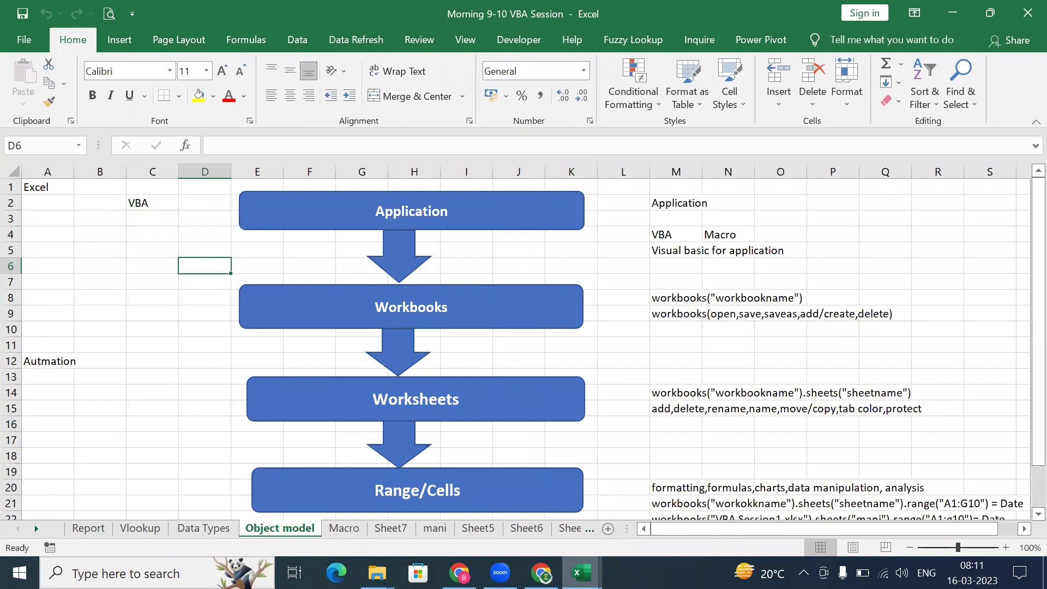
Step: Add the .xlsx extension to the workbook name in cell M8 so it reads workbooks("workbookname.xlsx")
left_click(581, 573)
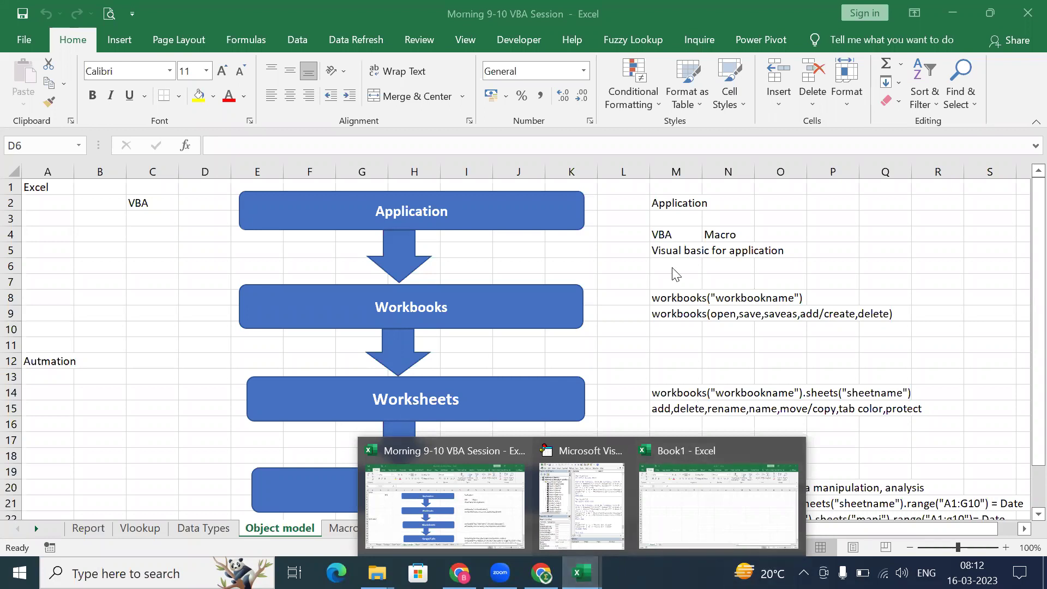
left_click(676, 296)
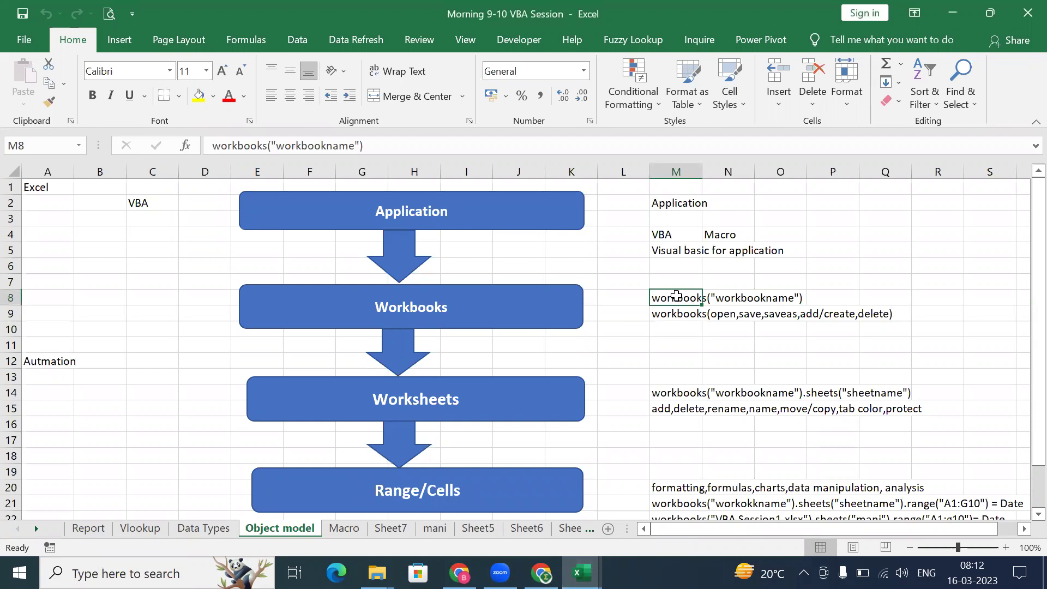
left_click(353, 145)
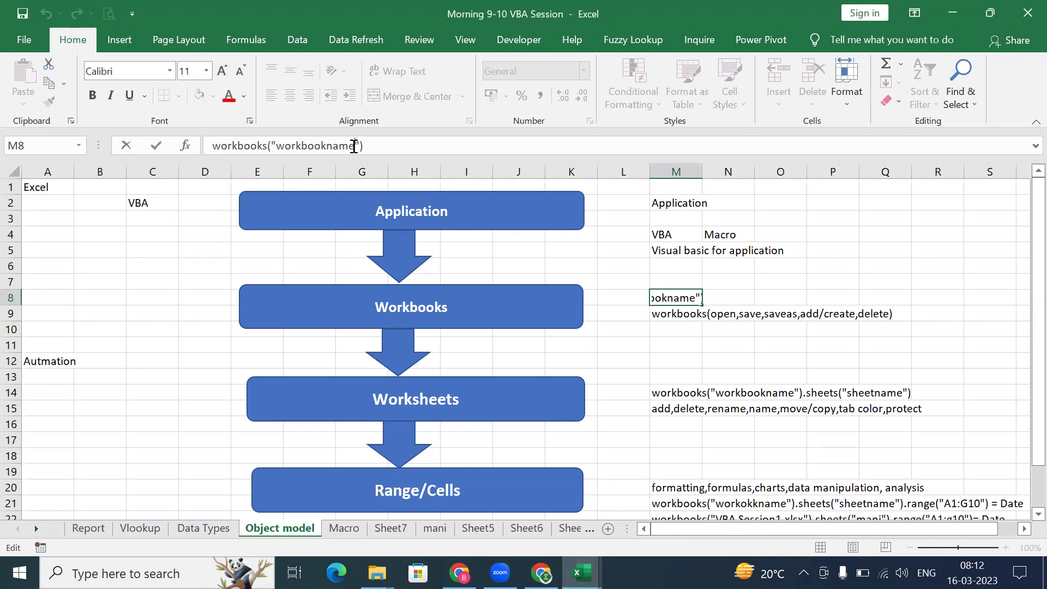
type(".xlsx")
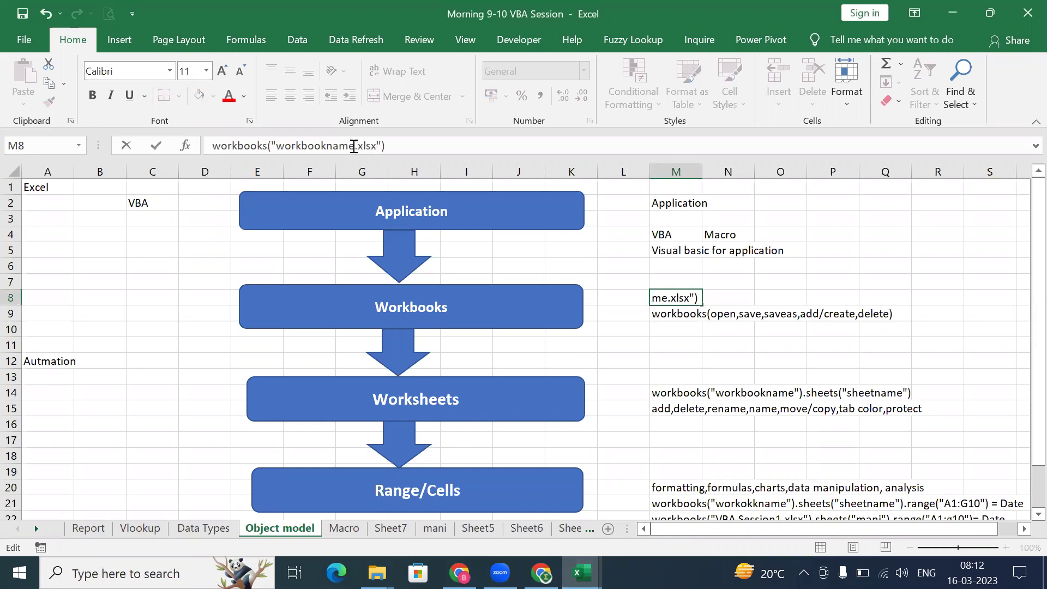
key("Return")
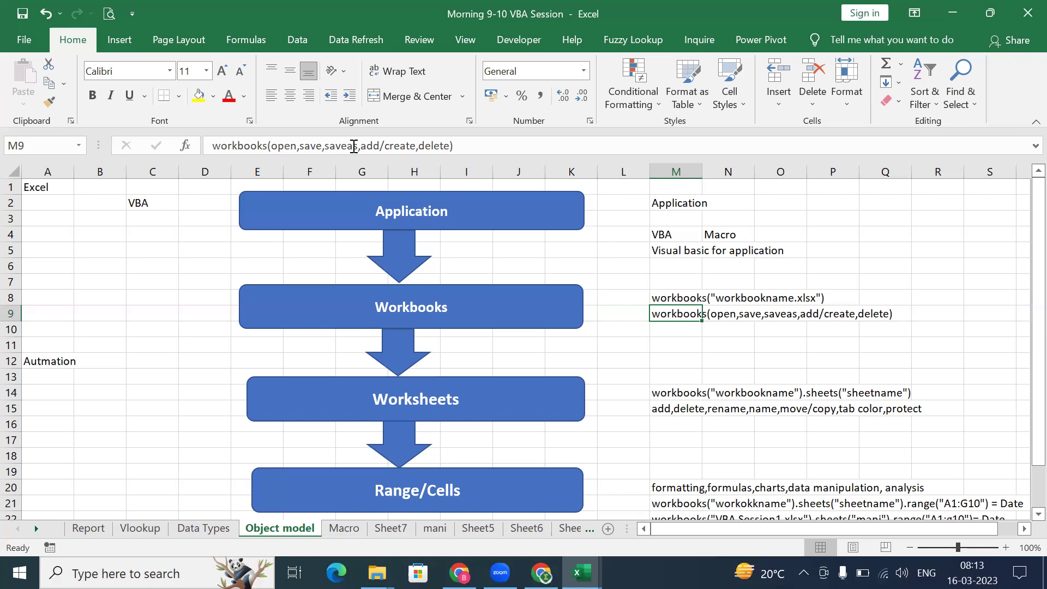
key("Up")
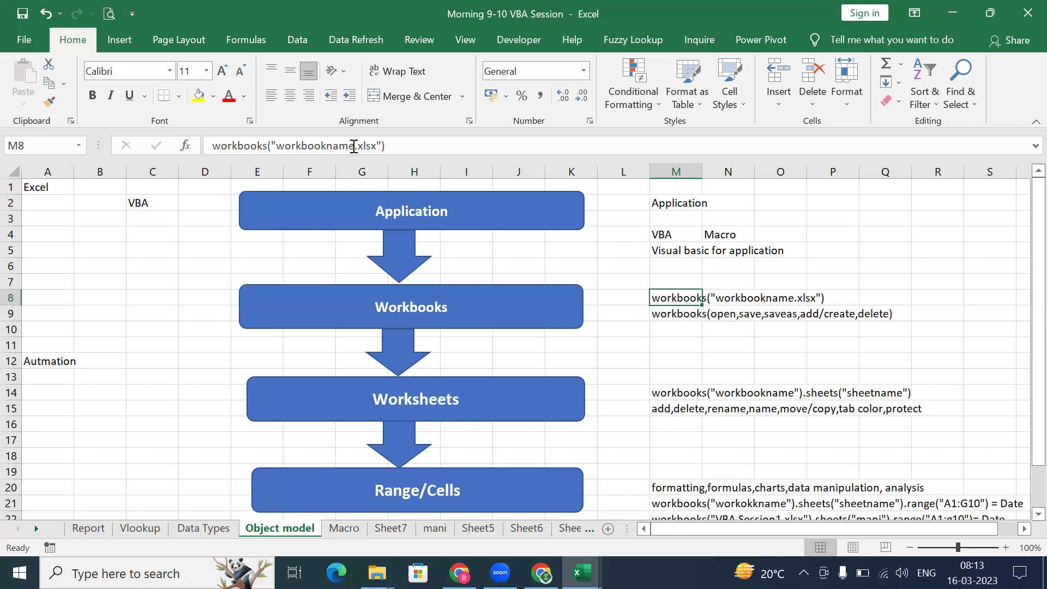
left_click(400, 146)
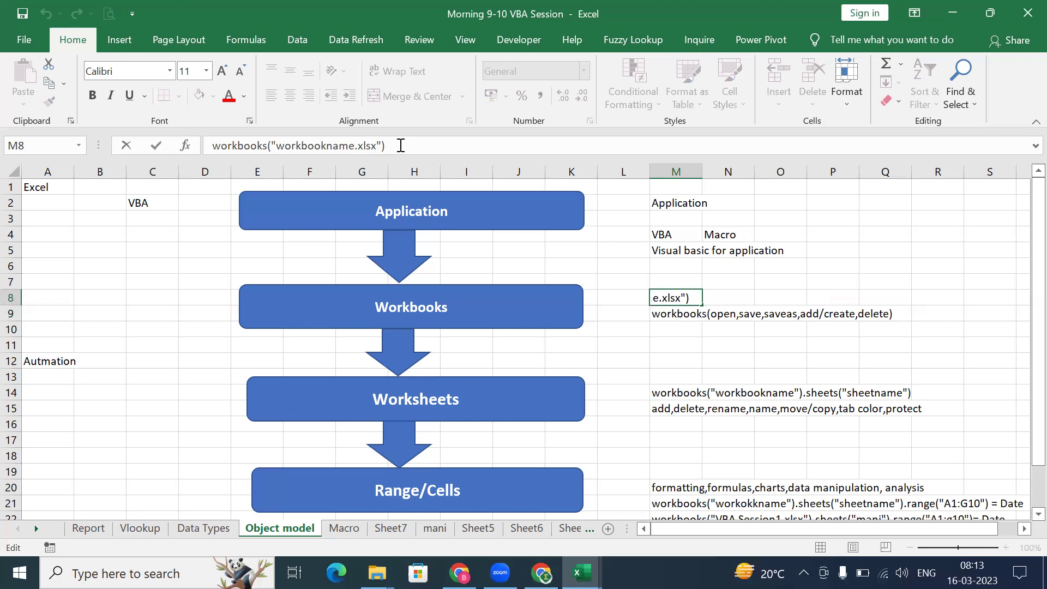
key("Return")
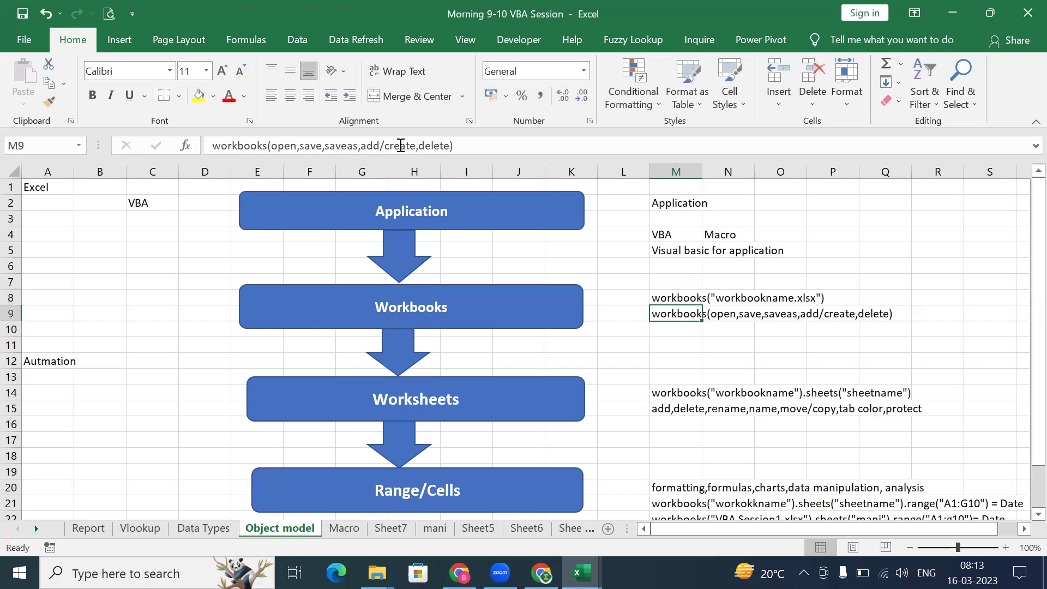
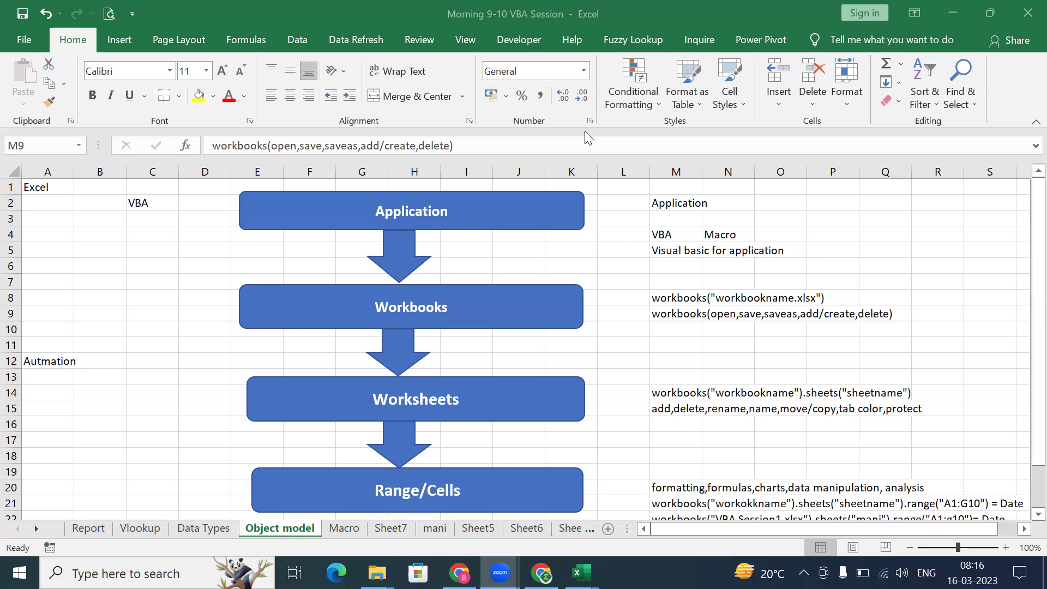
left_click(550, 299)
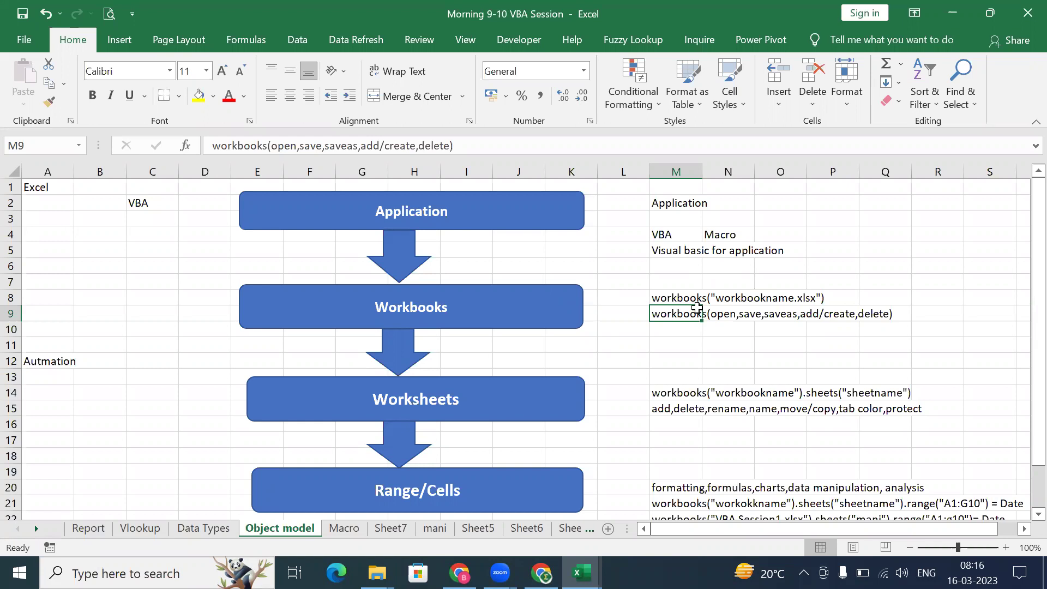
left_click(581, 573)
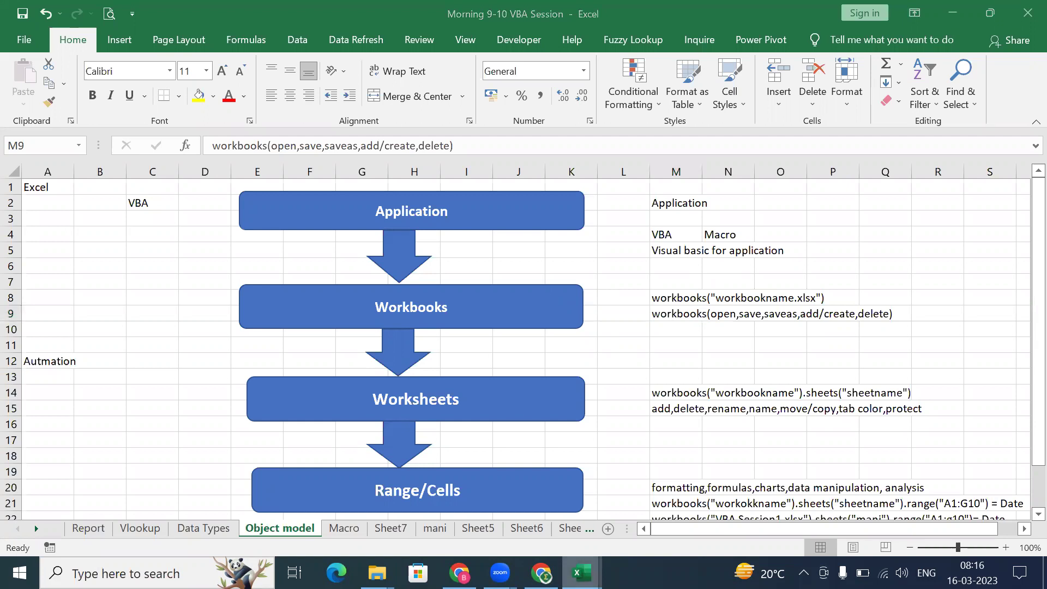
Step: View the blank Book1 workbook, and return to the Morning 9-10 VBA Session workbook
left_click(672, 531)
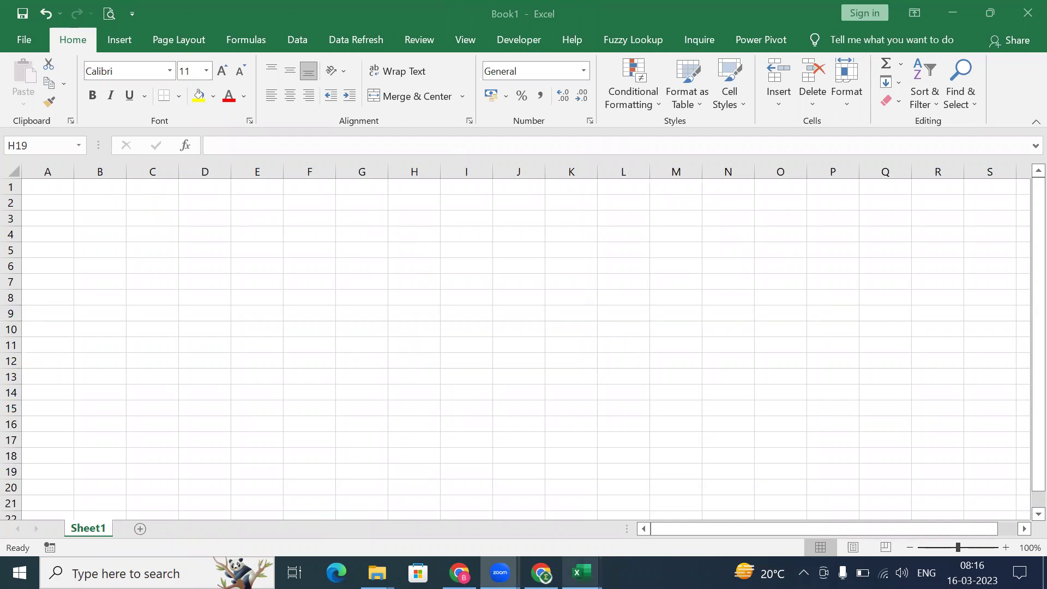
mouse_move(582, 573)
left_click(500, 525)
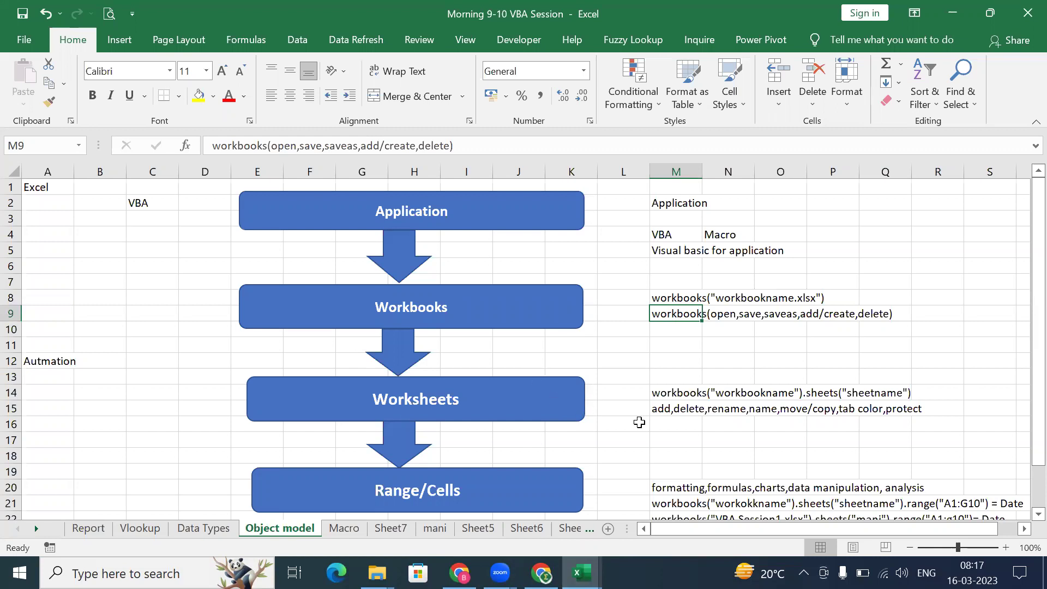
Step: Enter the worksheet operations sheets(add,delete,rename,move, tab color,protect) in cell M16 beside the Worksheets box
left_click(675, 423)
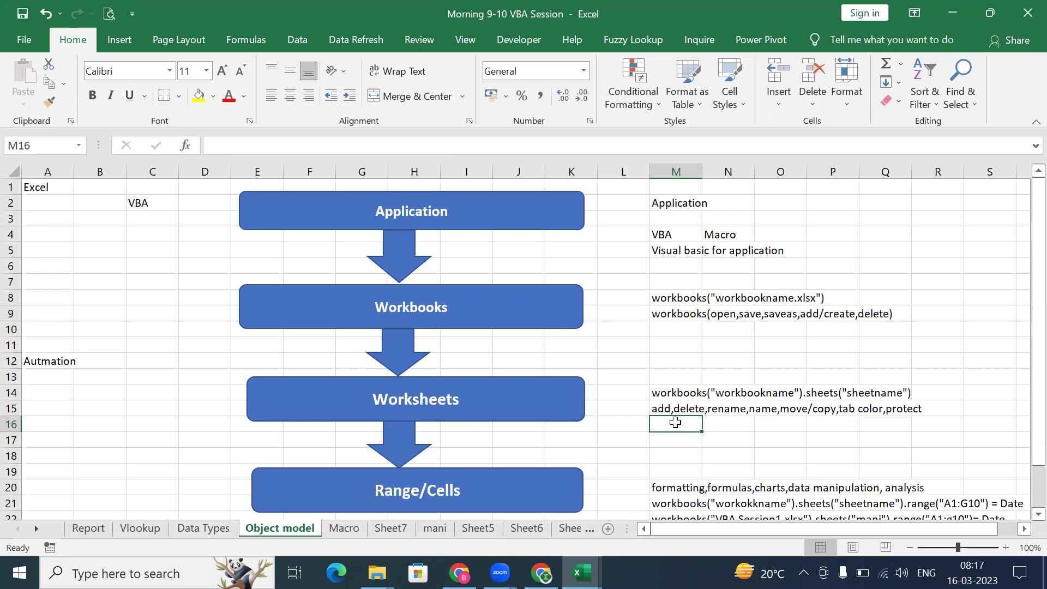
left_click(686, 376)
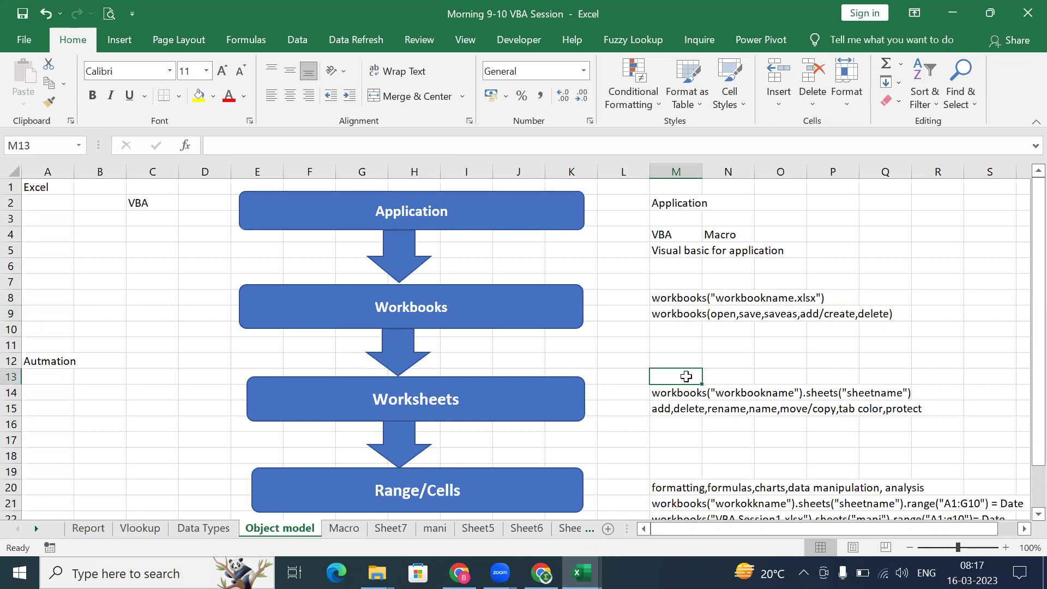
key("Down")
key("Down")
key("Down")
type("sheets(add")
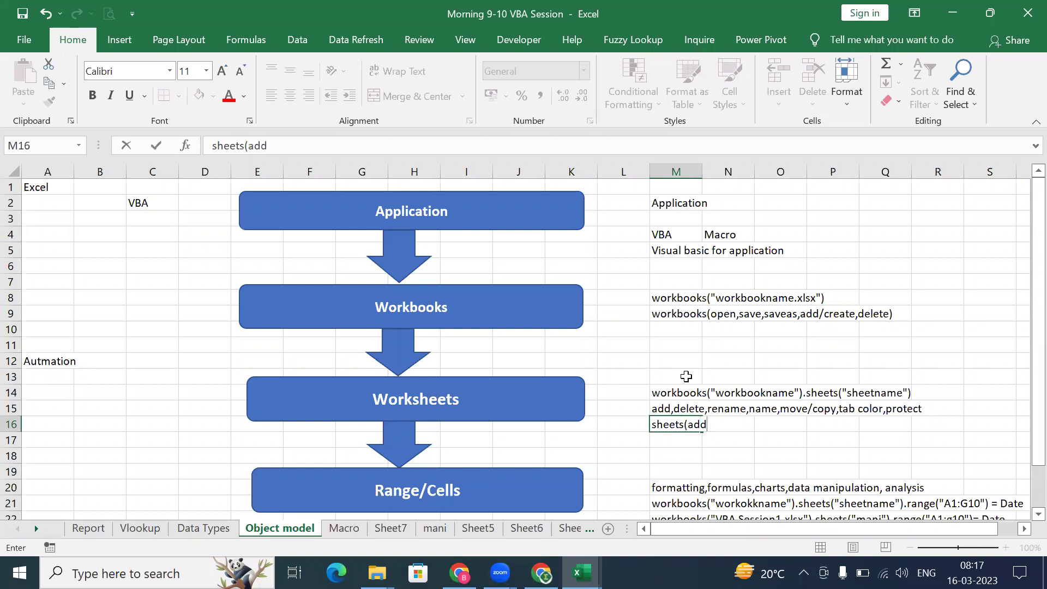
type(",delete,renam")
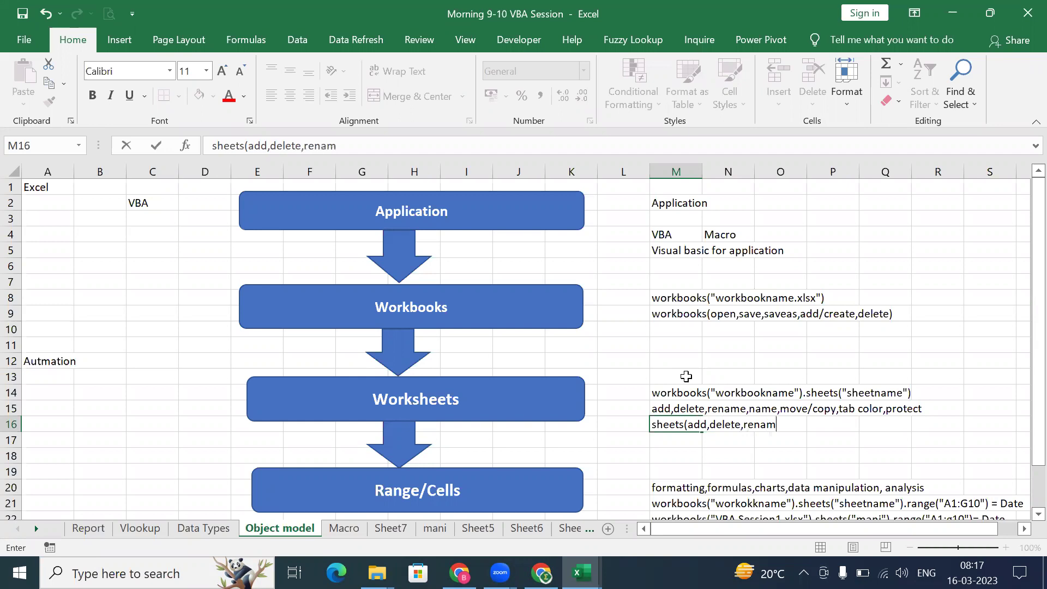
type("e,move,")
type("tab color,")
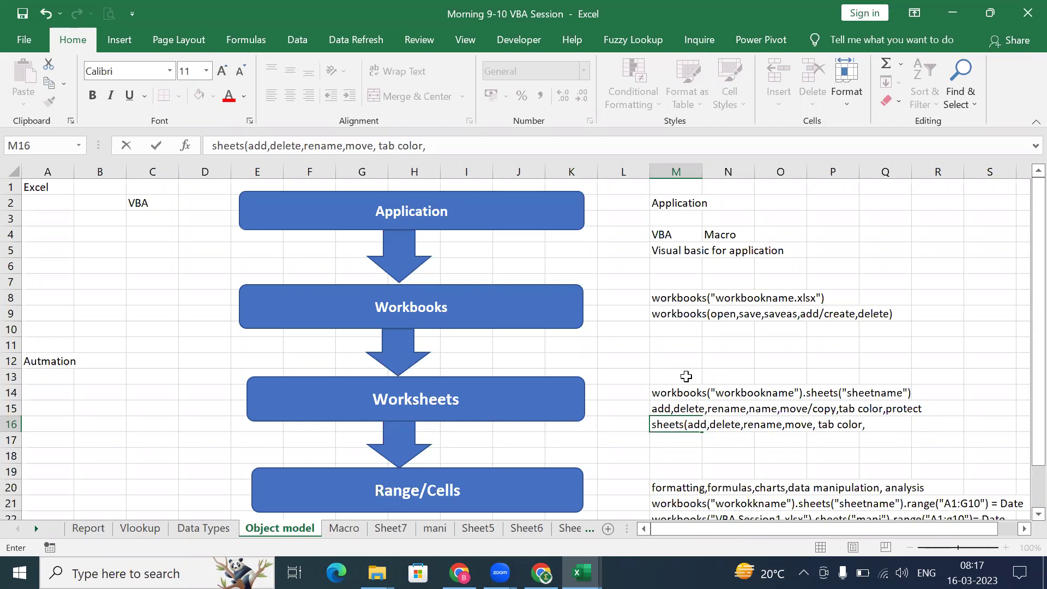
type("protect)")
key("Return")
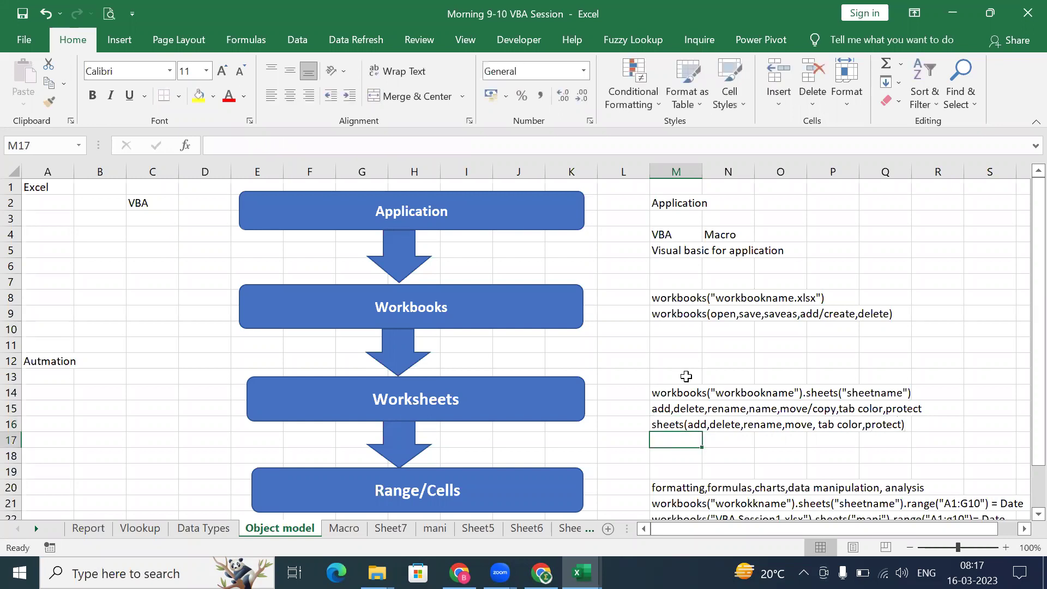
Step: Enter the sheet reference syntax sheets("sheetname") in cell M17
right_click(290, 528)
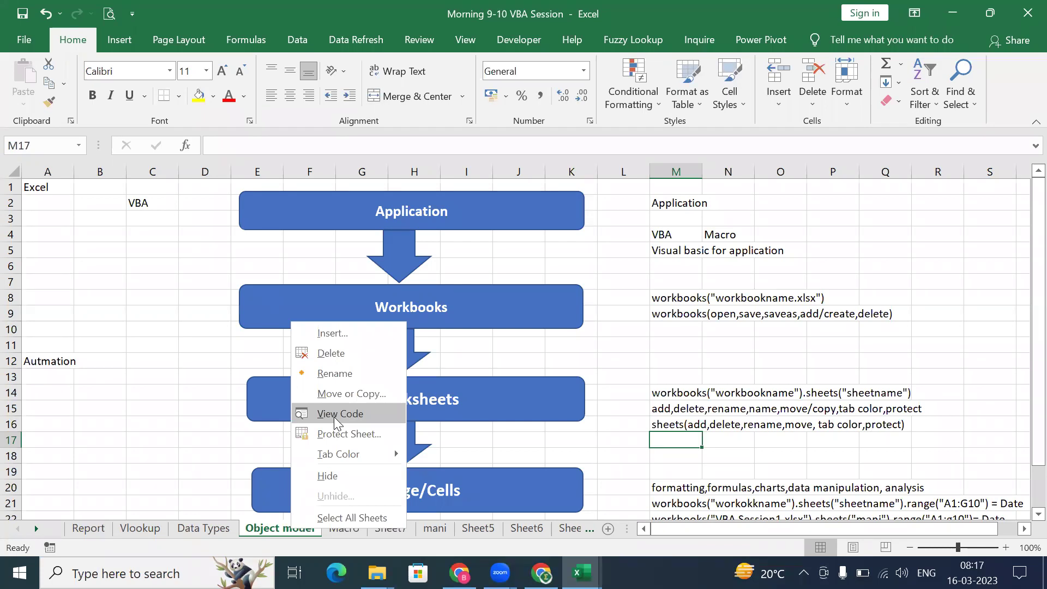
left_click(706, 363)
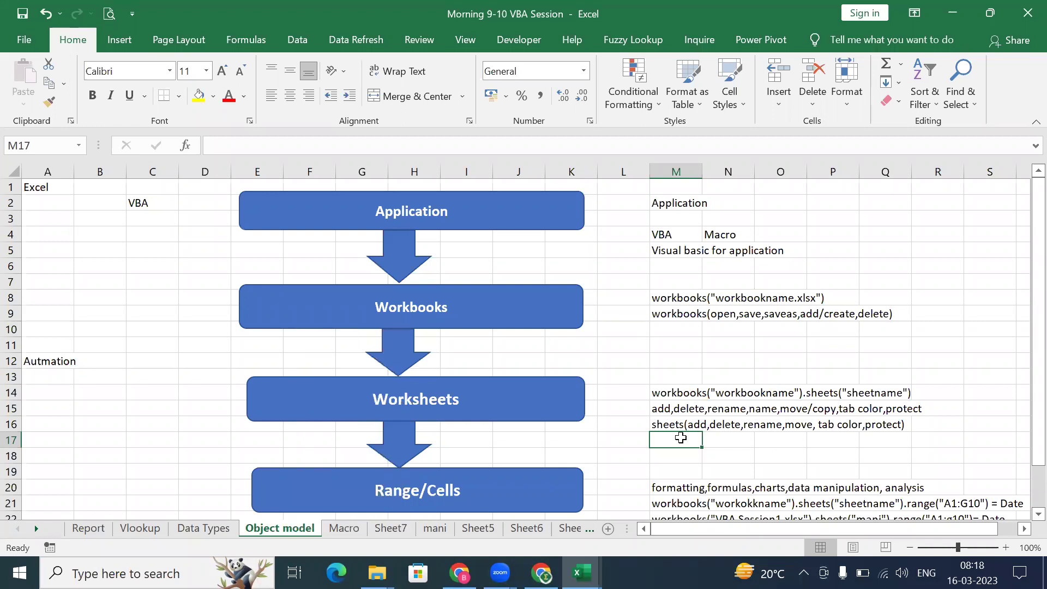
type("sheets(\"she")
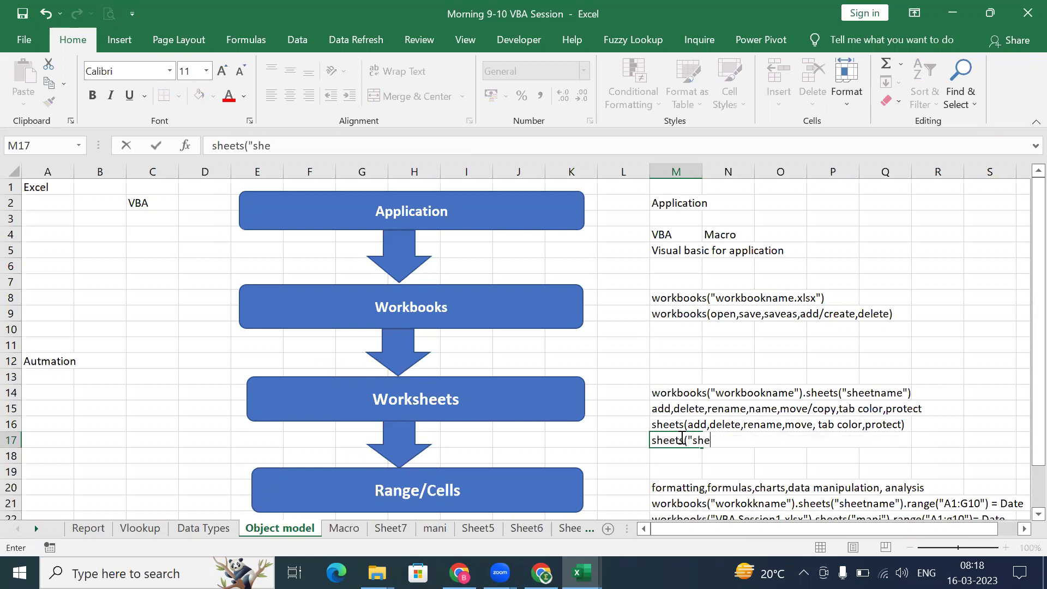
type("etname\")")
key("Return")
Step: Enter the full sheet reference workbooks("Workbookname").sheets("Sheetname") in cell M13
left_click(674, 375)
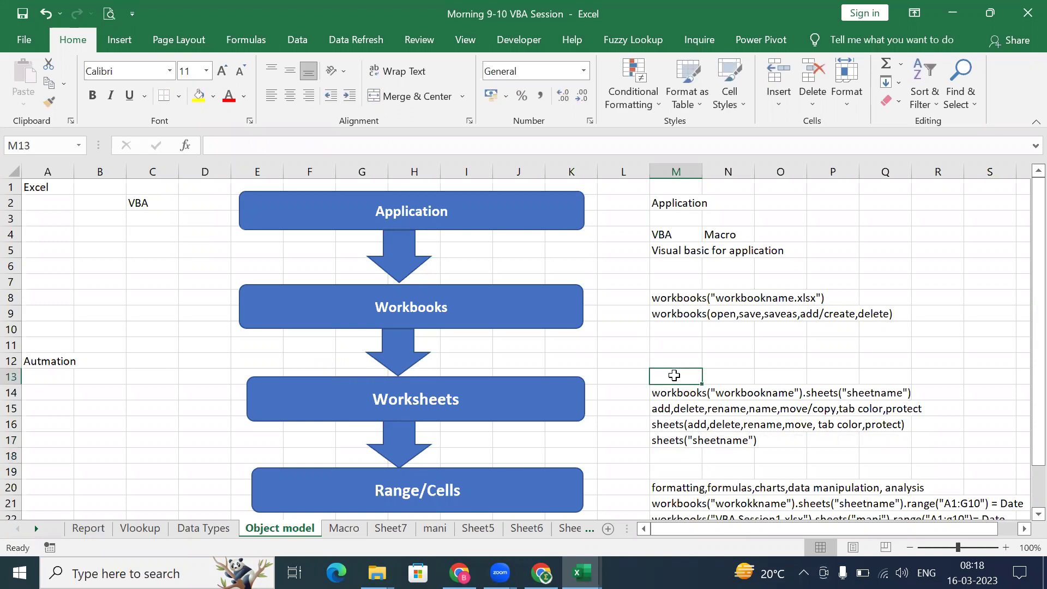
type("work")
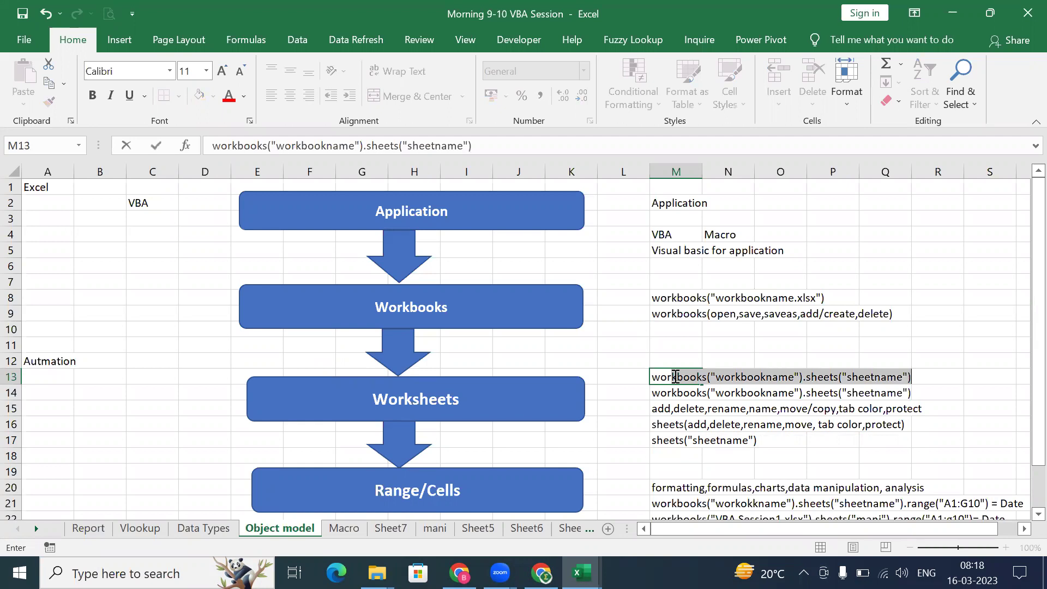
type("books(\"Workbookname\").sheets(\"Sheetname\")")
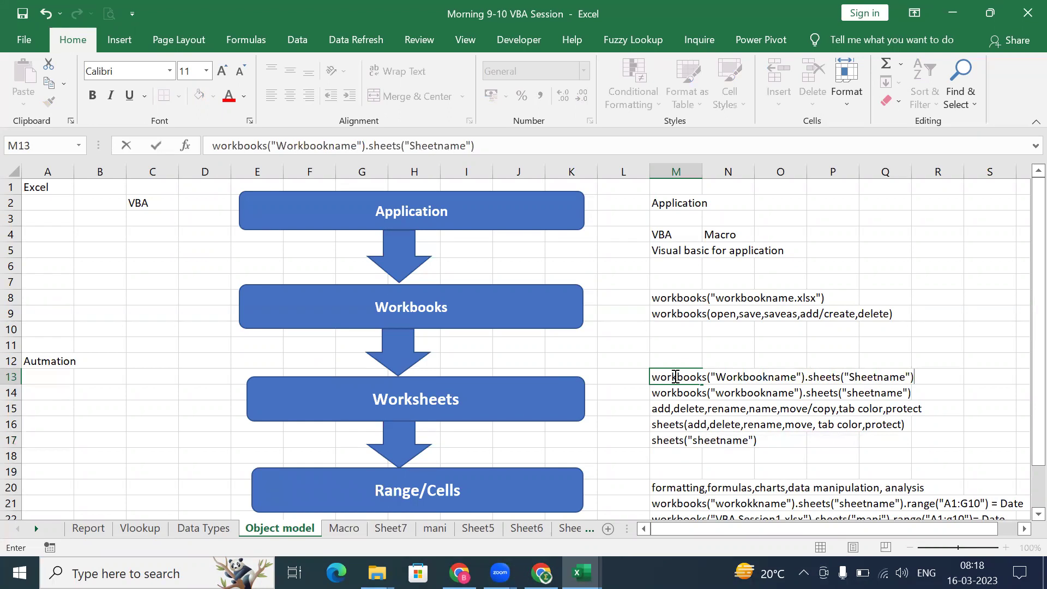
key("Return")
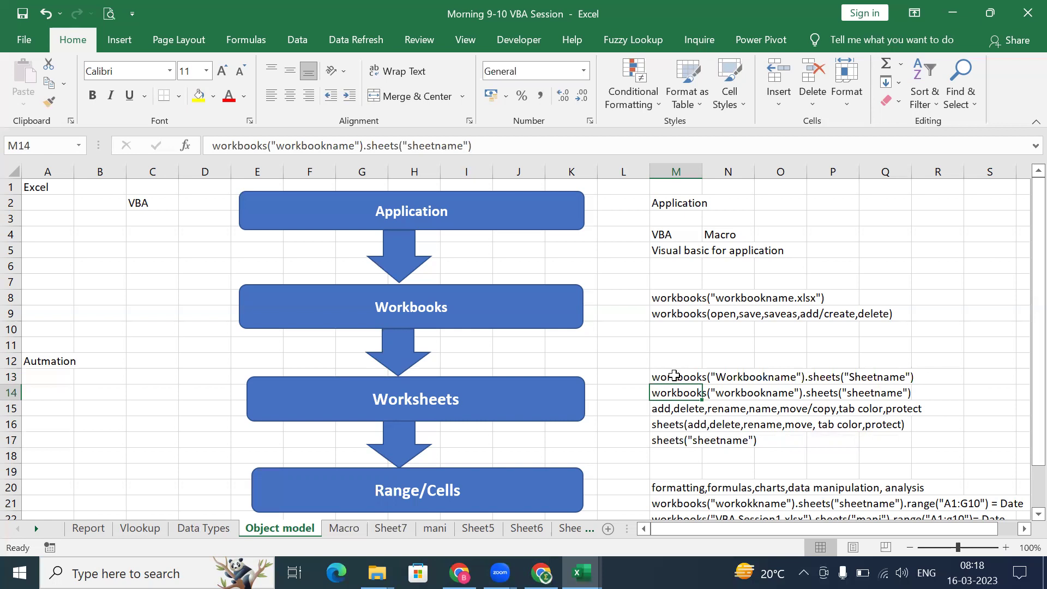
Step: Review the Worksheets notes in column M and switch between the Macro and Object model sheets, ending on Object model
left_click(682, 424)
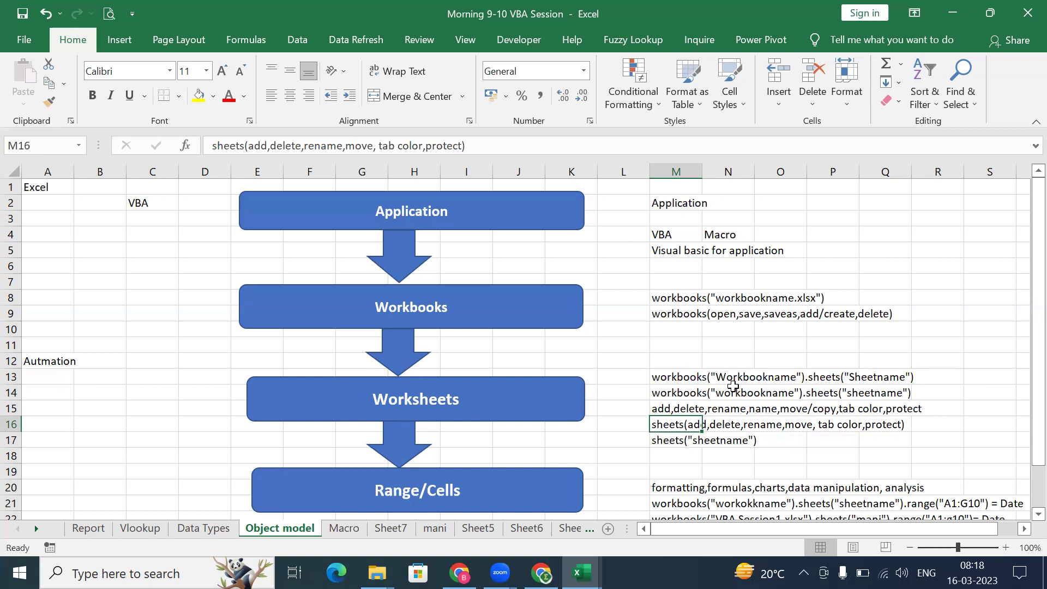
left_click(685, 377)
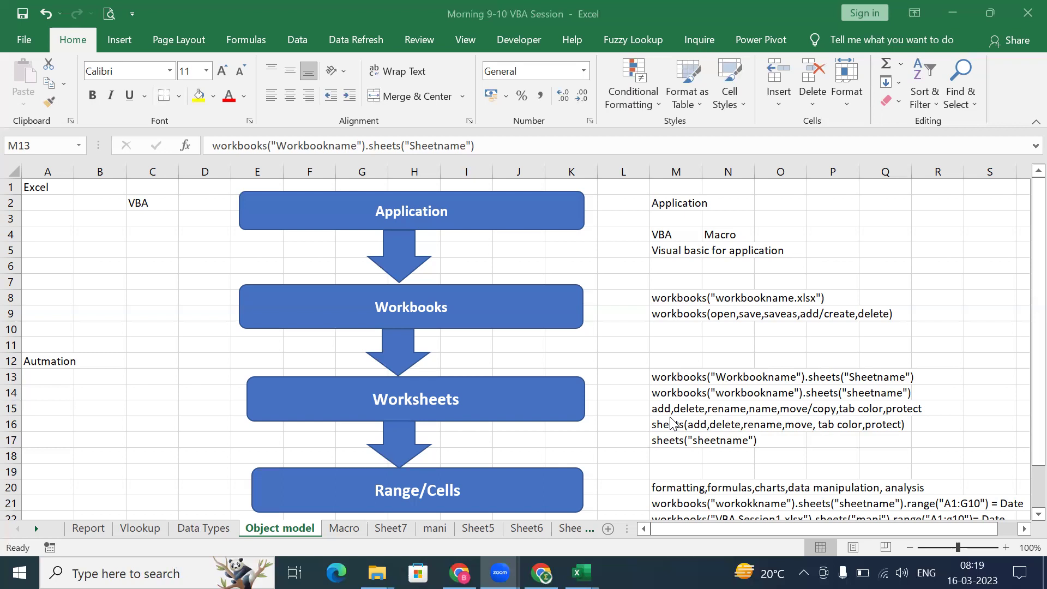
left_click(350, 530)
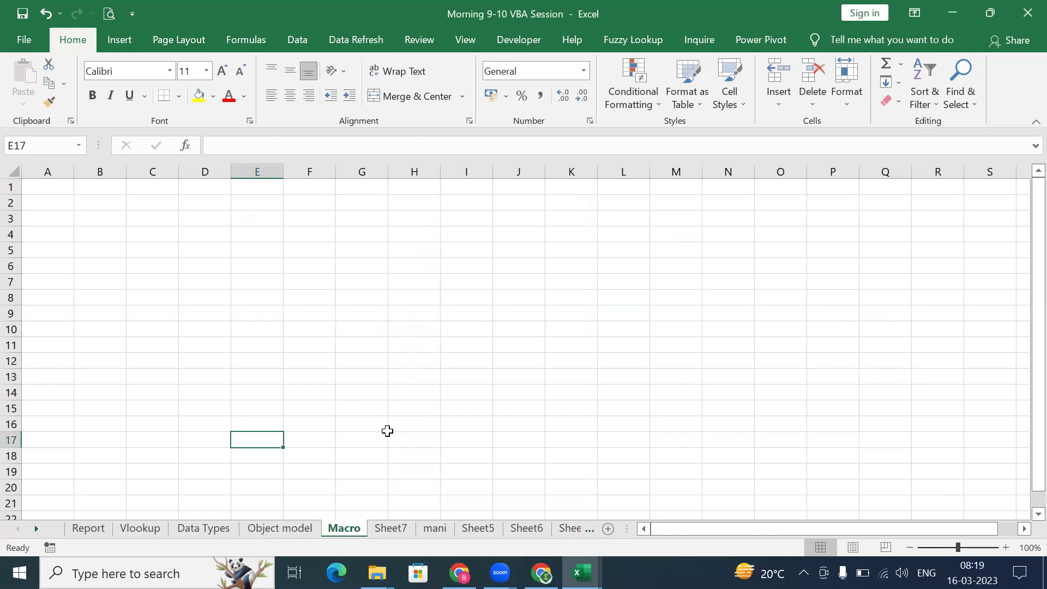
left_click(307, 528)
left_click(352, 529)
left_click(297, 526)
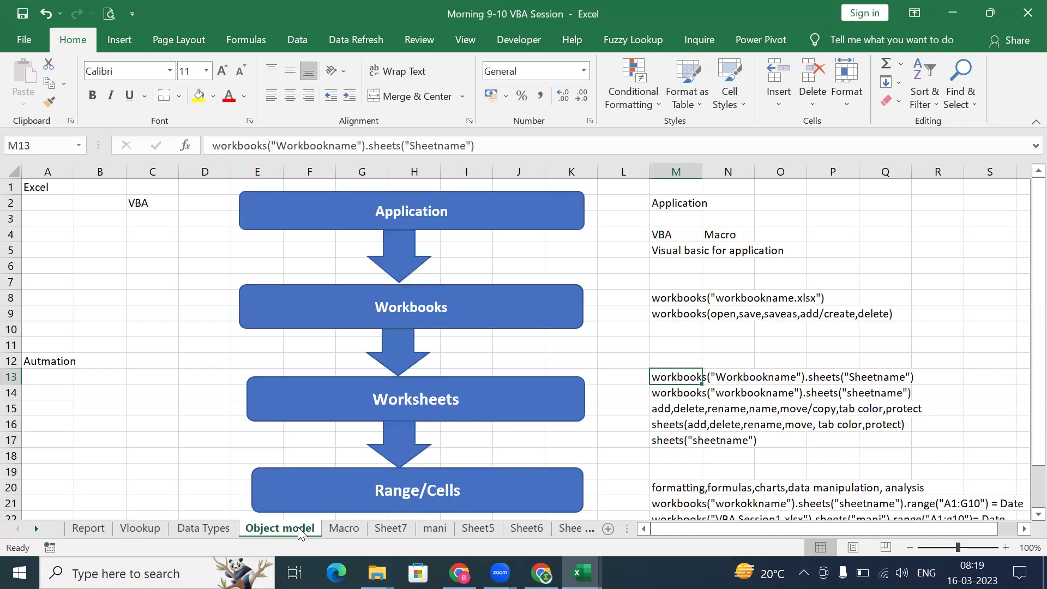
left_click(352, 528)
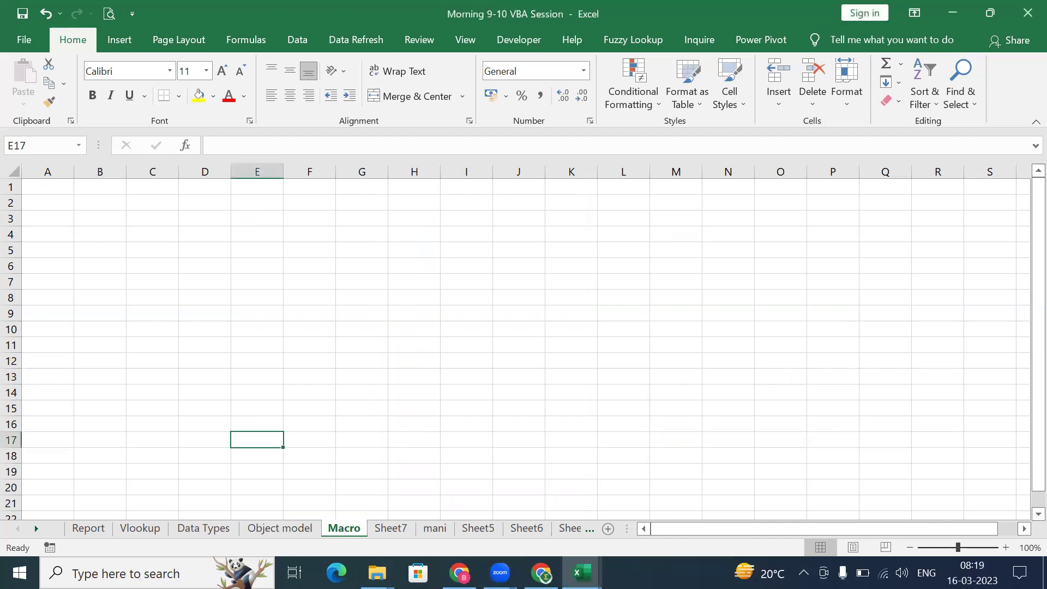
mouse_move(581, 573)
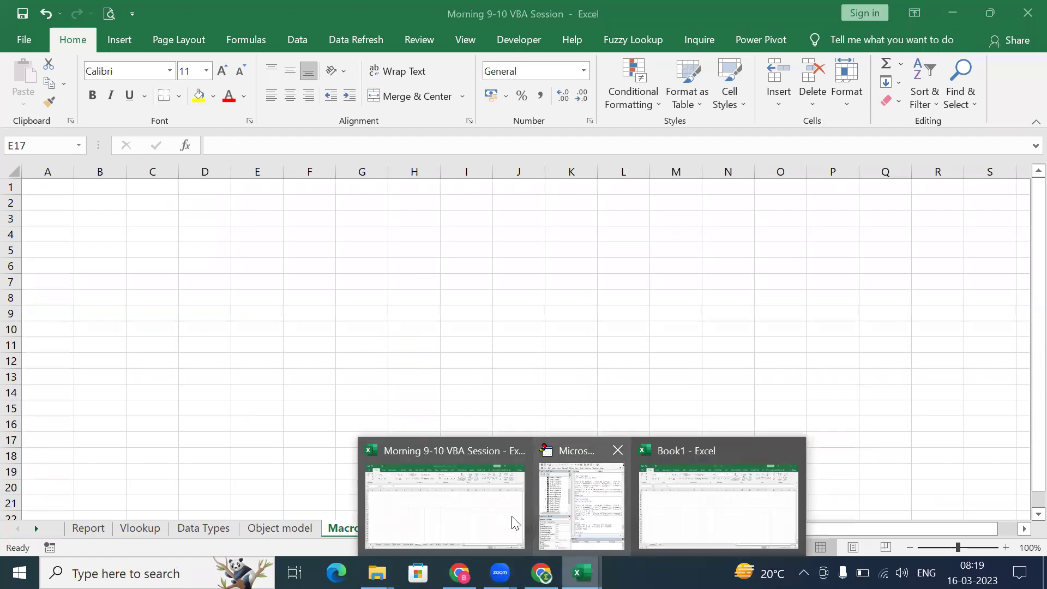
left_click(472, 503)
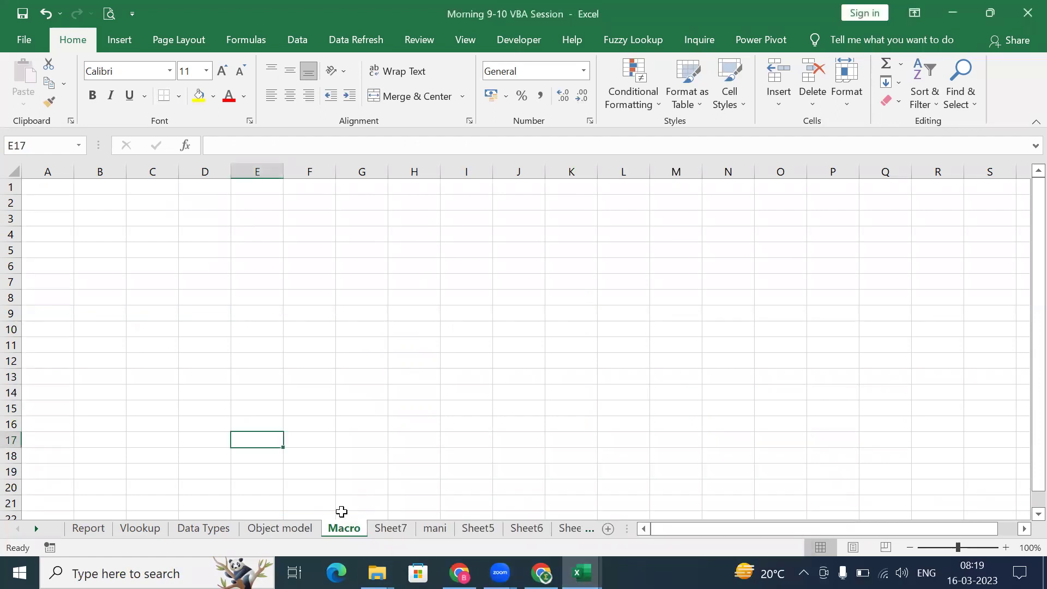
left_click(259, 528)
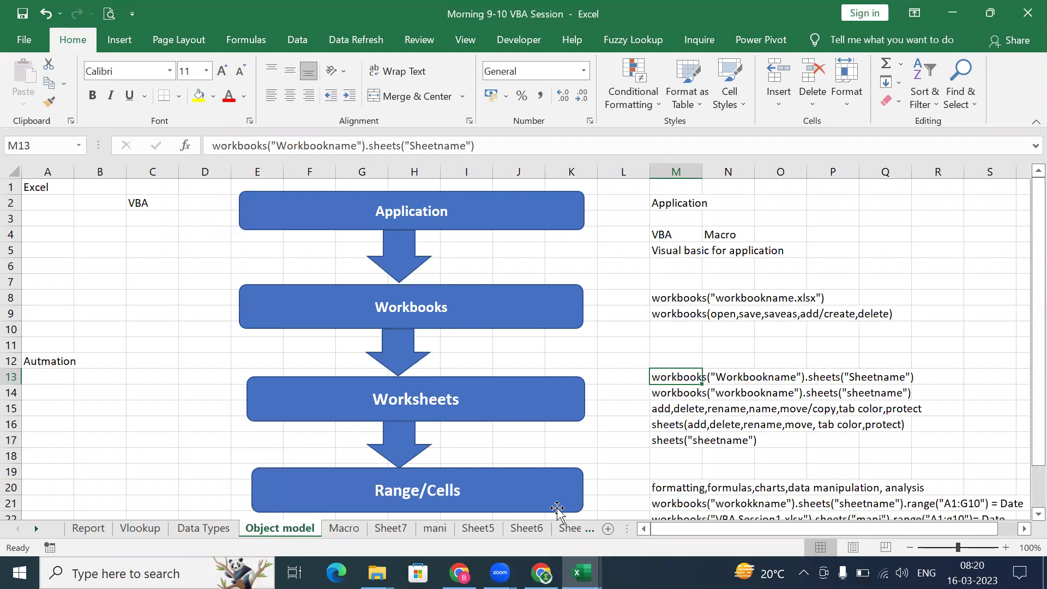
Step: Examine the notes beside the Range/Cells box, highlighting the range("A1:G10") = Date part of the reference in cell M21
left_click(613, 497)
key("Return")
scroll(618, 498, "down", 1)
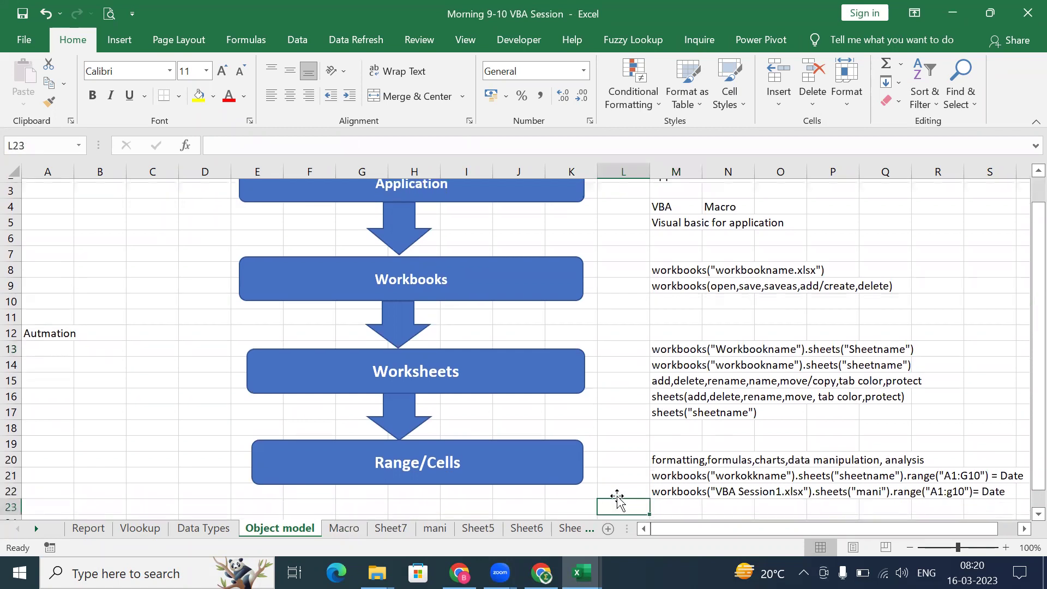
key("Up")
key("Up")
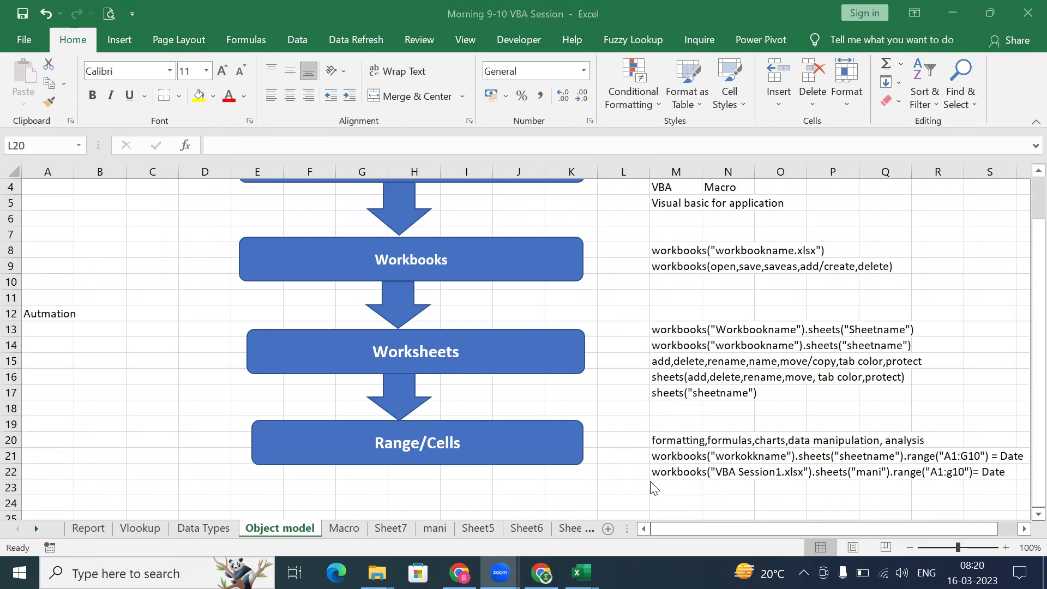
left_click(646, 445)
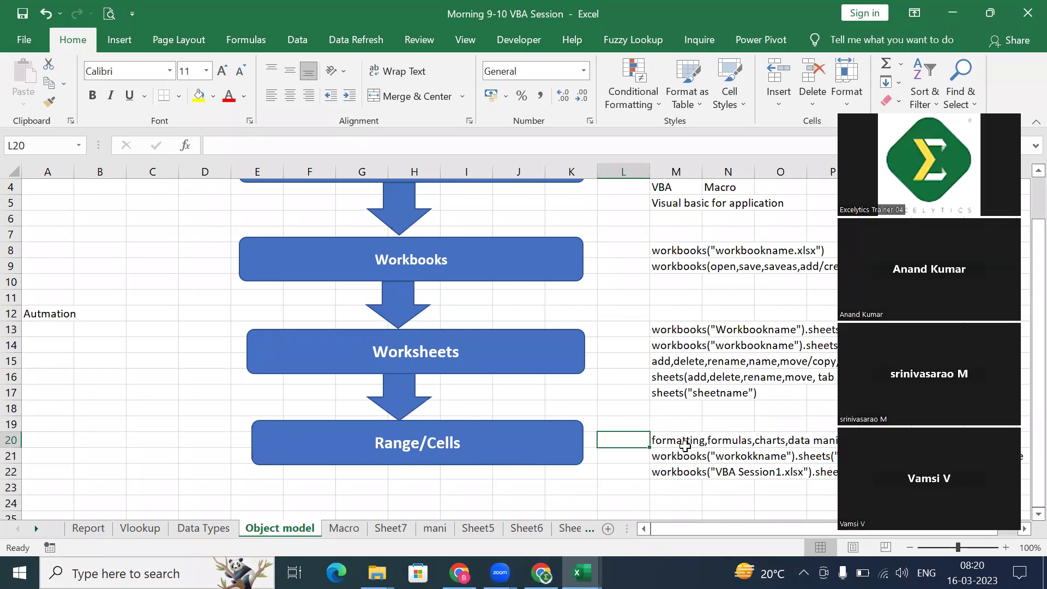
left_click(679, 392)
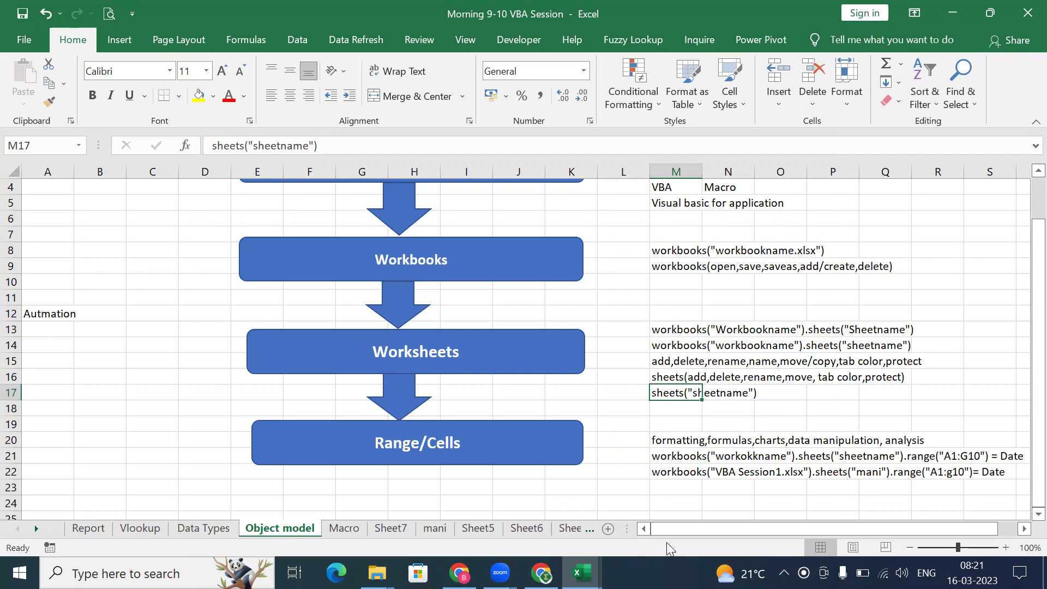
left_click(678, 458)
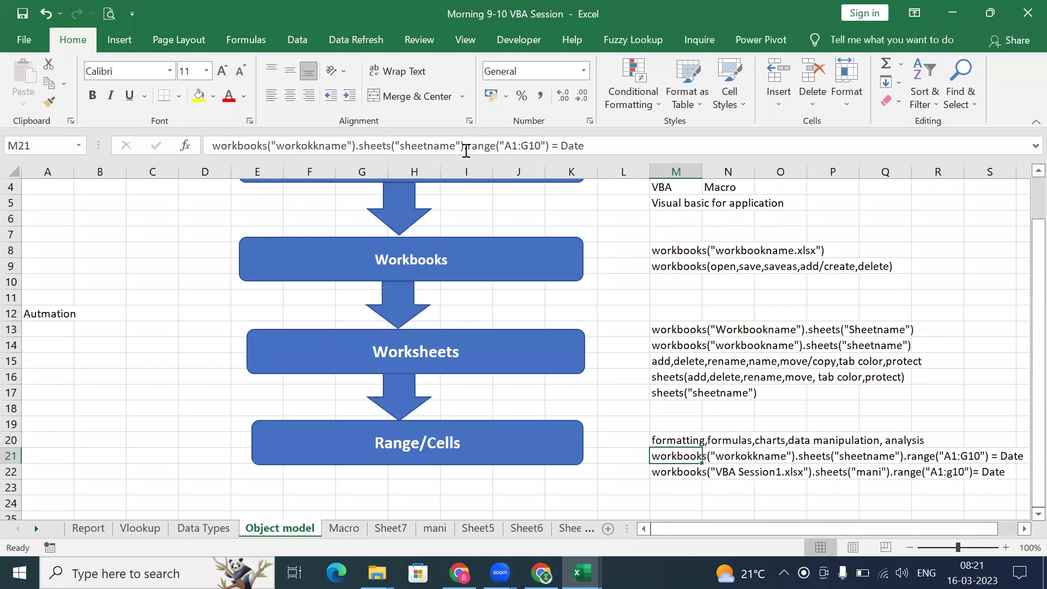
left_click_drag(466, 146, 599, 162)
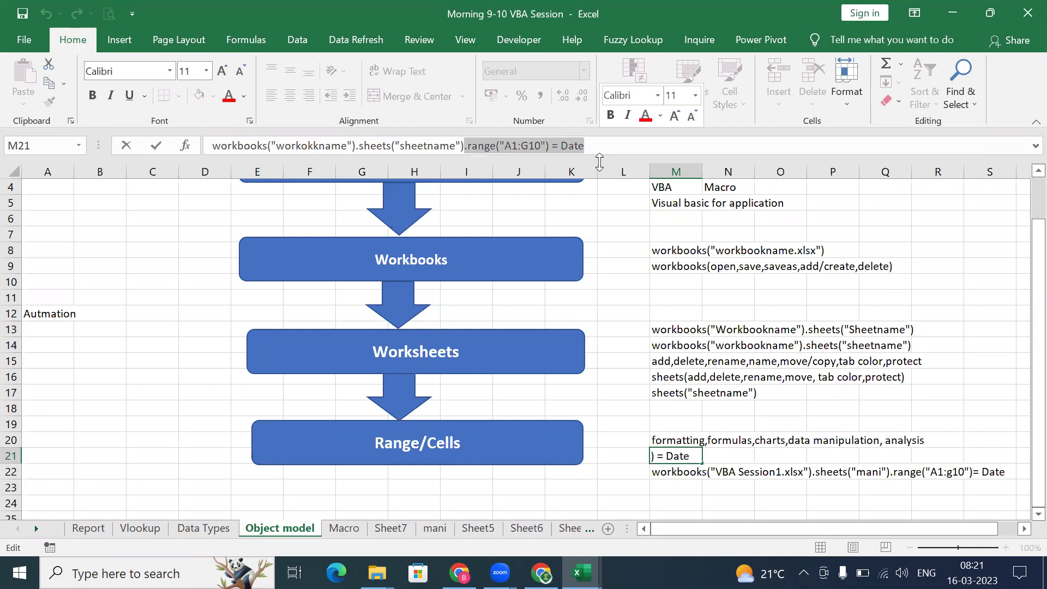
key("Return")
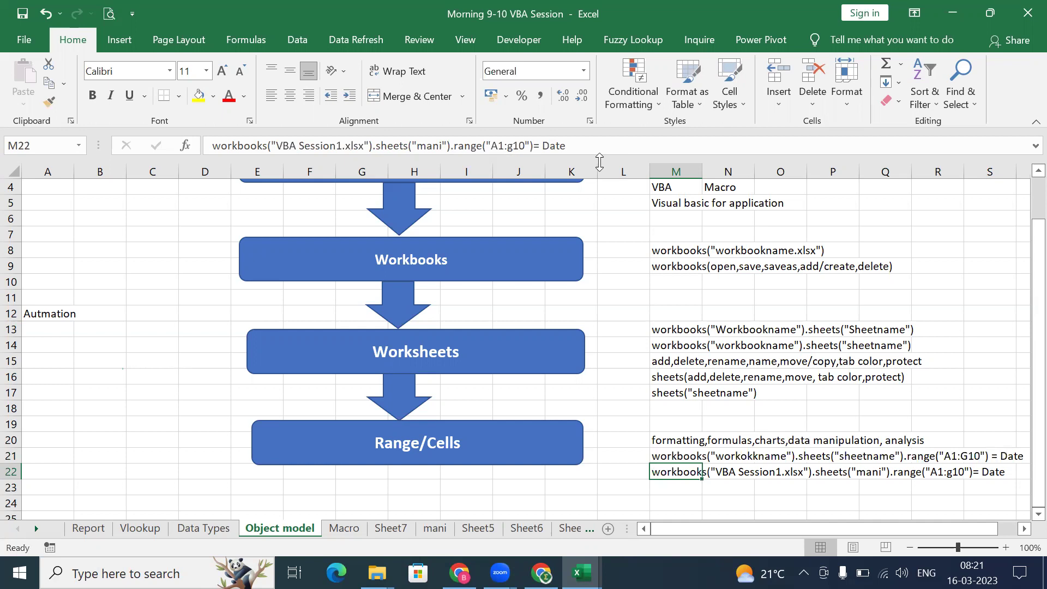
Step: Enter copy,paste,borderss in cell M23 under the Range/Cells notes
left_click(683, 492)
type("copy,paste,")
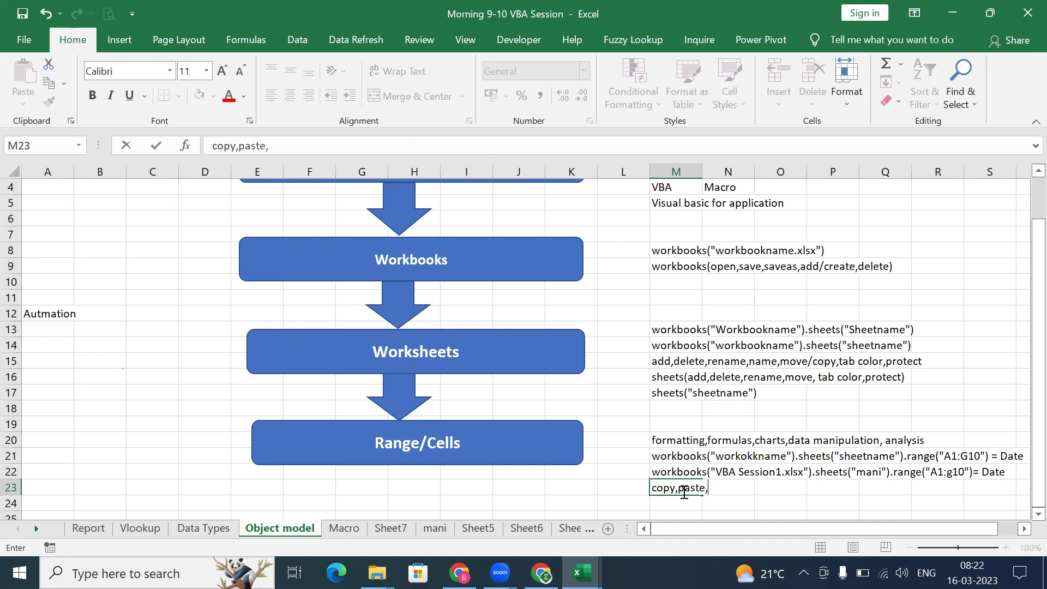
type("borderss")
key("Return")
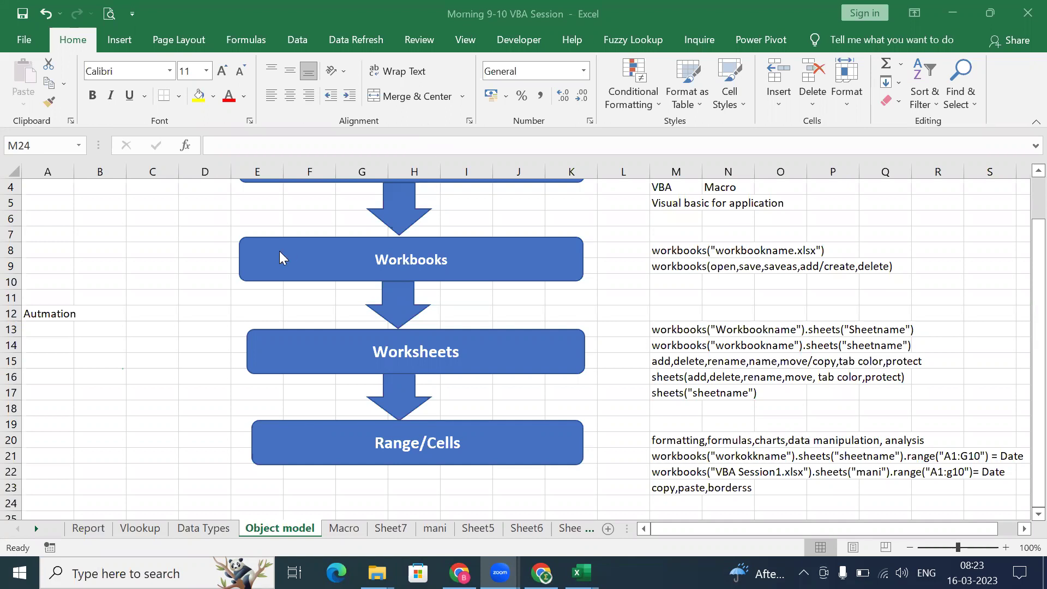
left_click(77, 328)
left_click(87, 366)
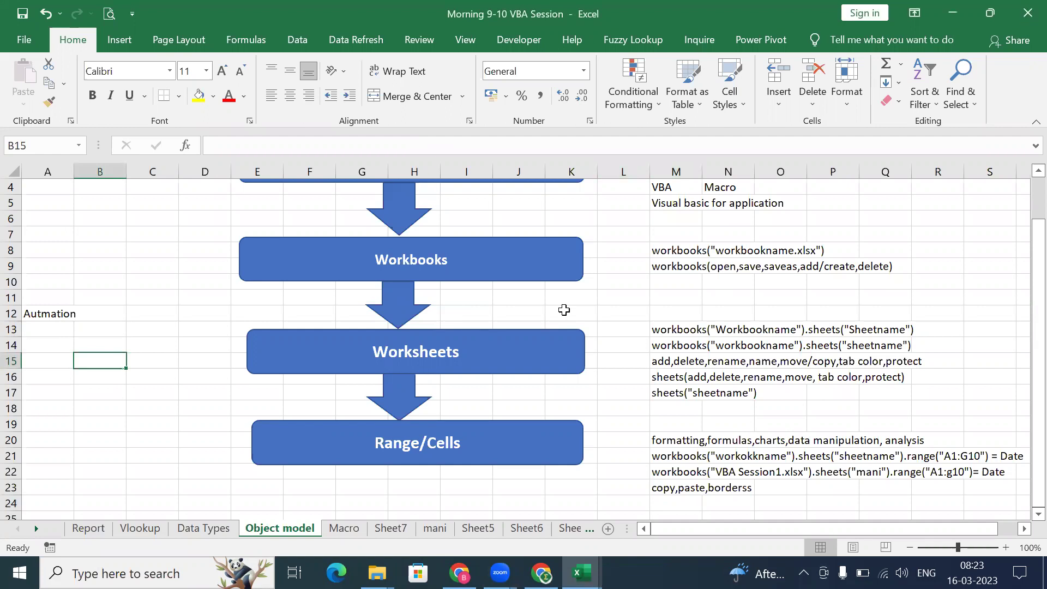
left_click_drag(1034, 384, 1012, 347)
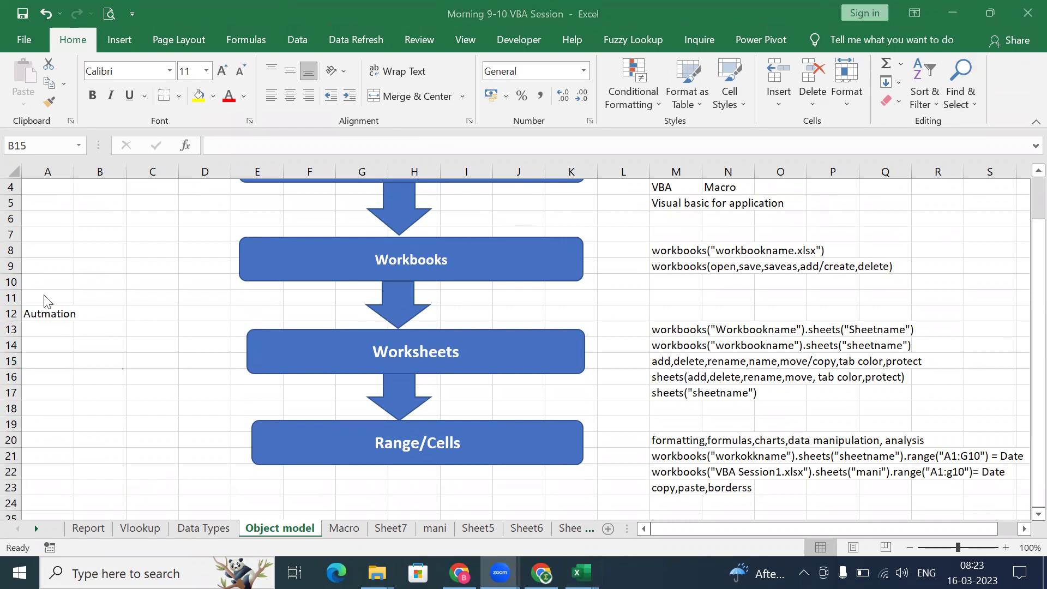
left_click(125, 298)
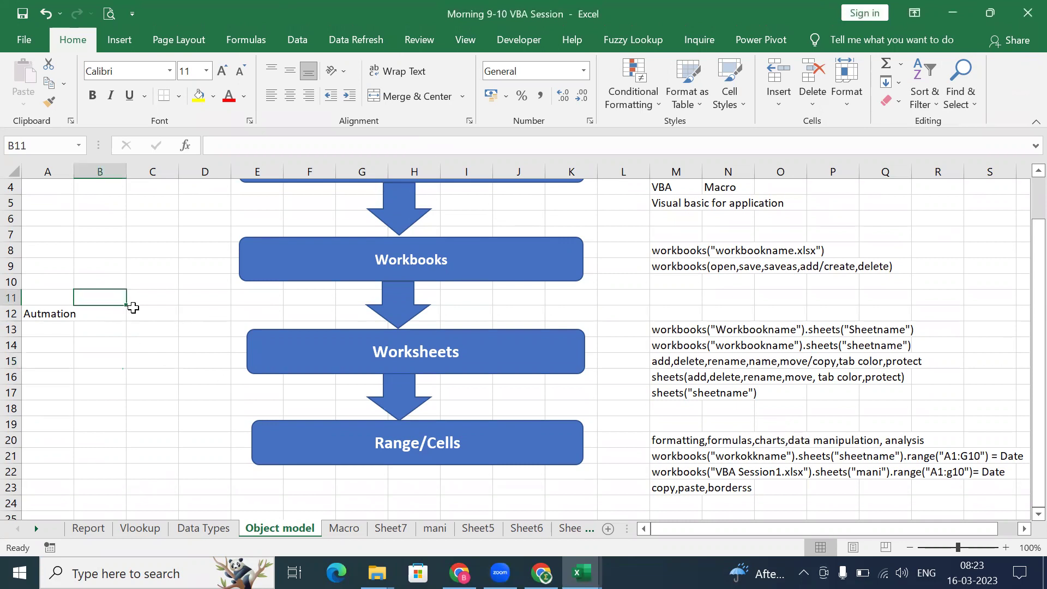
left_click(133, 307)
left_click(135, 372)
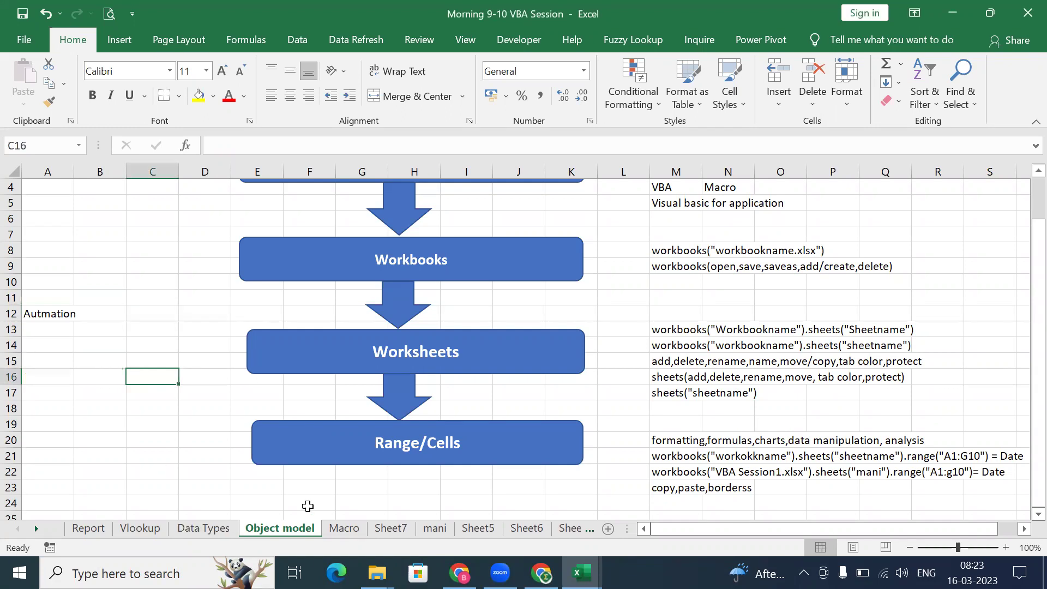
left_click(149, 297)
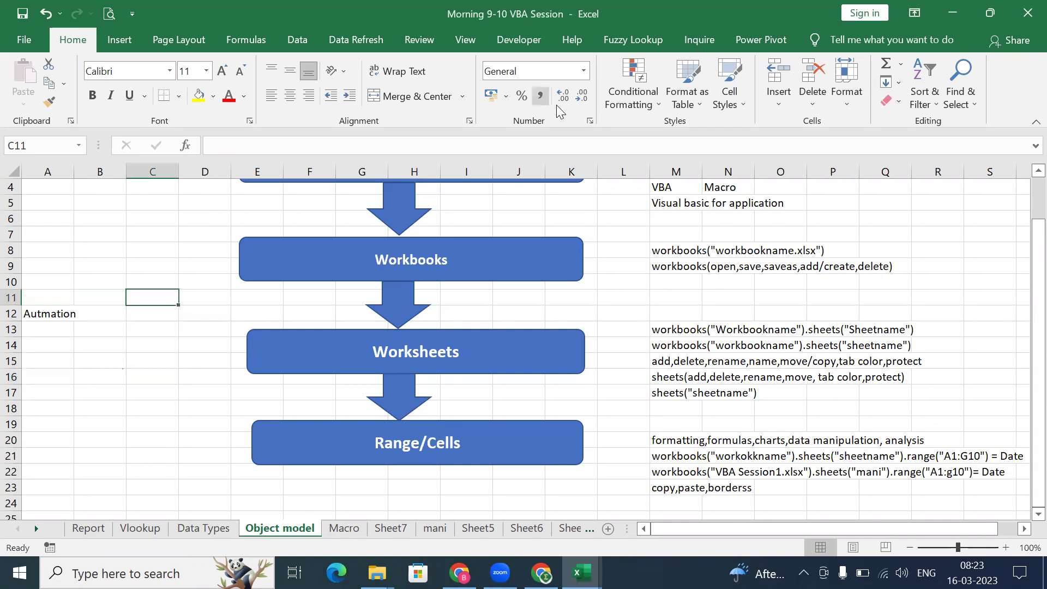
Step: Display the Developer commands on the ribbon and examine the macro, add-in and control tools they offer
left_click(521, 32)
left_click(142, 234)
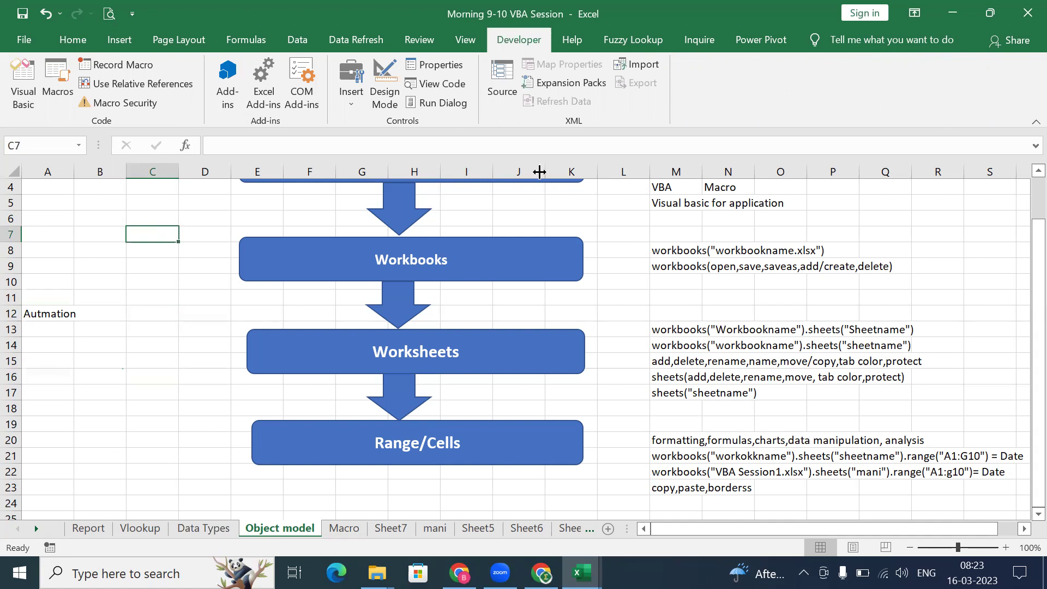
left_click(166, 218)
left_click(134, 317)
left_click(135, 232)
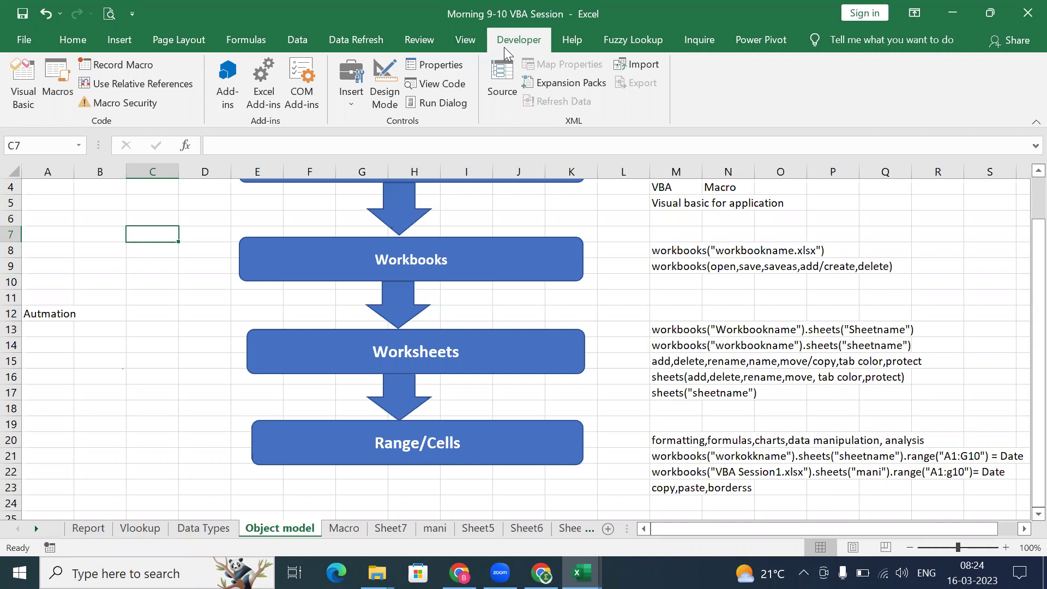
left_click(121, 298)
left_click(102, 233)
left_click(166, 249)
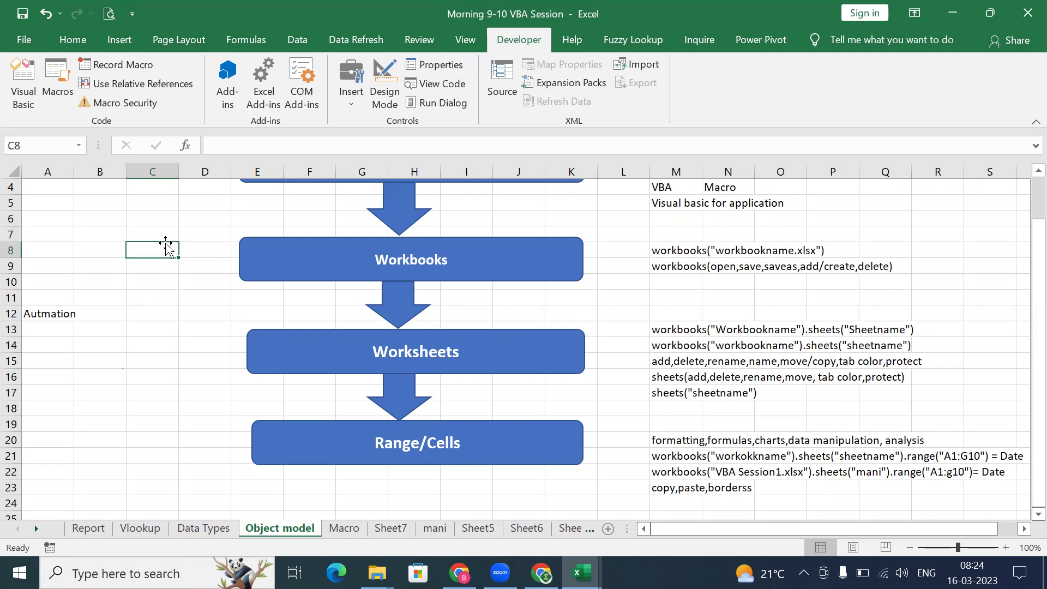
Step: Hide the Data Refresh (Custom) tab in the Customize Ribbon options, keeping the Developer tab enabled
left_click(25, 38)
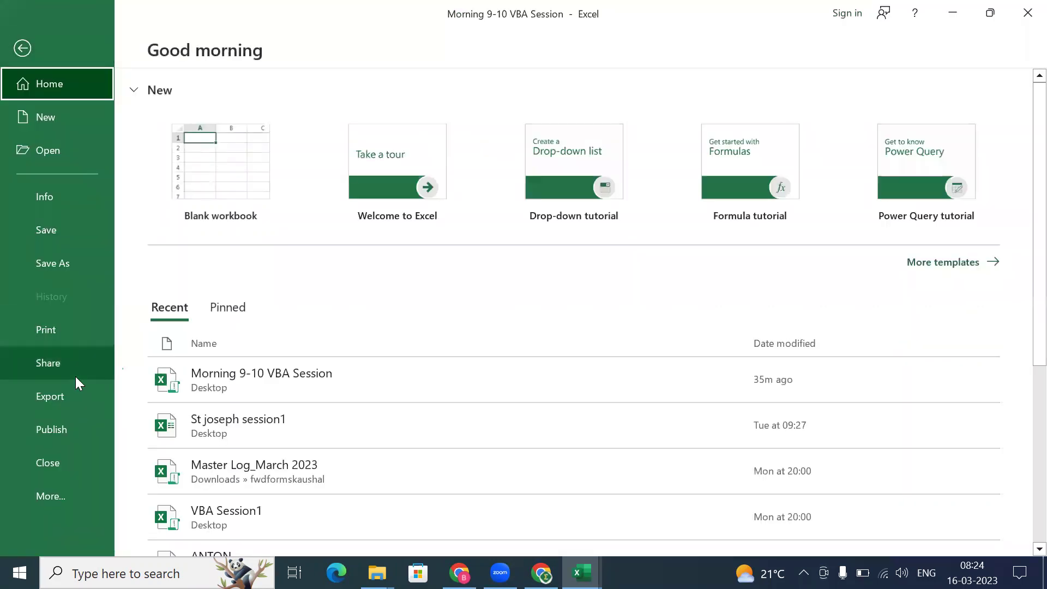
left_click(62, 502)
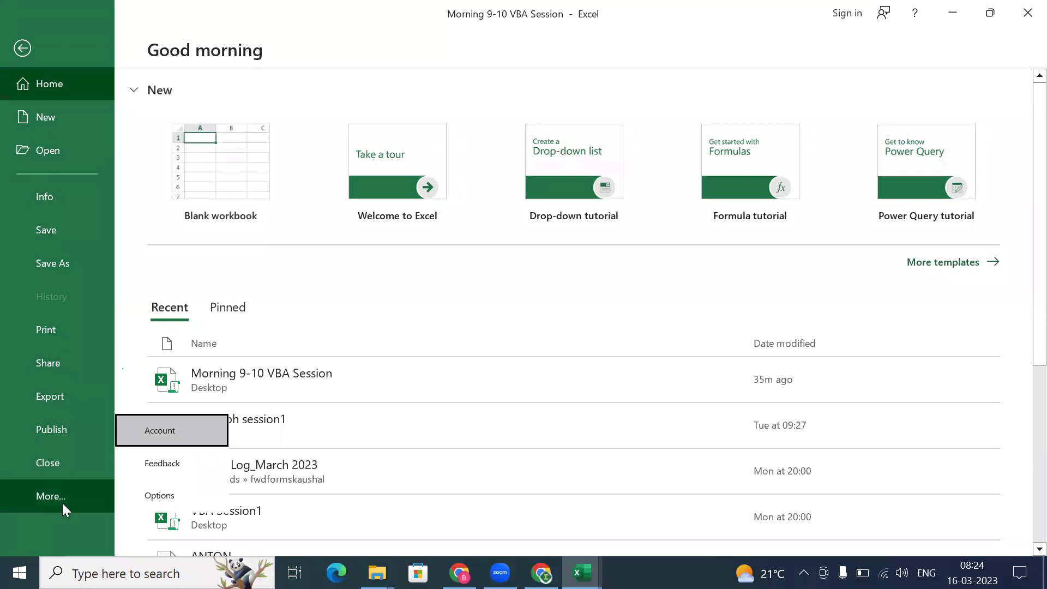
left_click(171, 500)
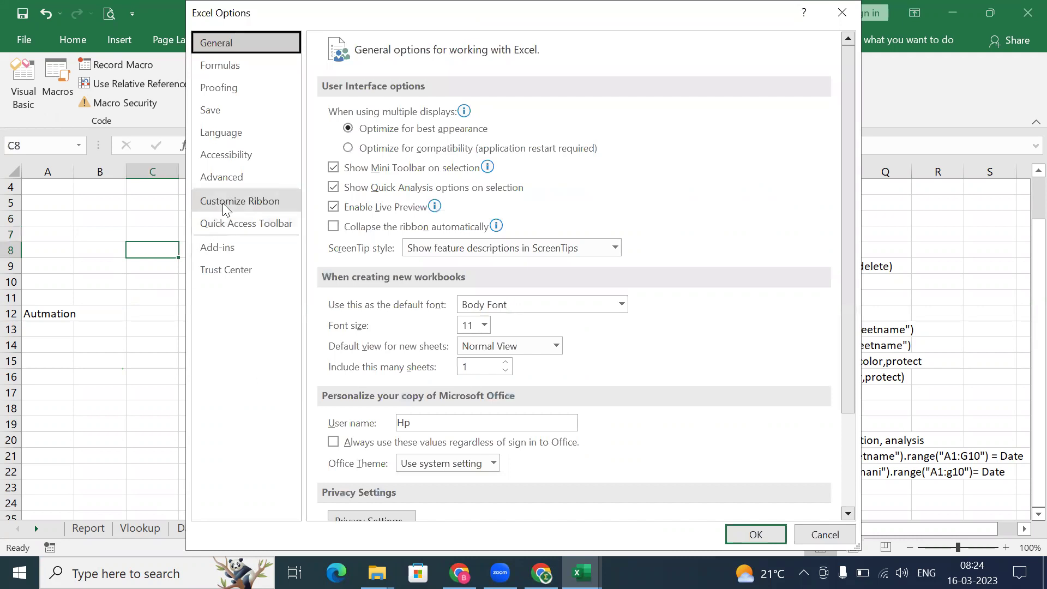
left_click(222, 203)
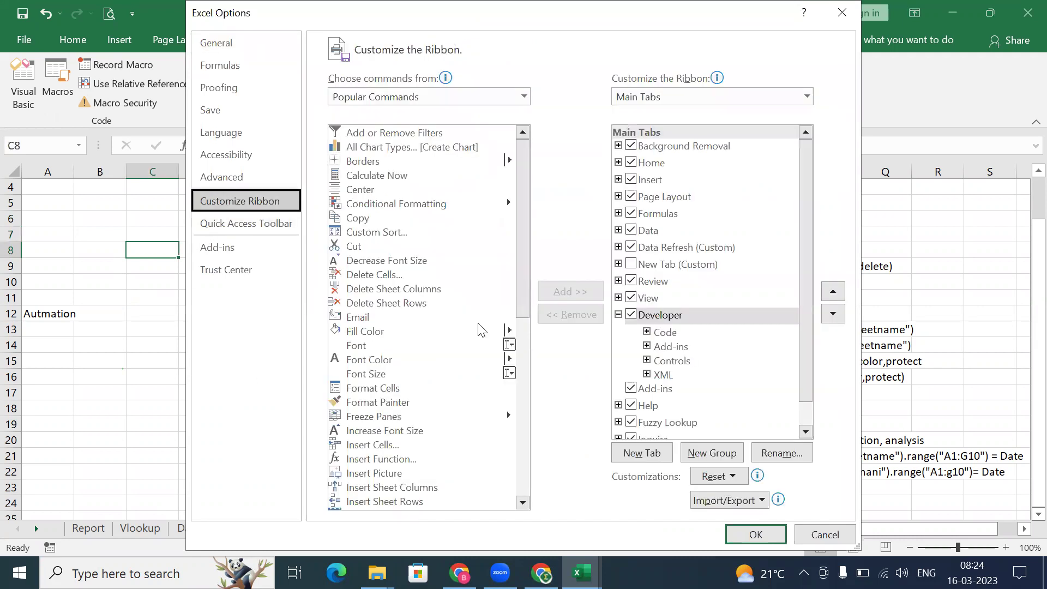
left_click_drag(806, 207, 807, 288)
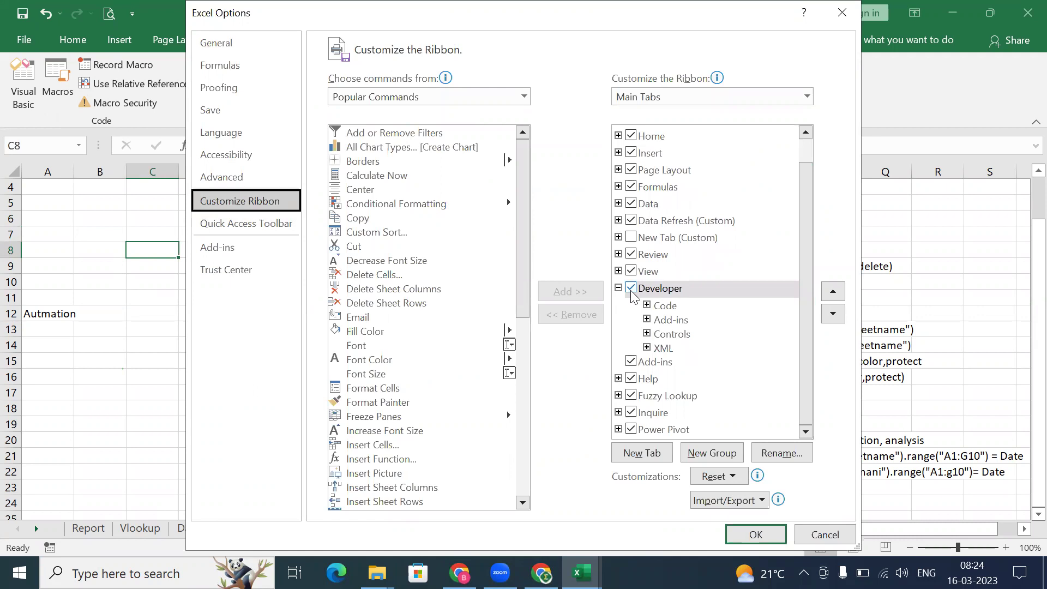
left_click(632, 221)
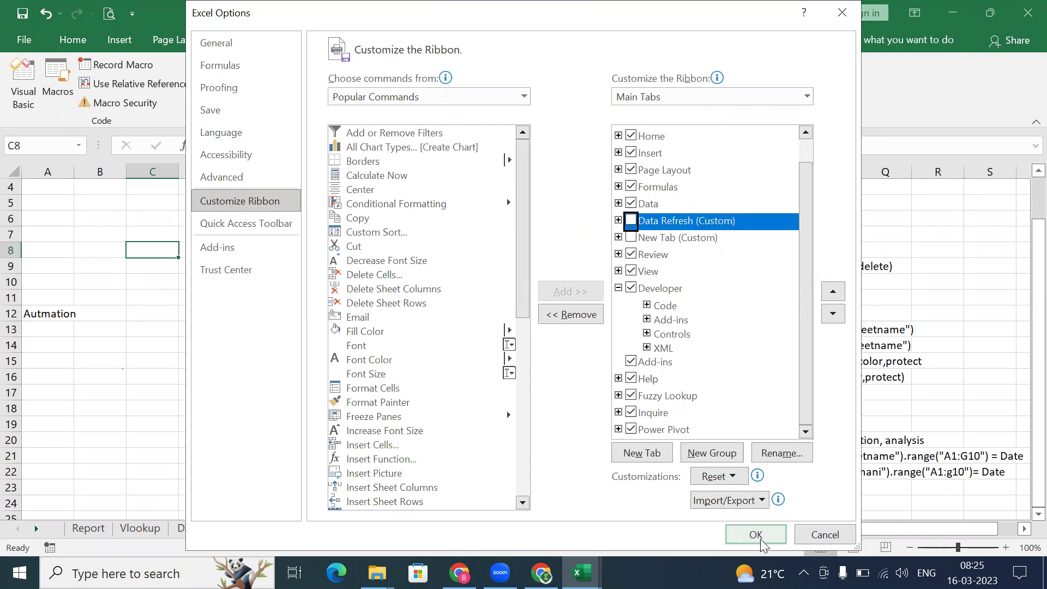
left_click(761, 543)
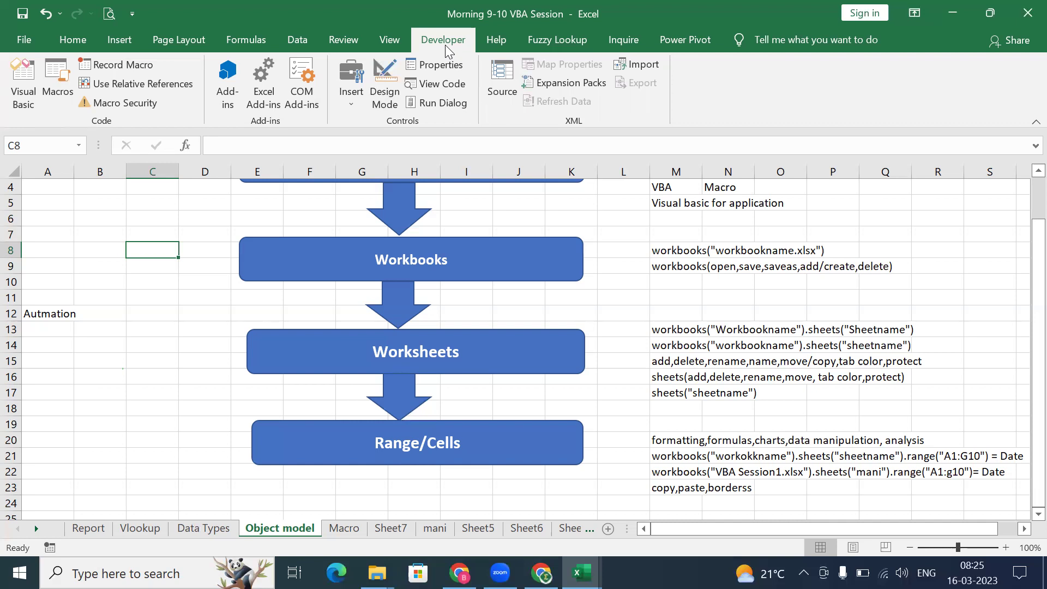
Step: Re-enable the Data Refresh (Custom) tab in the Customize Ribbon options so it shows on the ribbon
left_click(16, 44)
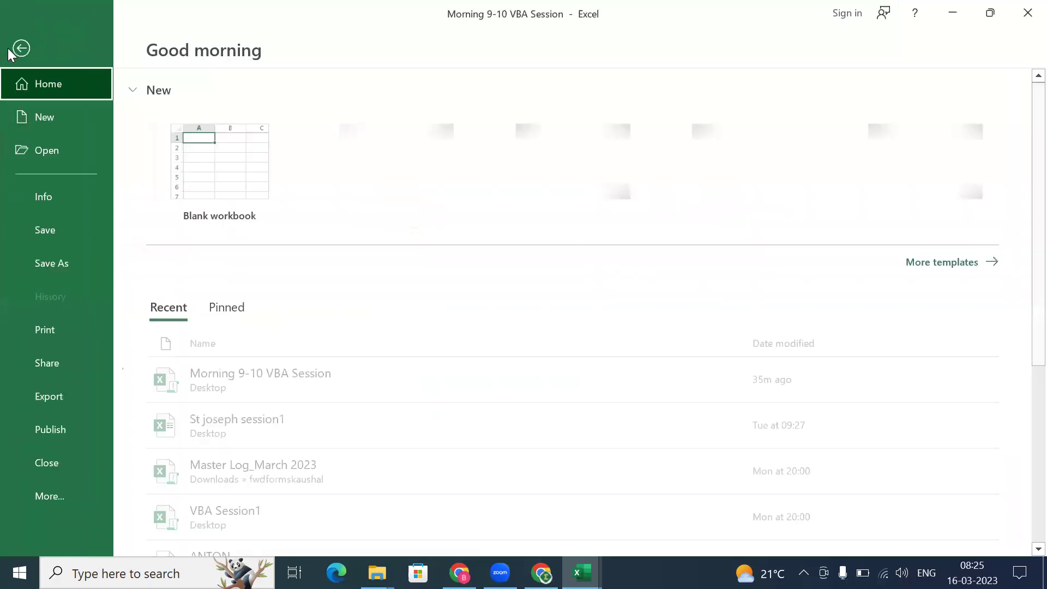
left_click(68, 505)
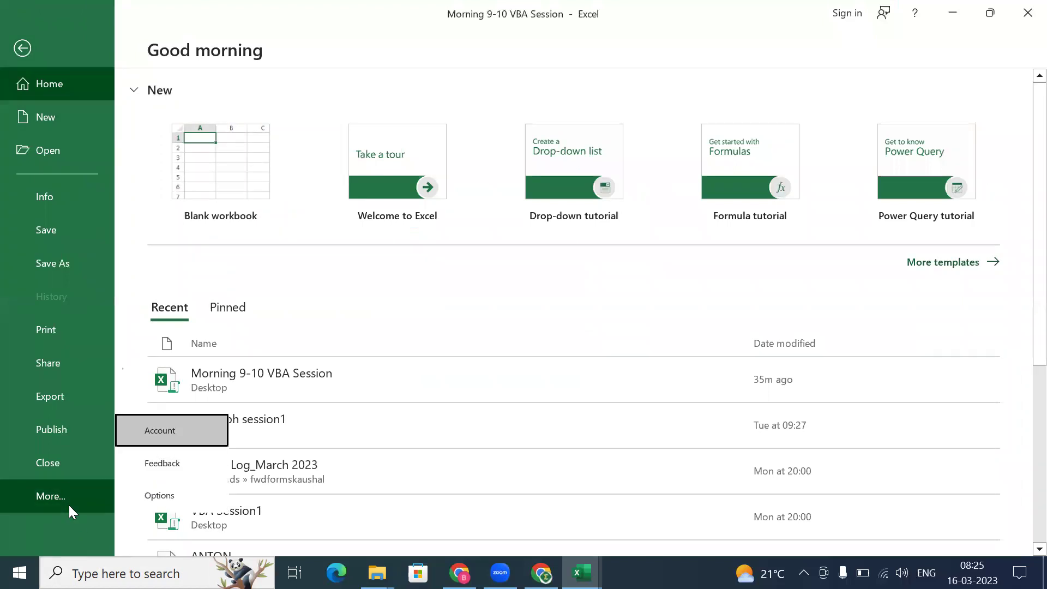
left_click(168, 506)
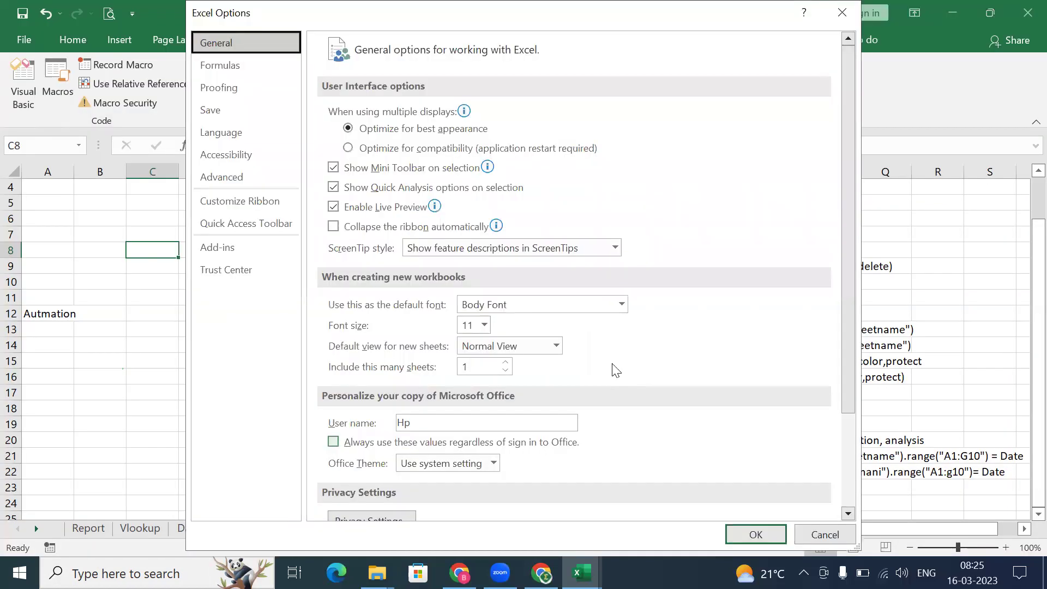
left_click(221, 208)
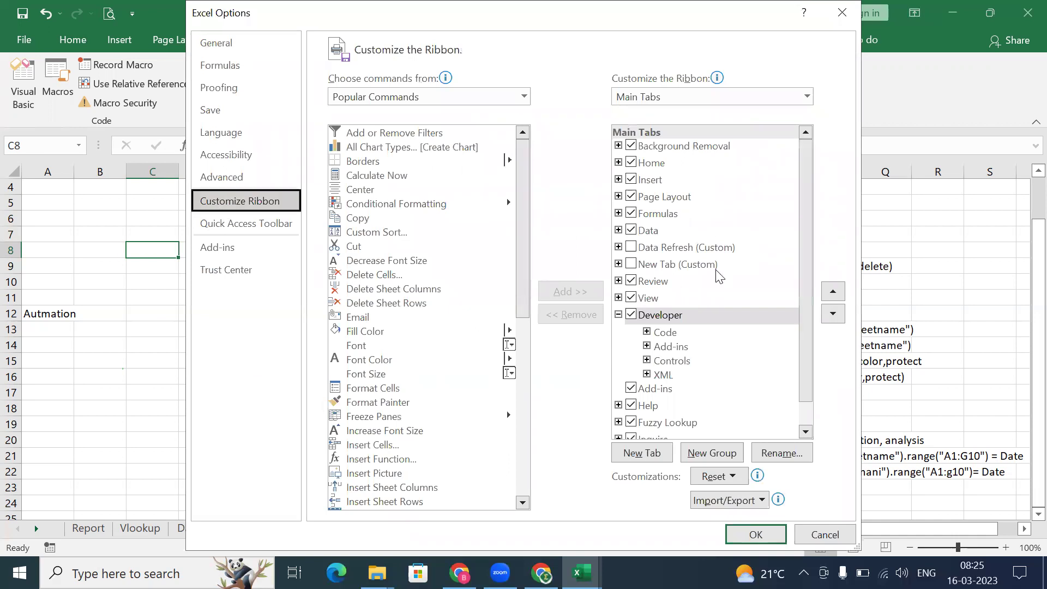
left_click(631, 247)
left_click(750, 536)
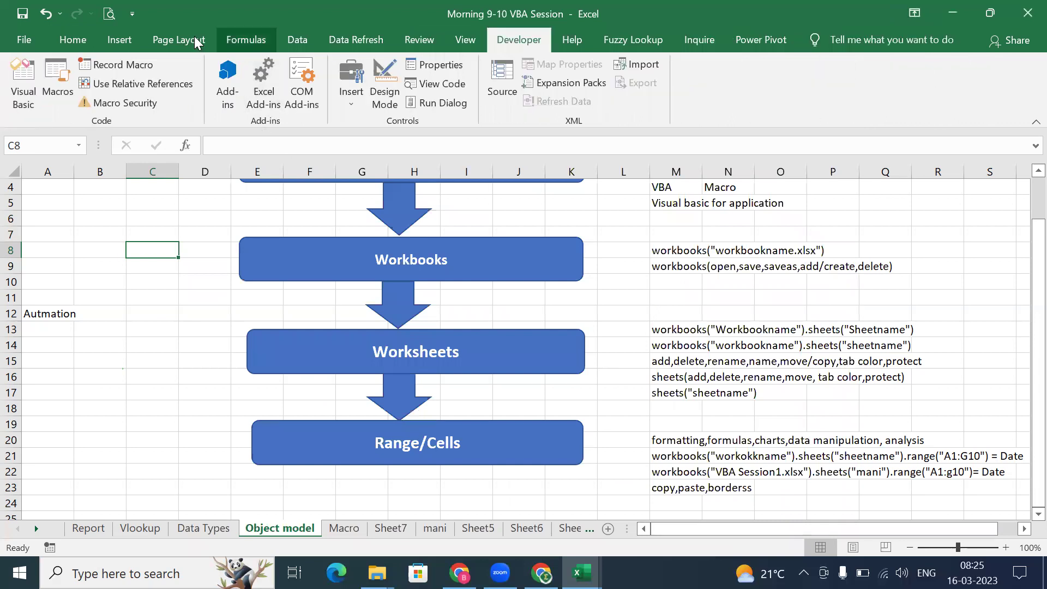
Step: Examine the Data Refresh ribbon commands and the Macros command list in the Customize Ribbon options, closing the options without changes
left_click(355, 39)
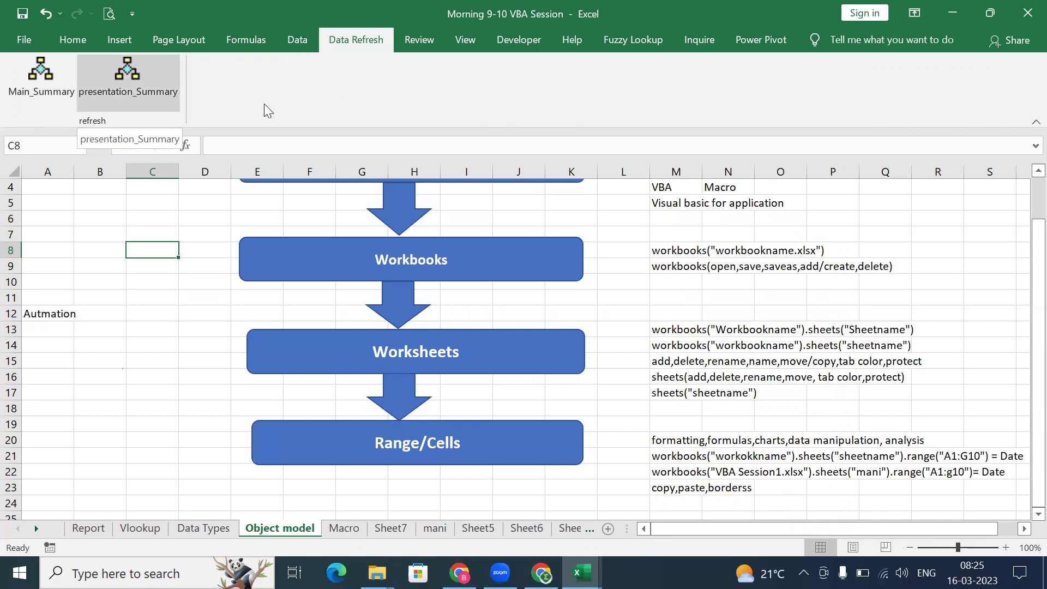
left_click(24, 41)
left_click(67, 505)
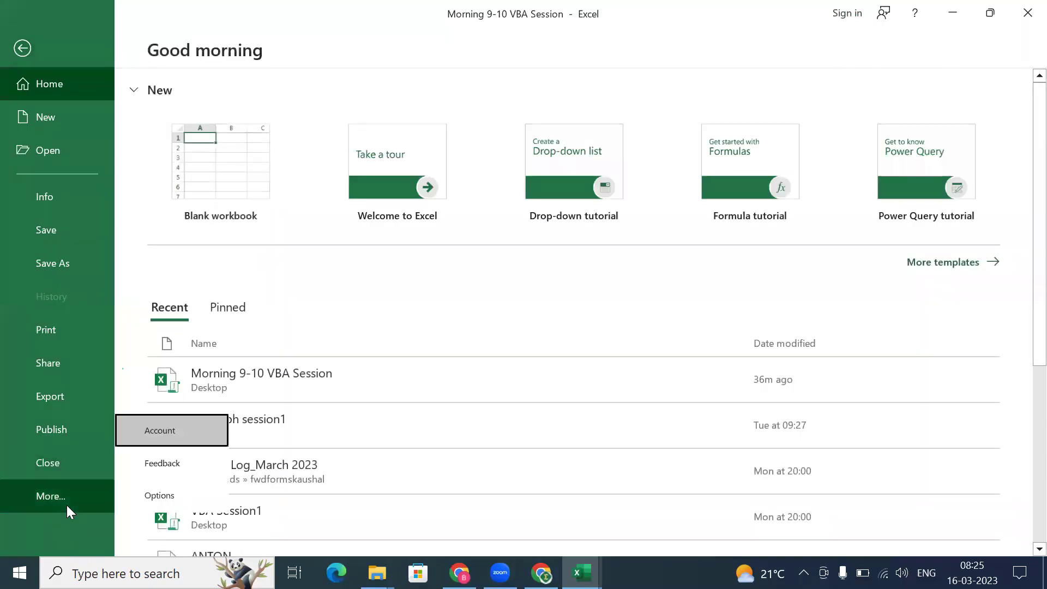
left_click(138, 495)
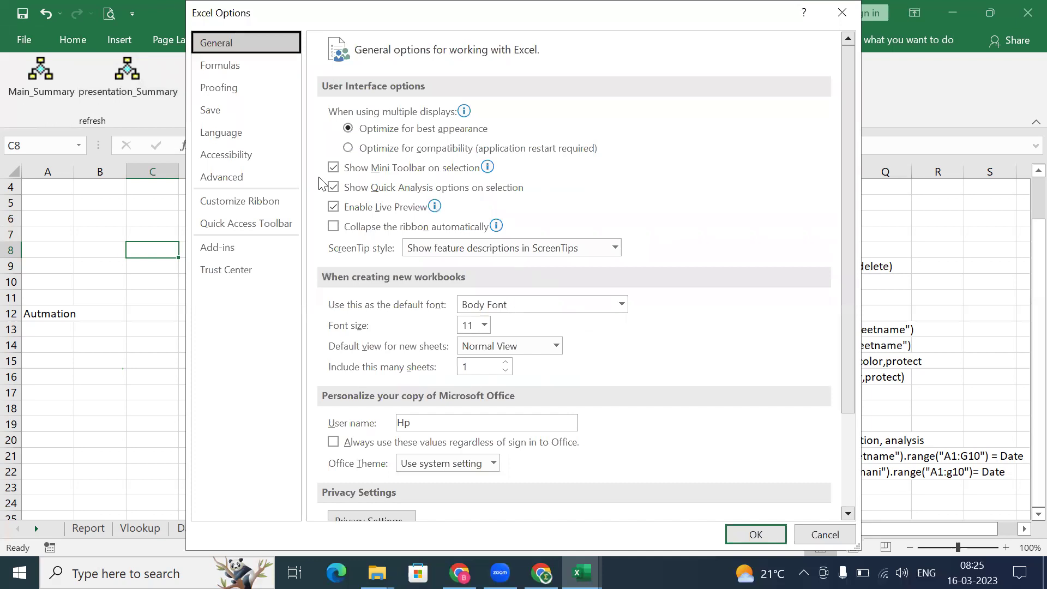
left_click(243, 203)
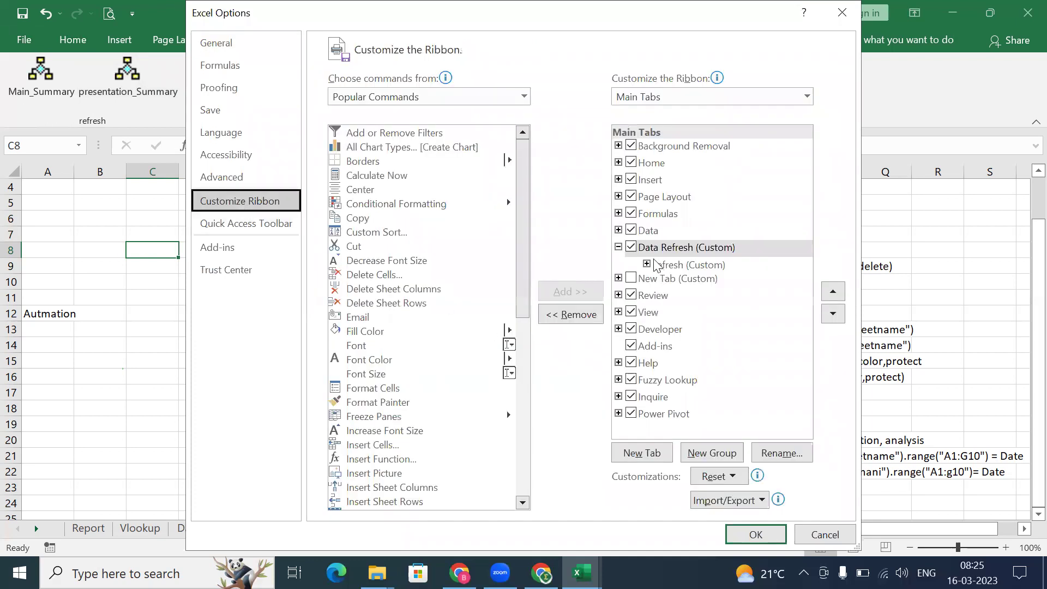
left_click(523, 97)
left_click(379, 167)
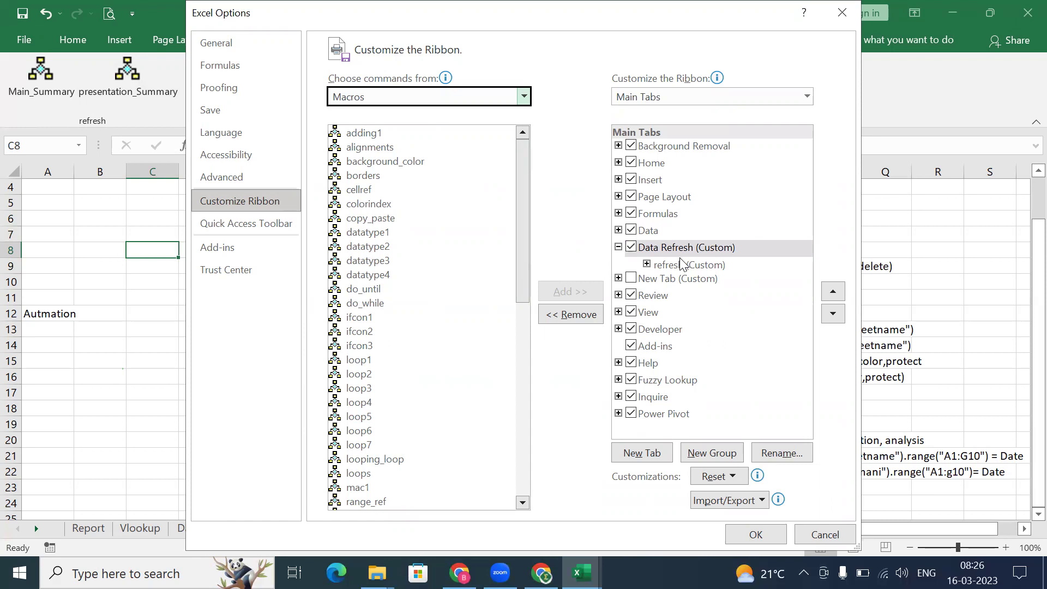
left_click(848, 10)
left_click(610, 362)
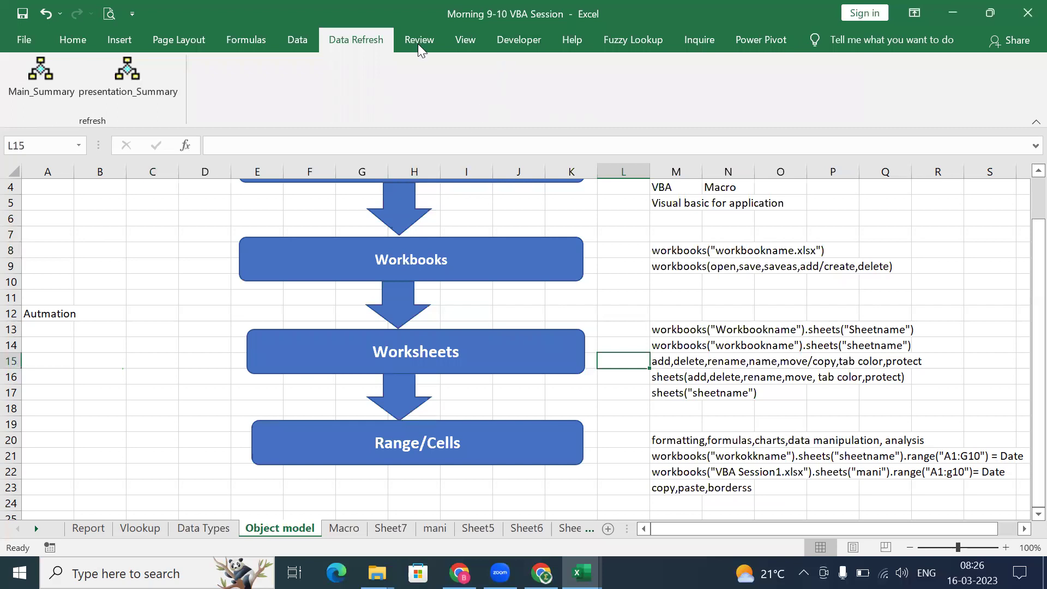
Step: Turn off the Data Refresh (Custom) tab in the ribbon customization and return to cell L1 of the Object model sheet
left_click(26, 44)
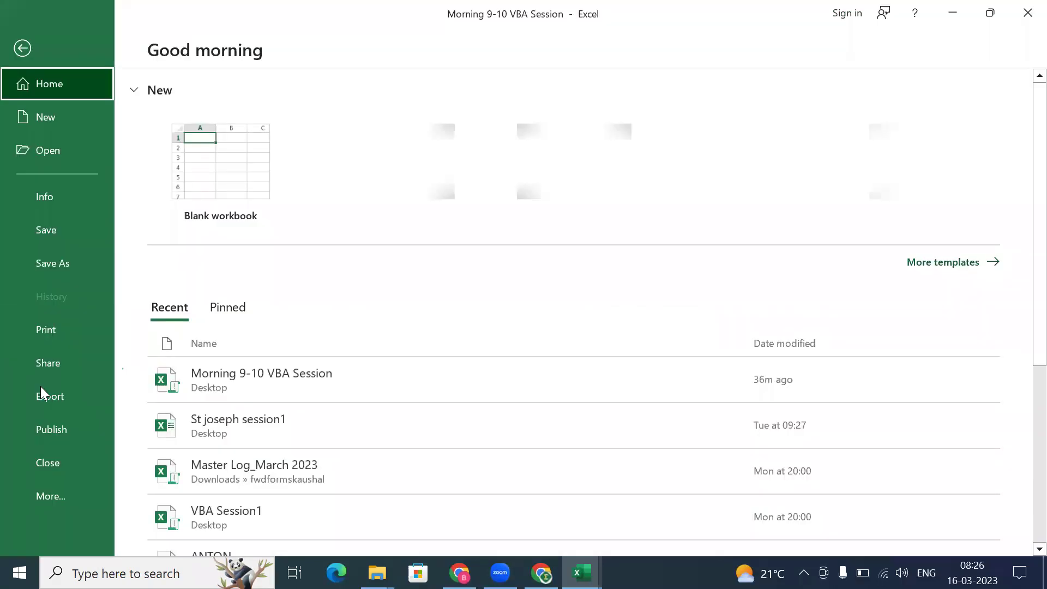
left_click(58, 504)
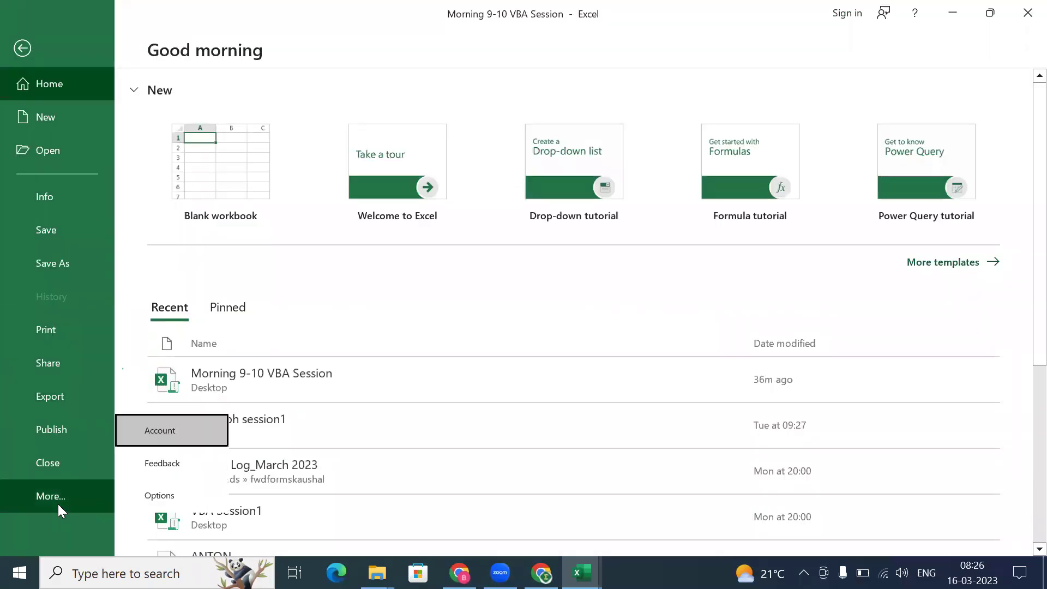
left_click(169, 495)
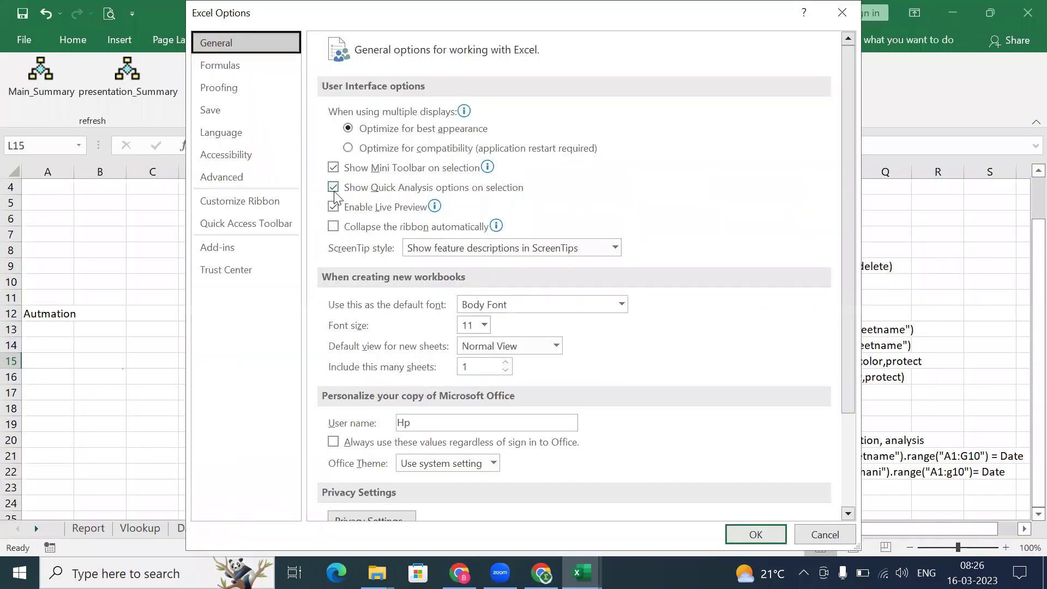
left_click(274, 202)
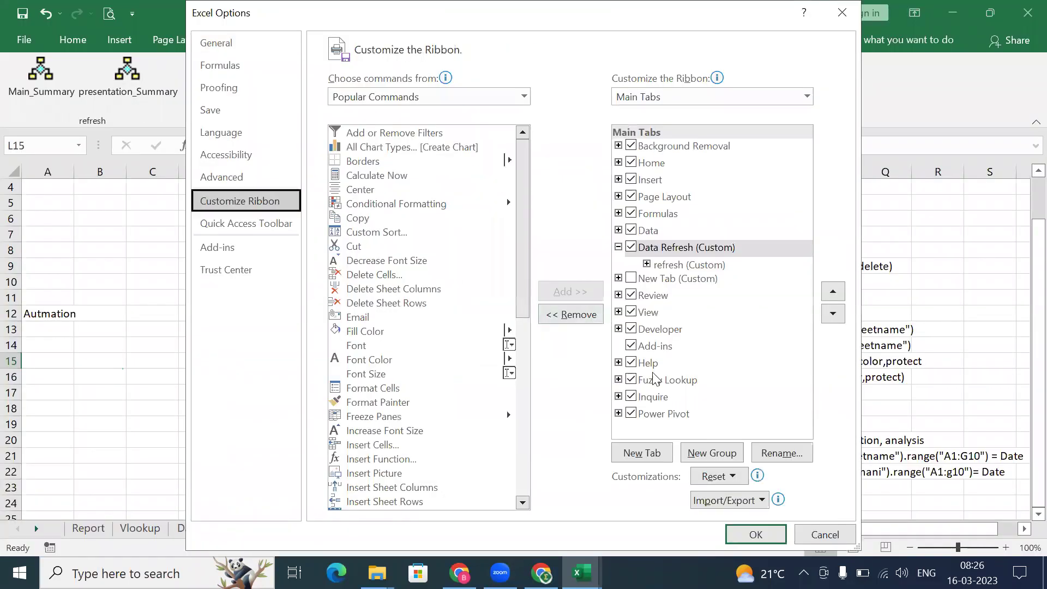
left_click(631, 248)
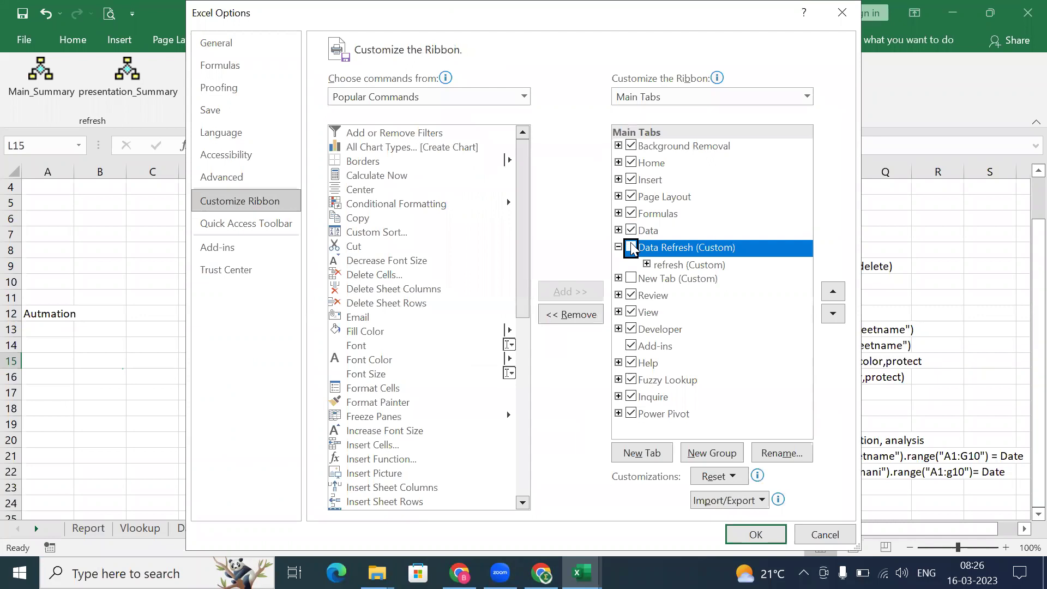
left_click(756, 534)
left_click(623, 272)
key("ctrl+Up")
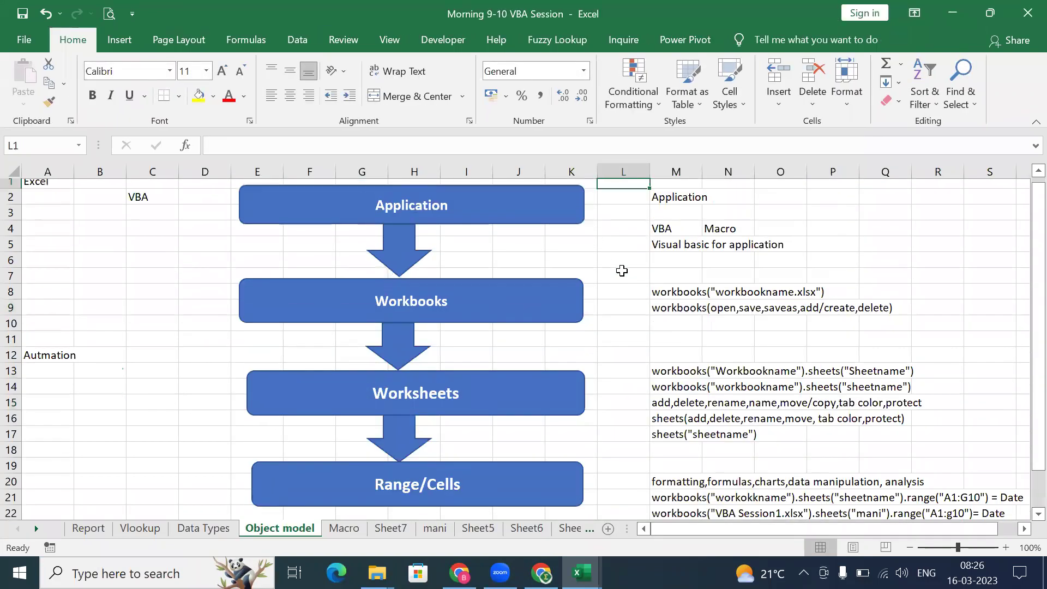
Step: Review the Trust Center macro settings, focusing on the Enable all macros option, and close the dialog
left_click(450, 44)
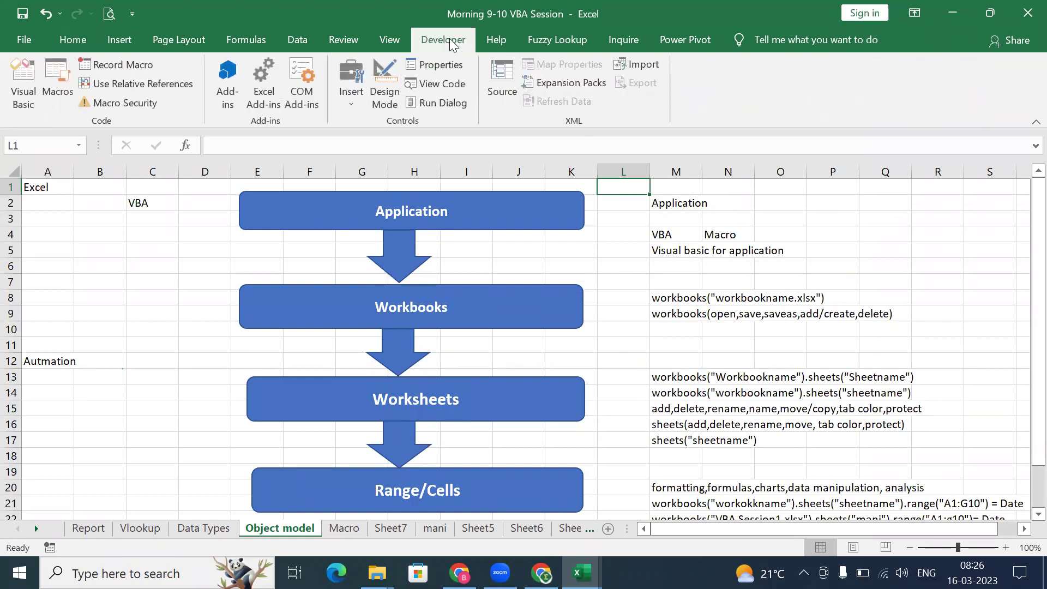
left_click(135, 102)
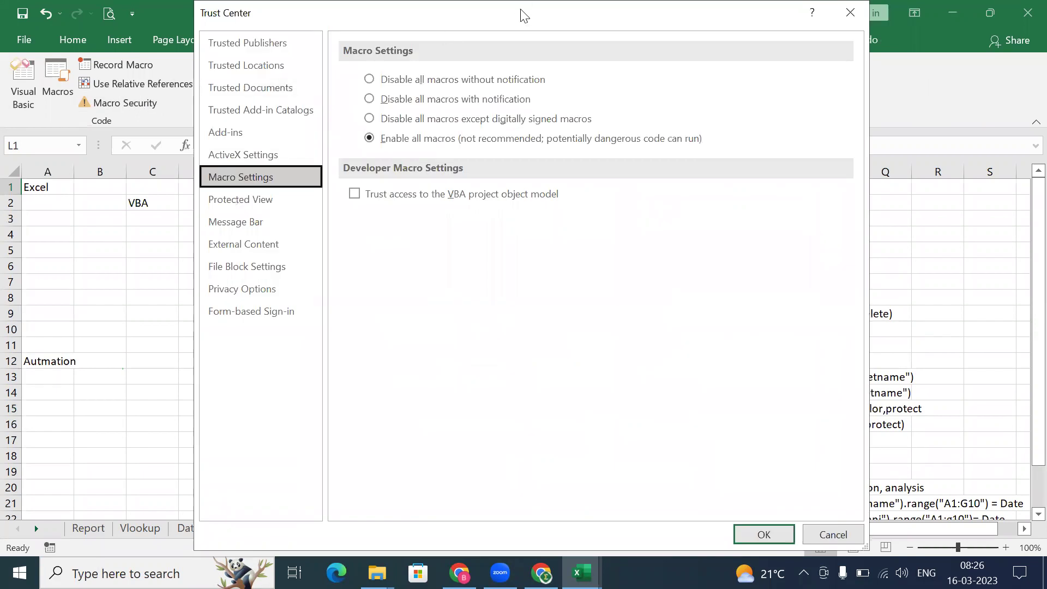
left_click_drag(524, 15, 525, 121)
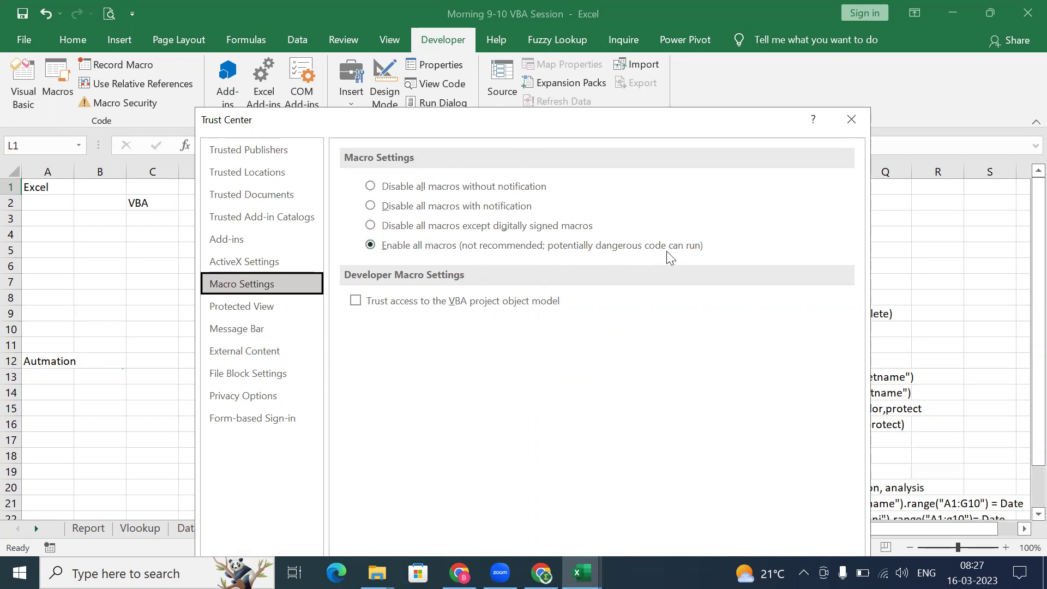
left_click(694, 257)
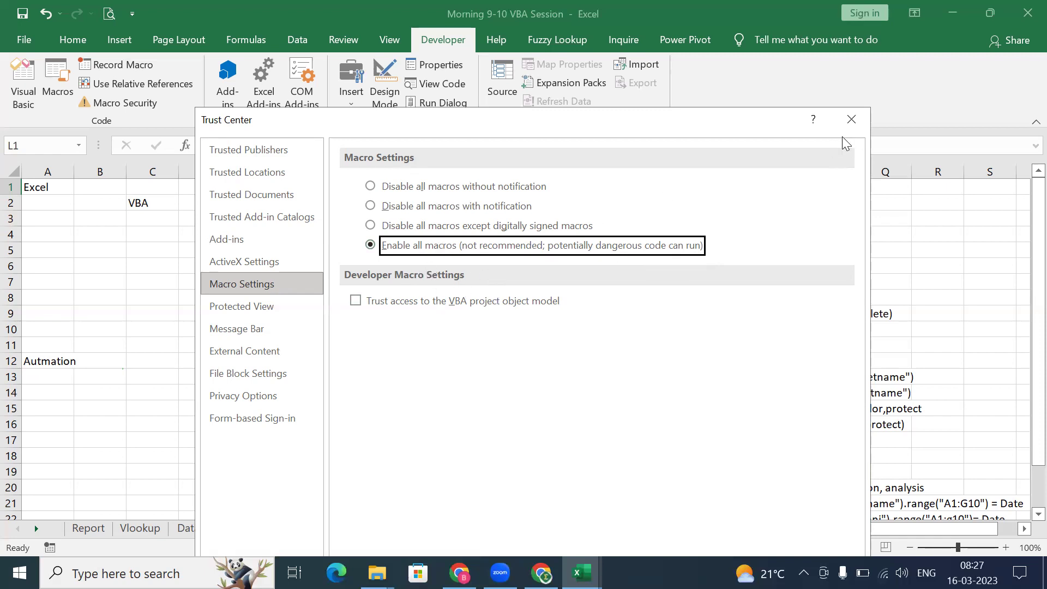
left_click(863, 112)
left_click(172, 234)
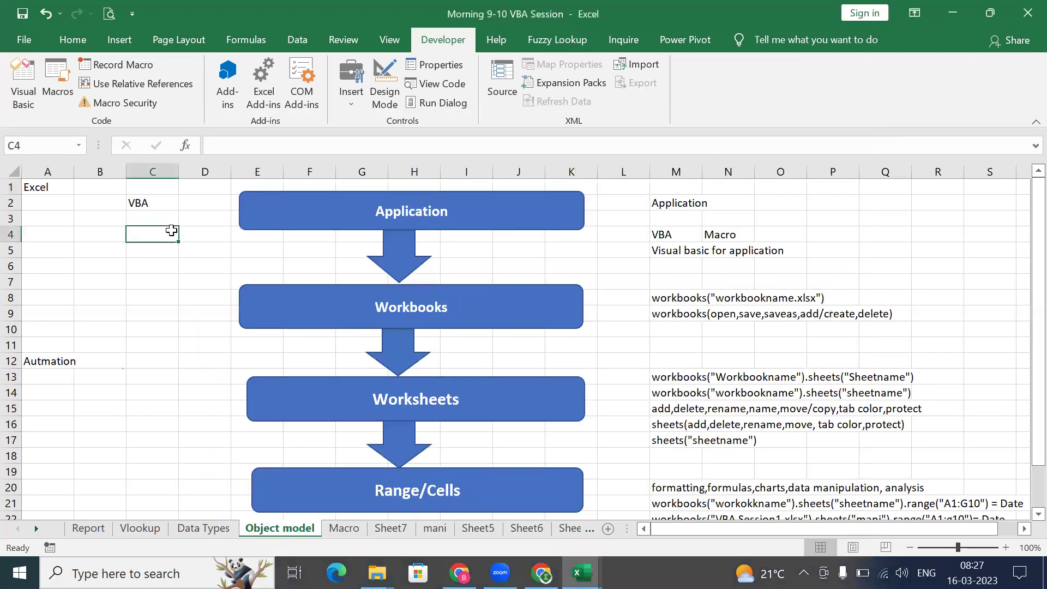
left_click(164, 301)
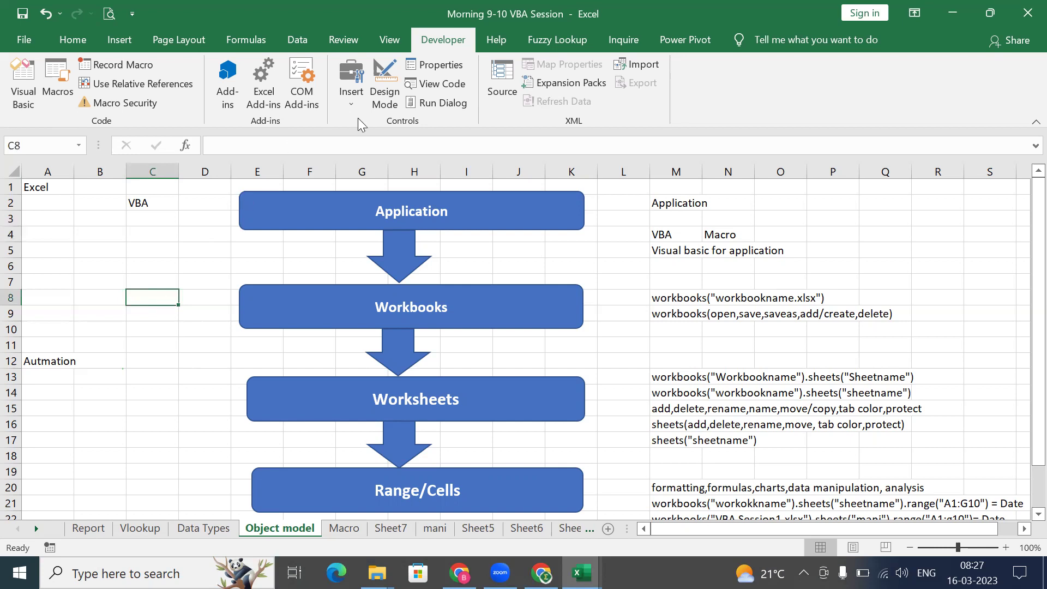
Step: Review the Trust Center macro settings again, accept them with Enable all macros selected, and select cell B5
left_click(125, 102)
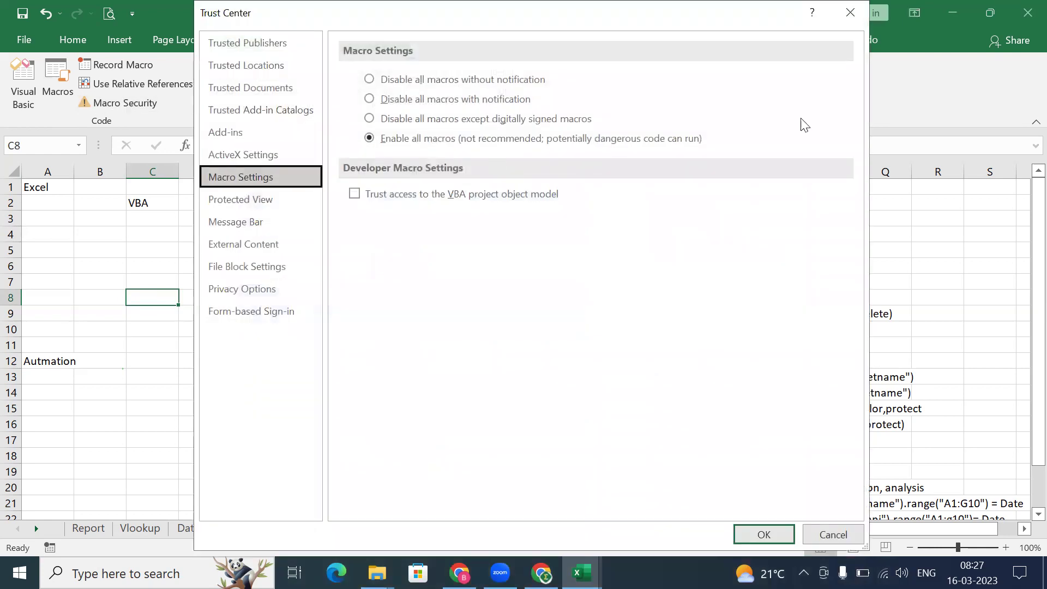
left_click(763, 534)
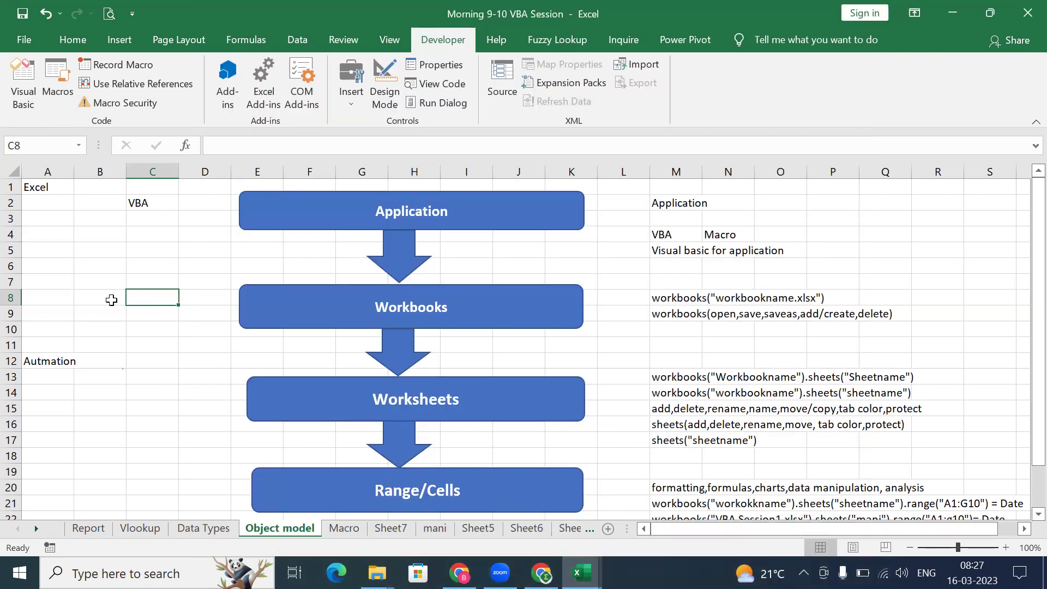
left_click(111, 294)
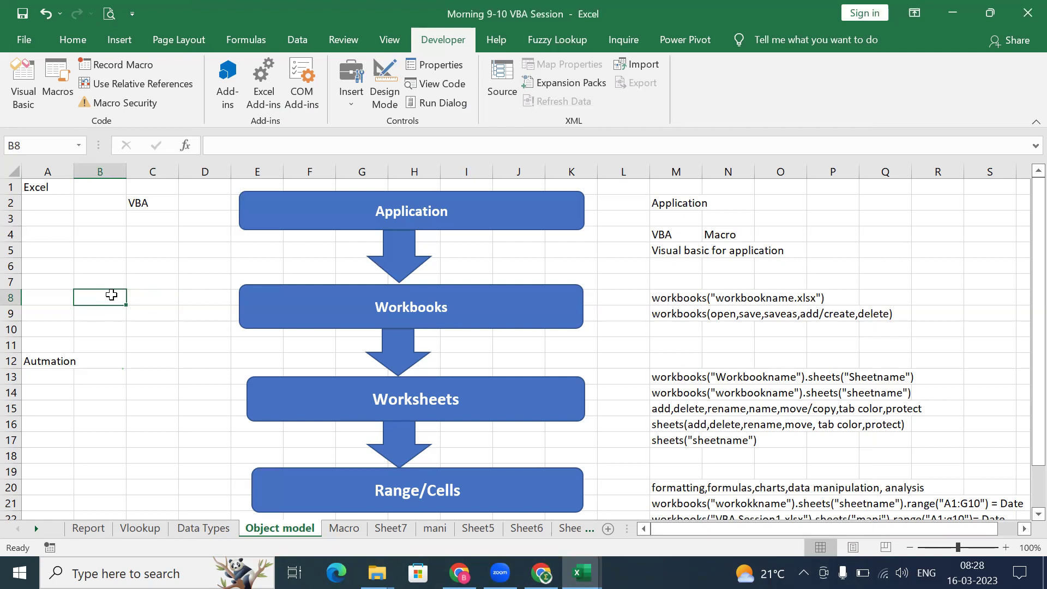
left_click(95, 245)
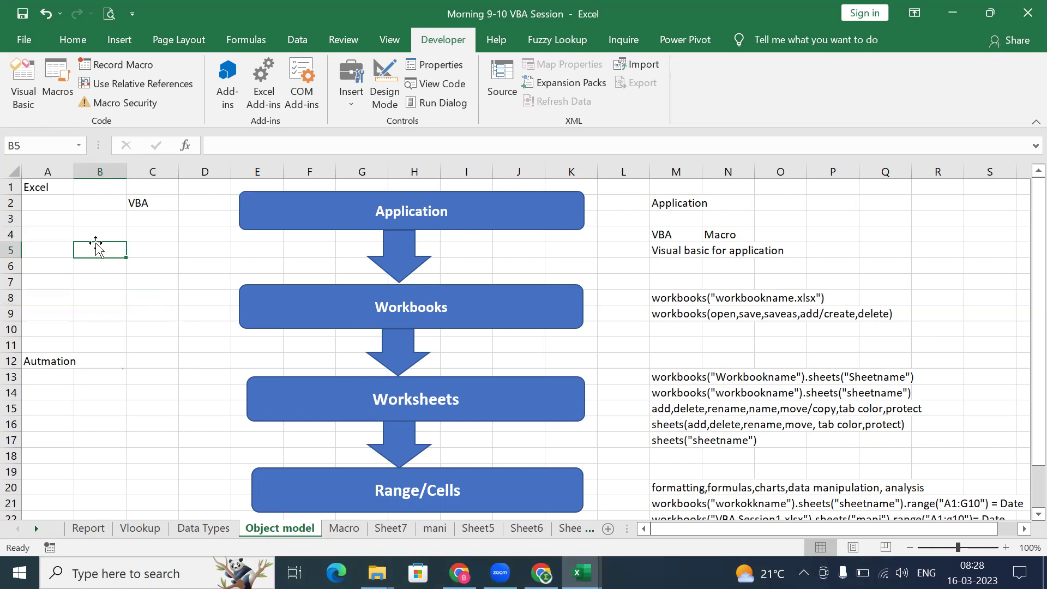
Step: Open the Visual Basic Editor and look through the sheets listed in the Morning 9-10 VBA Session project
left_click(29, 74)
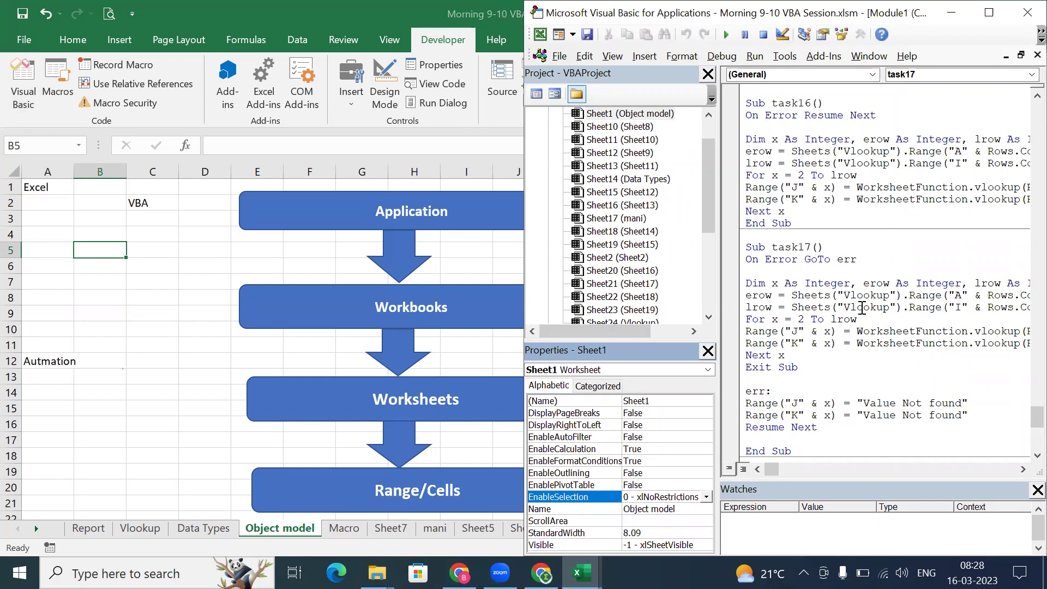
left_click_drag(712, 189, 701, 135)
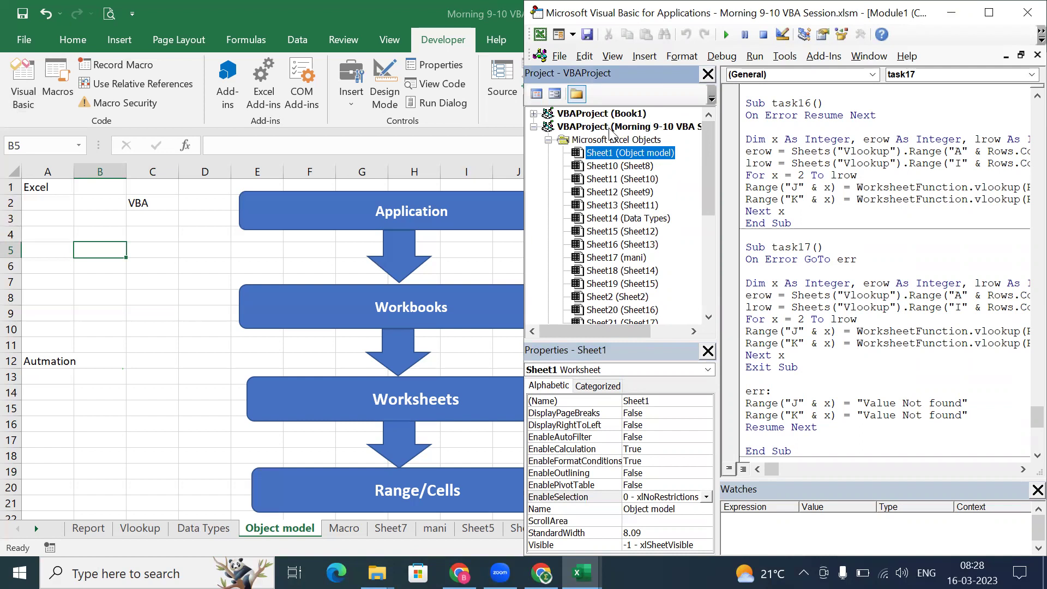
left_click_drag(707, 145, 709, 113)
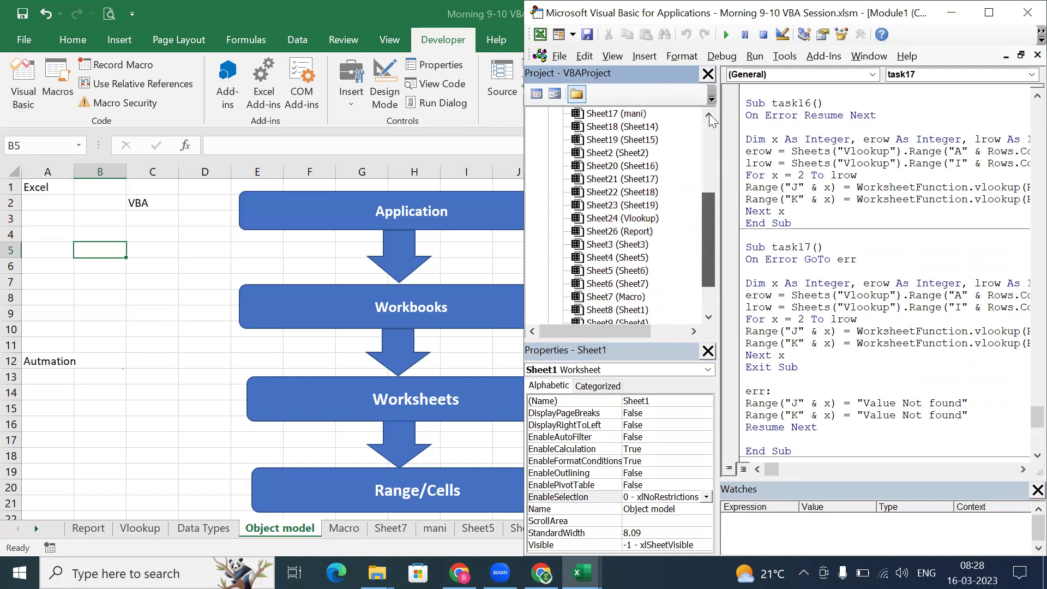
Step: Expand the Book1 project and inspect the properties of its Sheet1 and ThisWorkbook objects
left_click(606, 113)
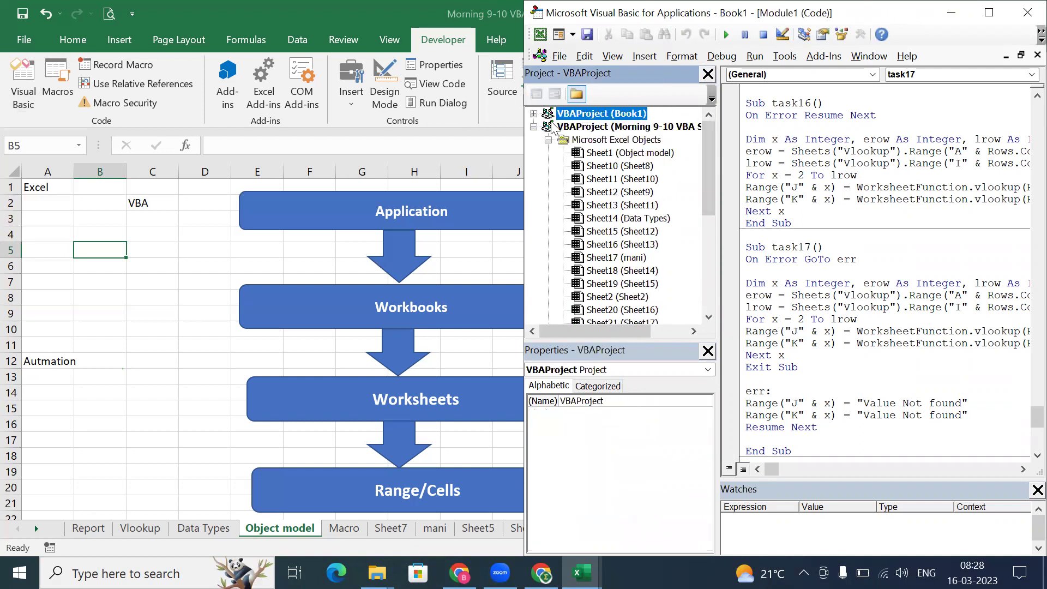
left_click(534, 113)
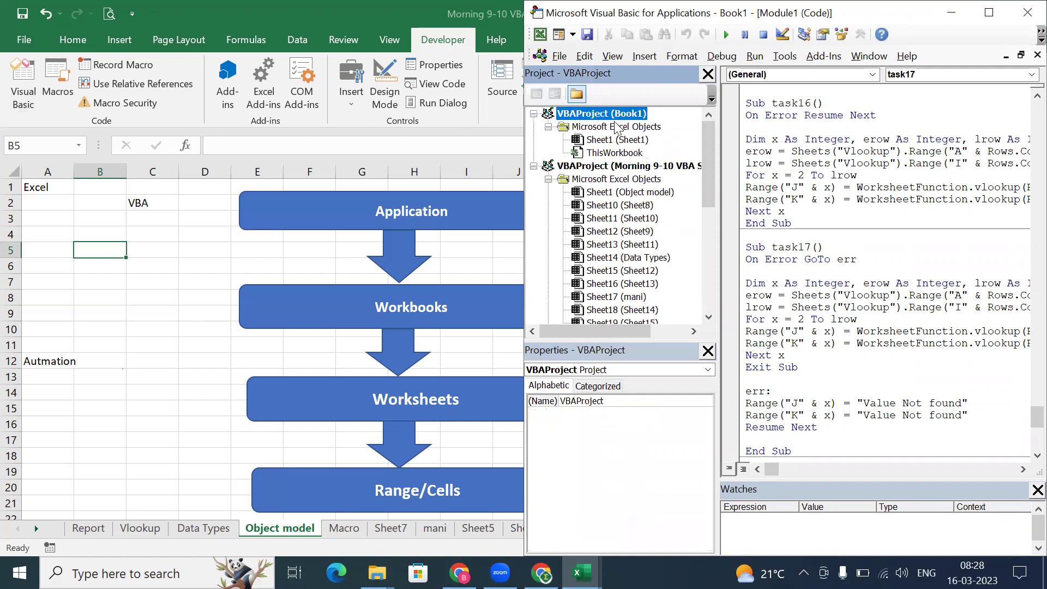
left_click(621, 141)
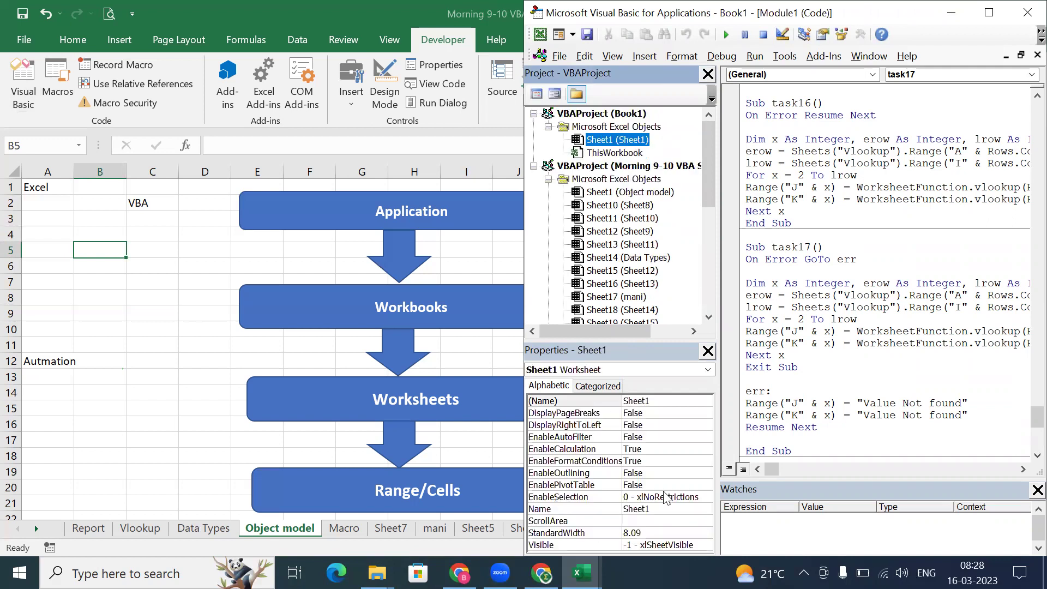
left_click(610, 152)
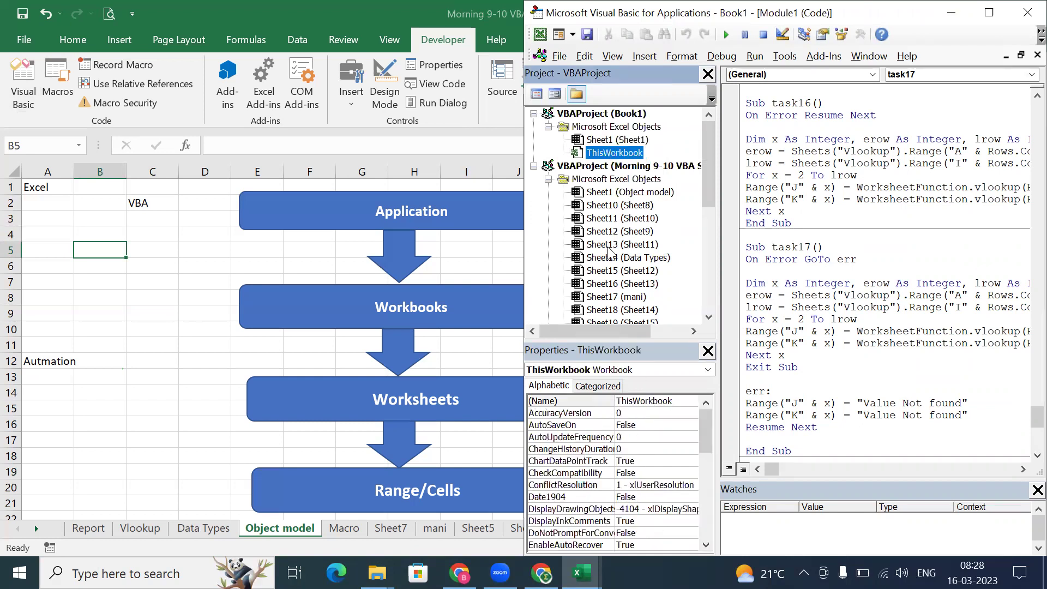